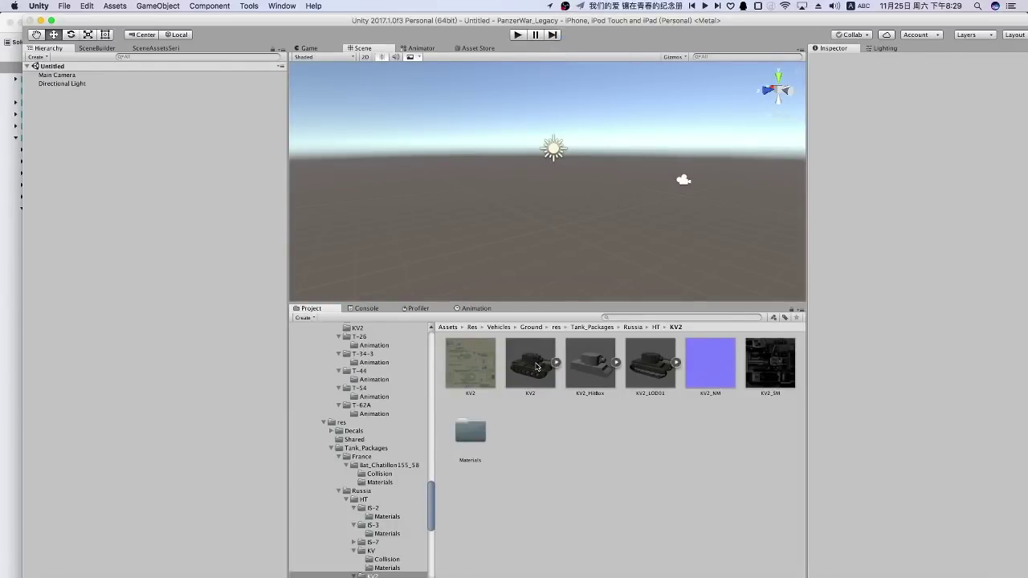
# Place the KV2 model in the scene and add a Box Collider to its MainBody.
pyautogui.moveTo(530, 362); pyautogui.dragTo(209, 236)
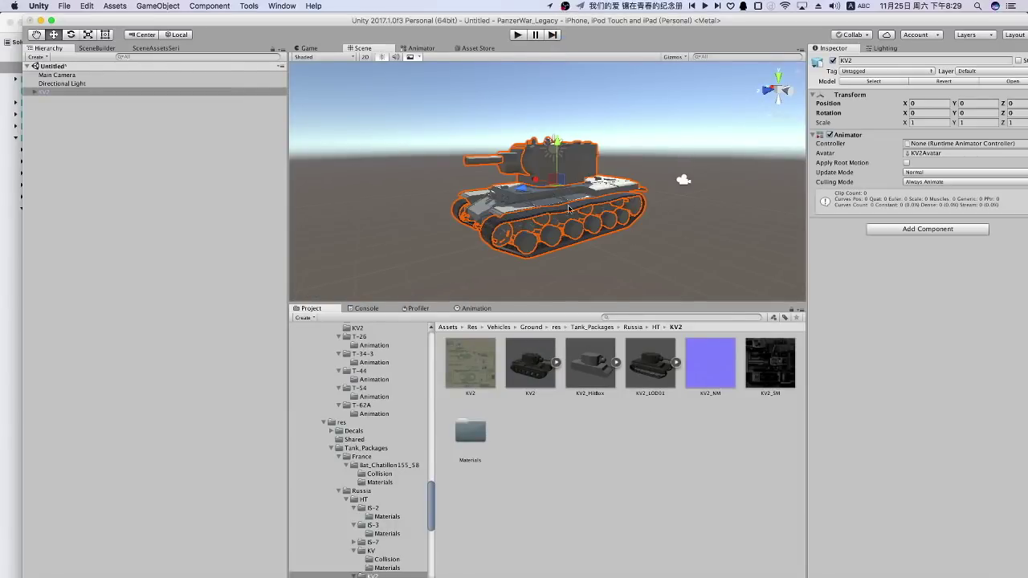
pyautogui.click(551, 203)
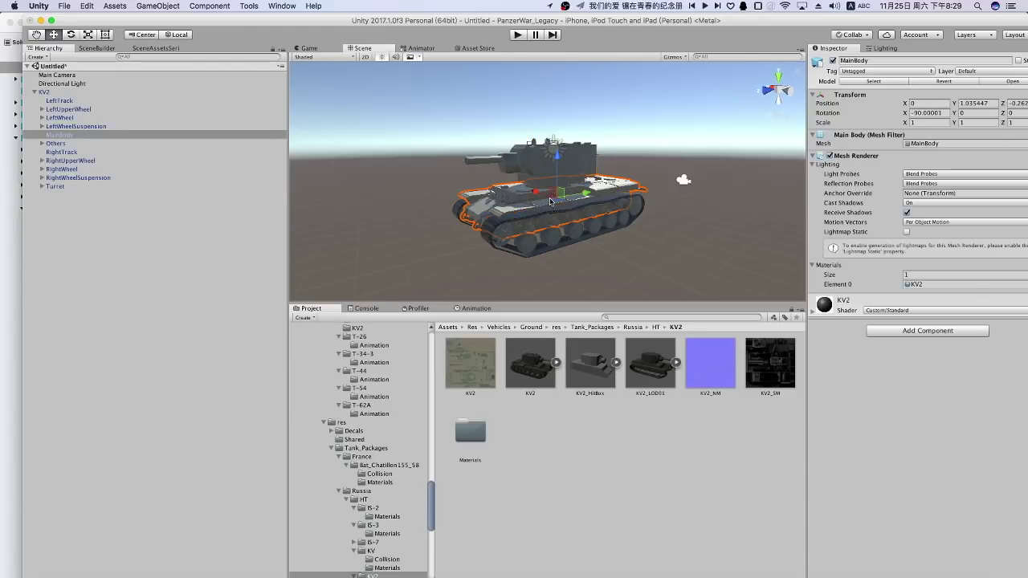
pyautogui.click(903, 335)
pyautogui.press('Return')
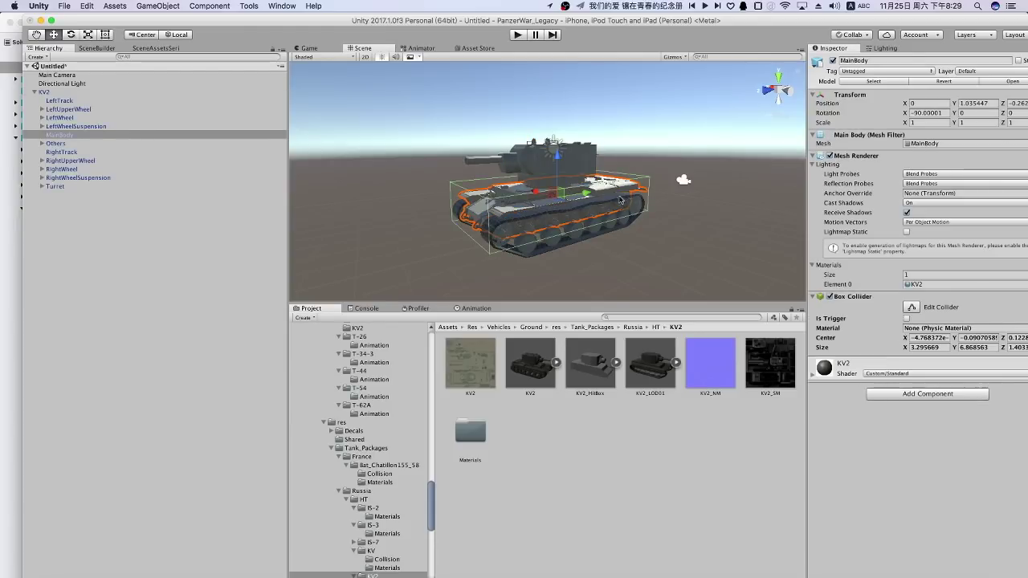
# Add a Box Collider to the KV2 Turret part.
pyautogui.click(561, 142)
pyautogui.click(592, 152)
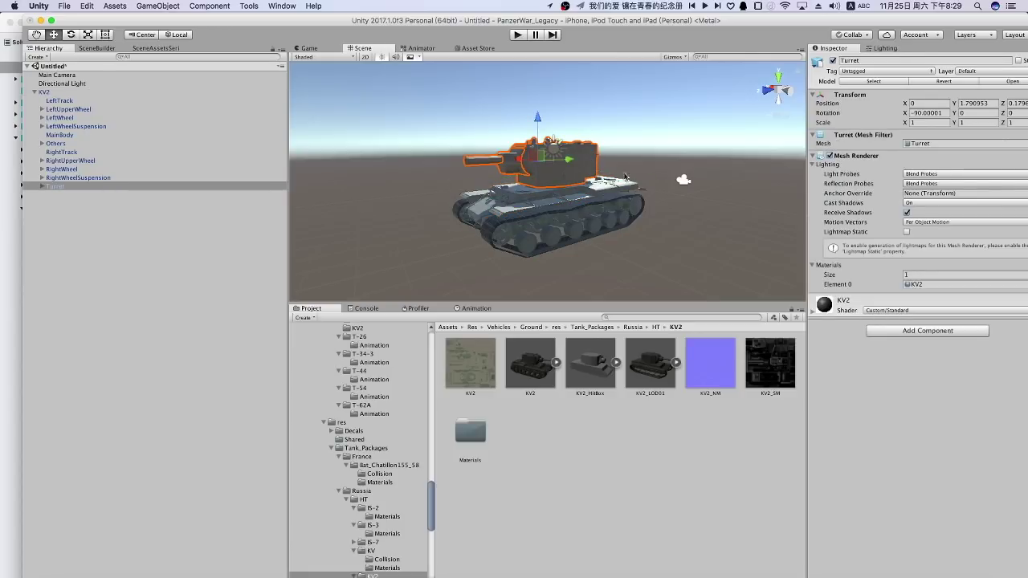
pyautogui.click(907, 330)
pyautogui.press('Return')
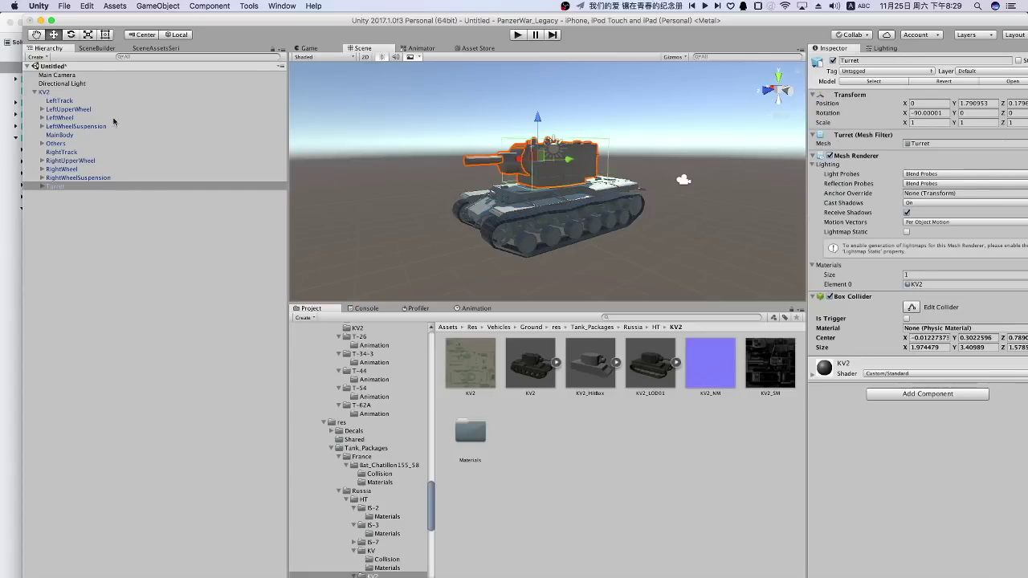
# Make a Collision folder in the KV2 assets and drag KV2 into it as a prefab.
pyautogui.click(64, 92)
pyautogui.rightClick(581, 473)
pyautogui.moveTo(639, 407)
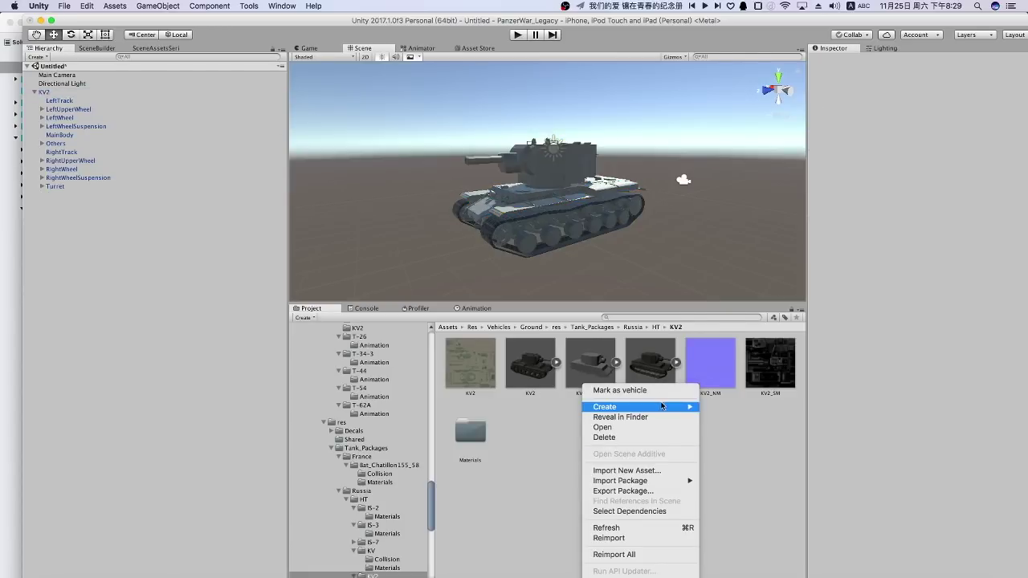
pyautogui.click(739, 269)
pyautogui.write('Coll')
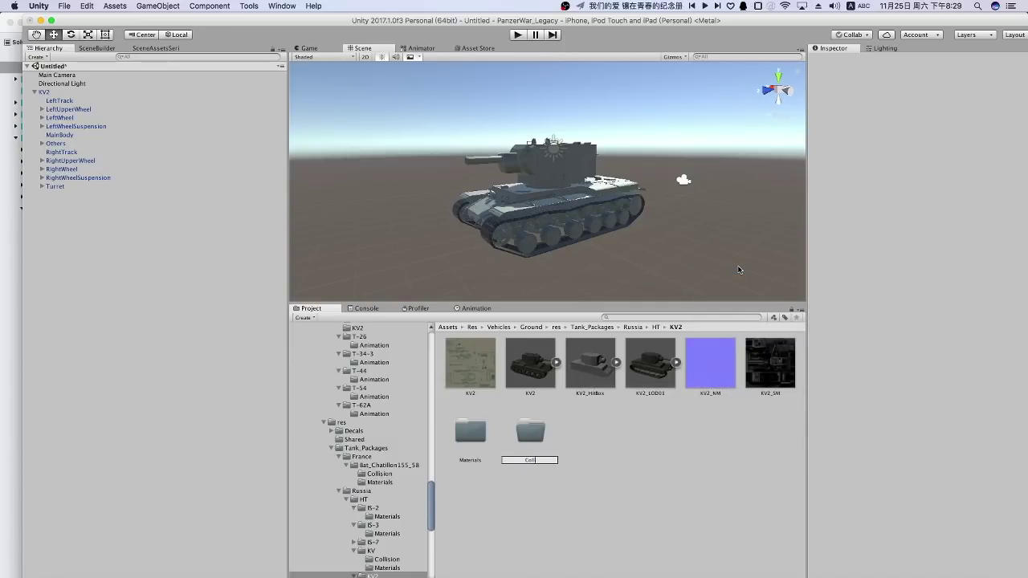
pyautogui.write('isi')
pyautogui.write('o')
pyautogui.write('on')
pyautogui.press('Return')
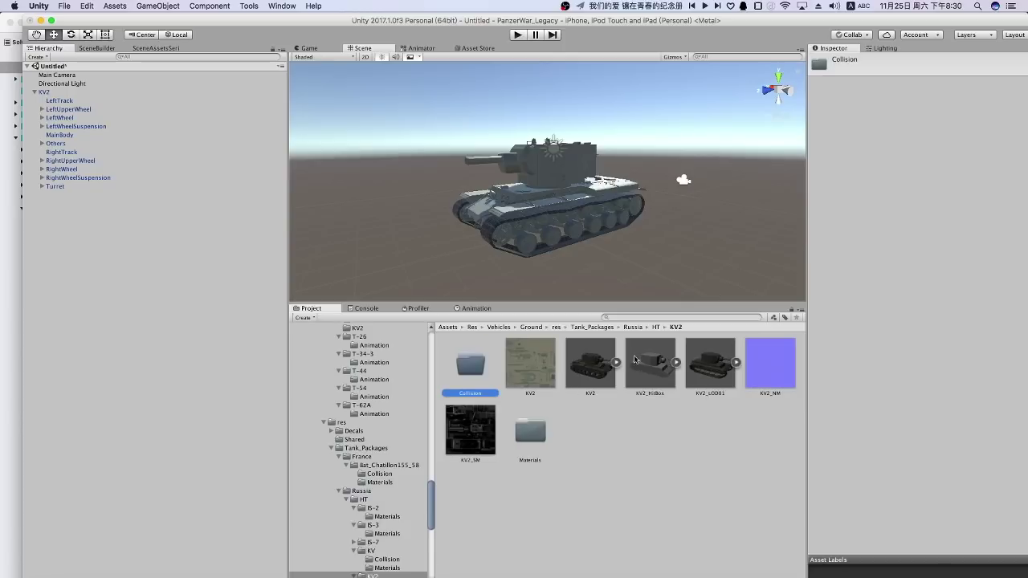
pyautogui.doubleClick(455, 366)
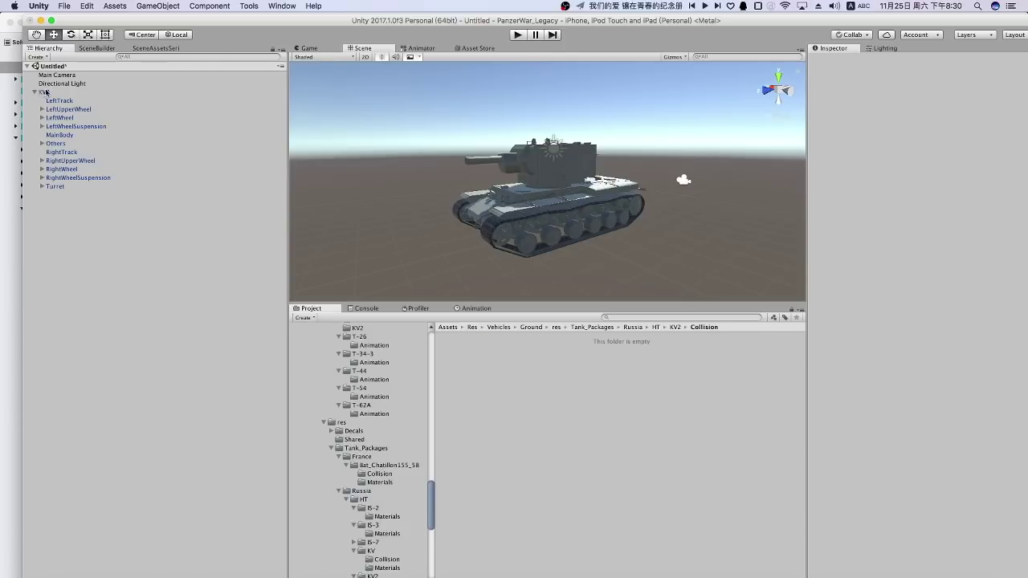
pyautogui.moveTo(43, 92); pyautogui.dragTo(539, 335)
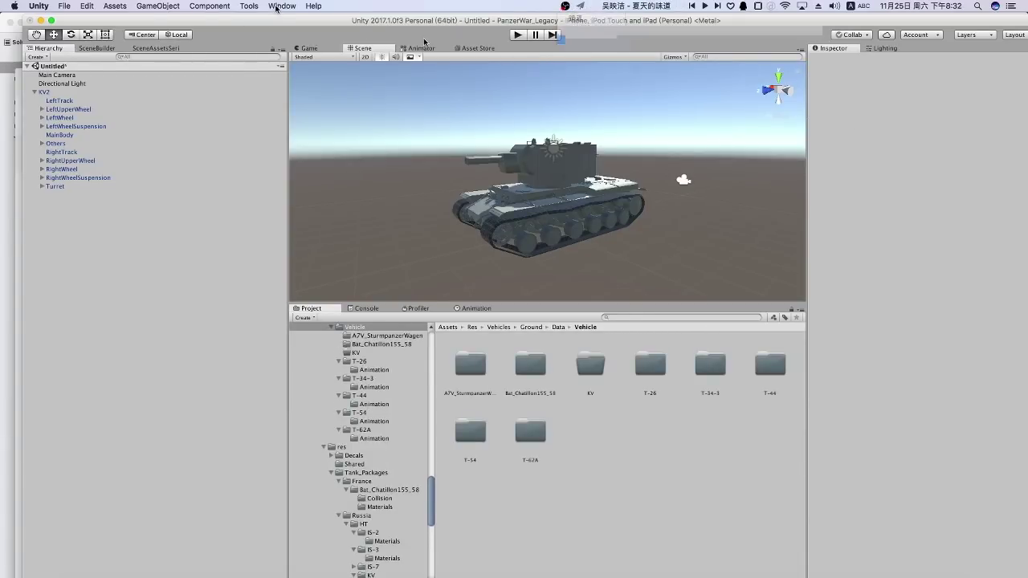
# Run Tools > Create Default VehicleAssets named KV2, then select KV2_VehicleData.
pyautogui.click(249, 6)
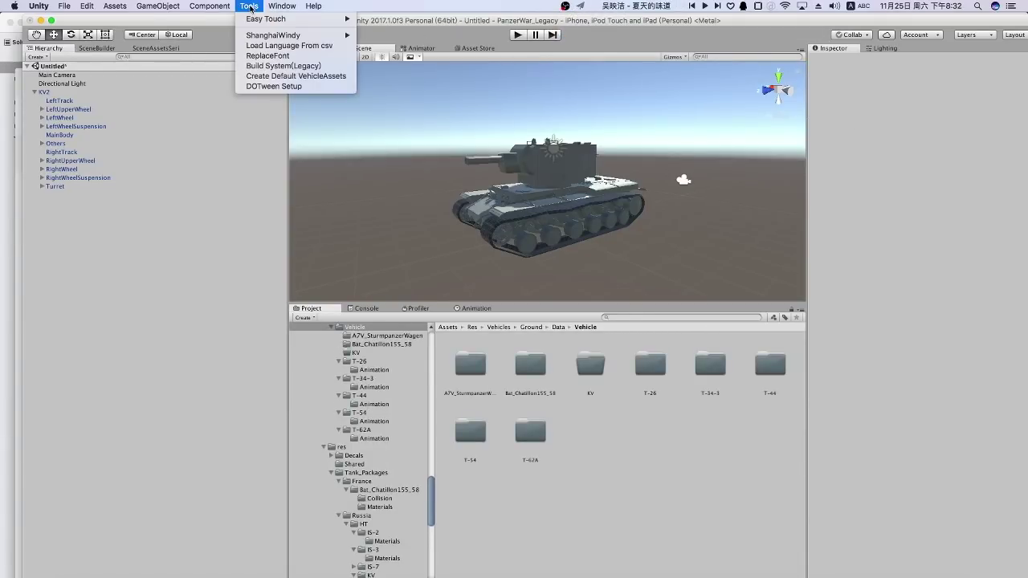
pyautogui.click(267, 75)
pyautogui.click(476, 127)
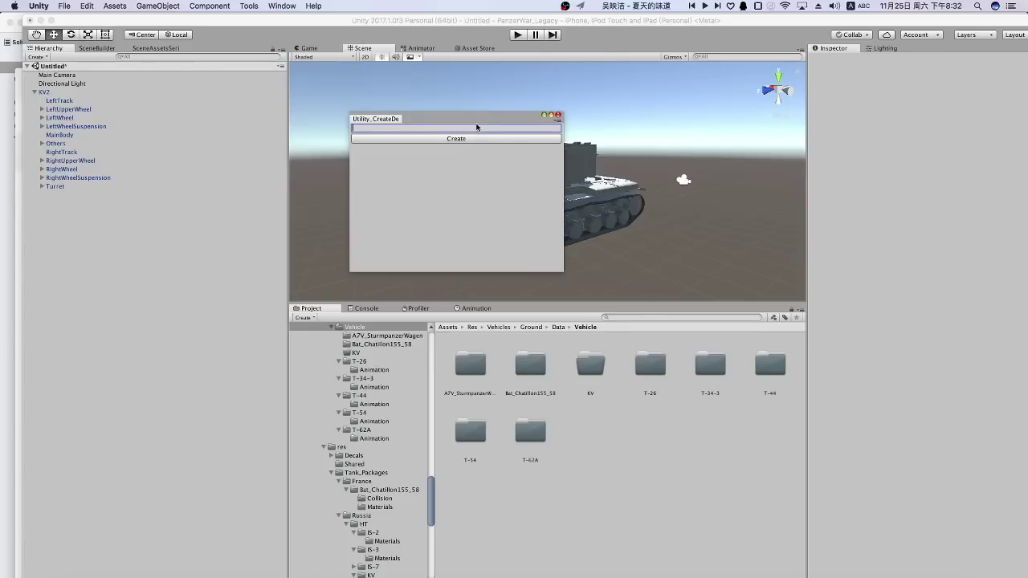
pyautogui.write('KV2')
pyautogui.click(467, 138)
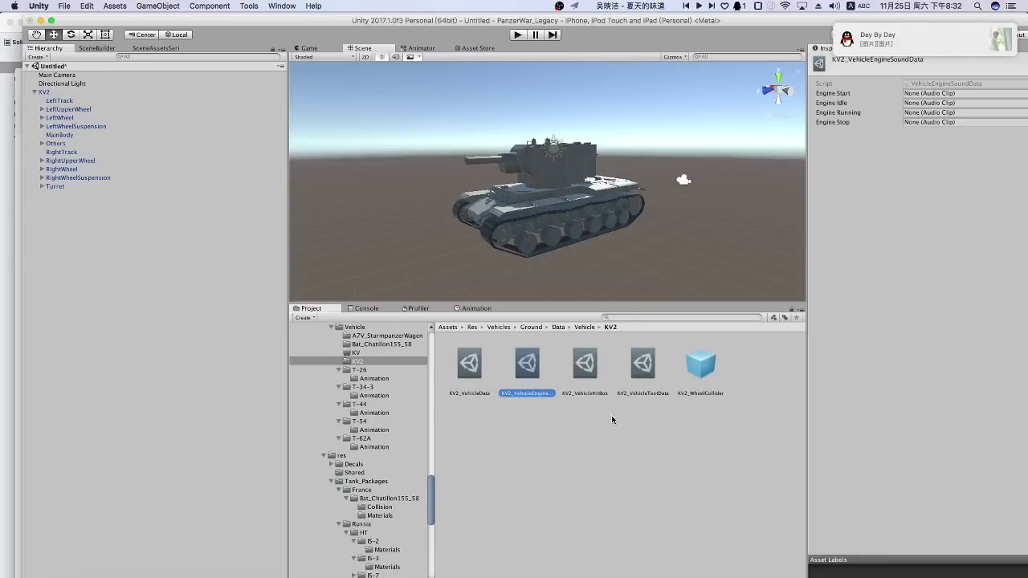
pyautogui.click(466, 375)
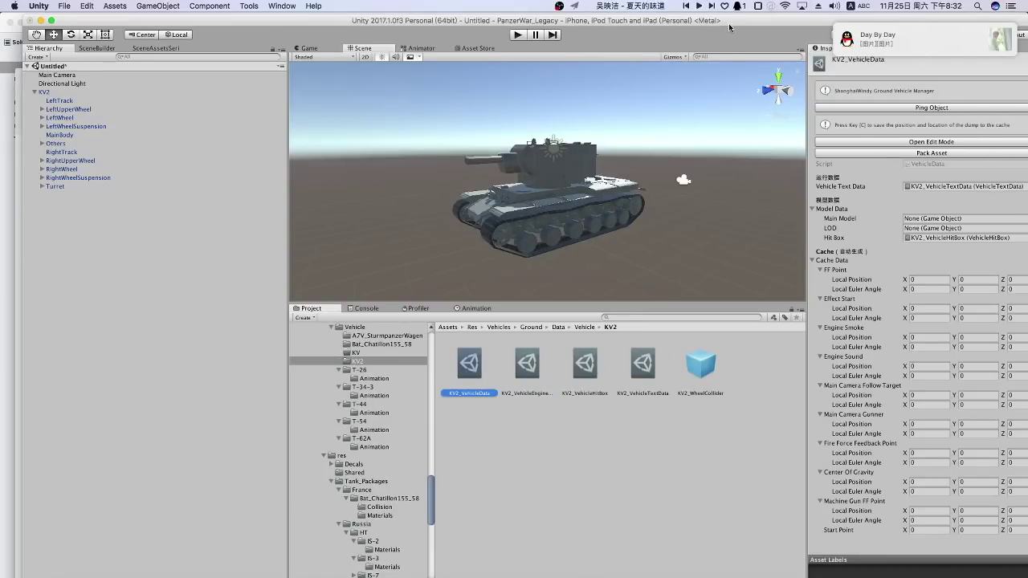
pyautogui.moveTo(729, 28); pyautogui.dragTo(698, 31)
# Assign the KV2 prefab as KV2_VehicleData's Main Model.
pyautogui.click(1012, 221)
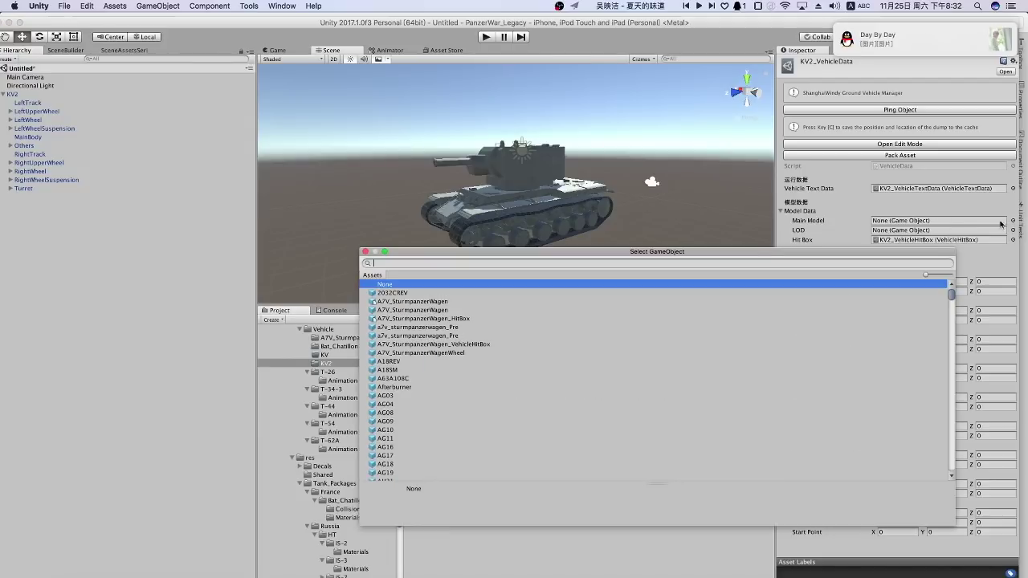
pyautogui.write('kv')
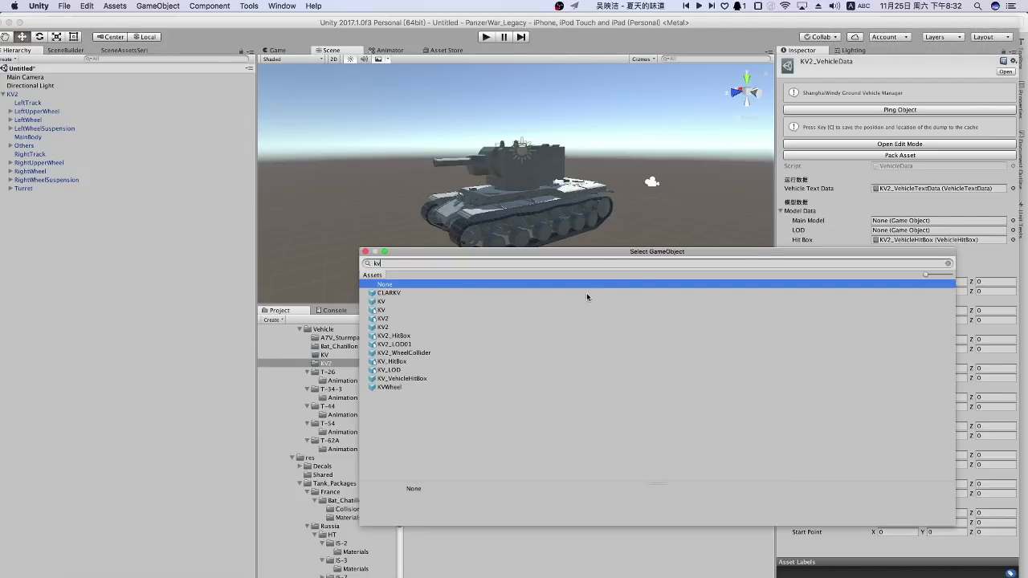
pyautogui.write('2')
pyautogui.click(388, 302)
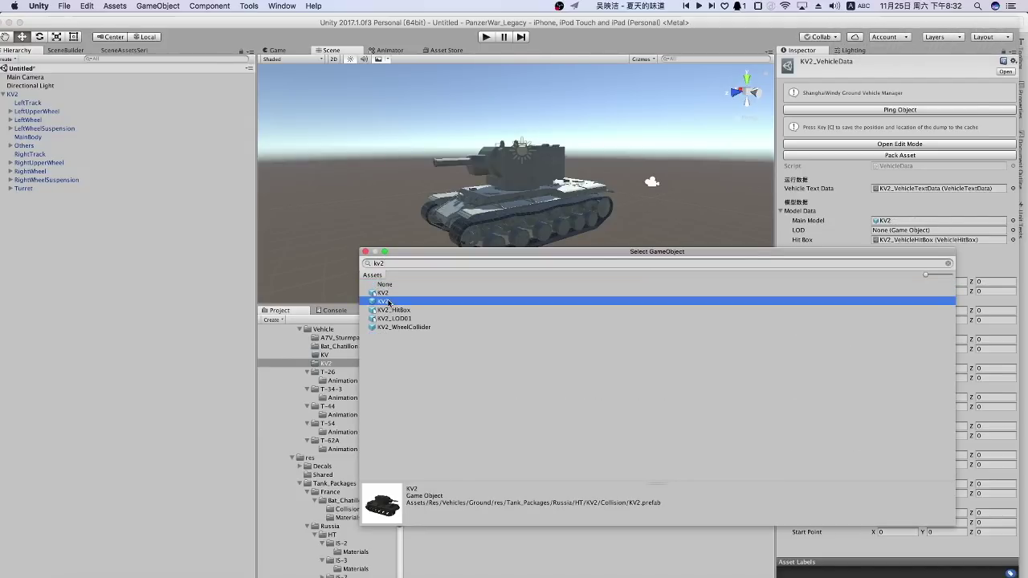
pyautogui.doubleClick(388, 302)
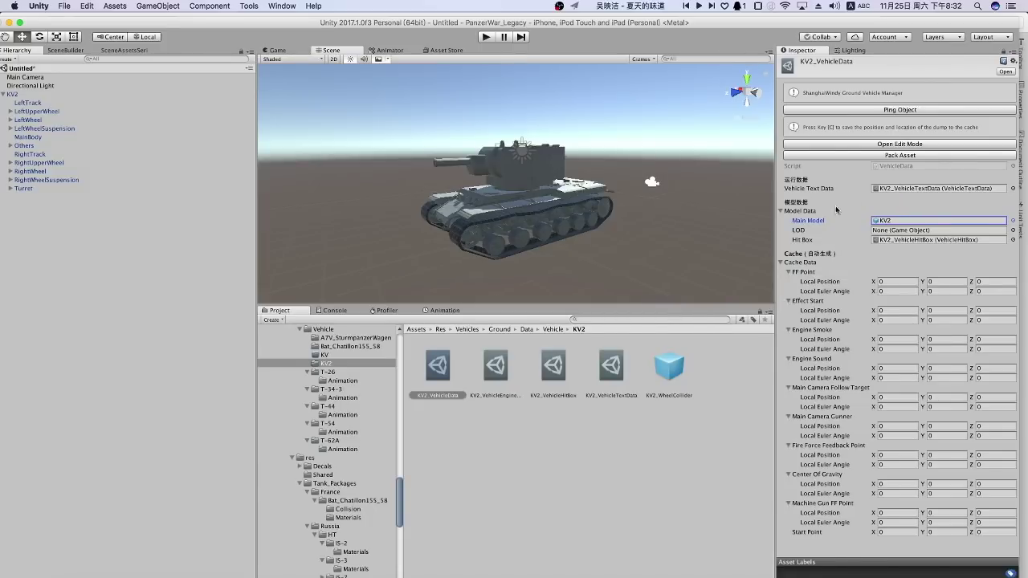
pyautogui.click(615, 367)
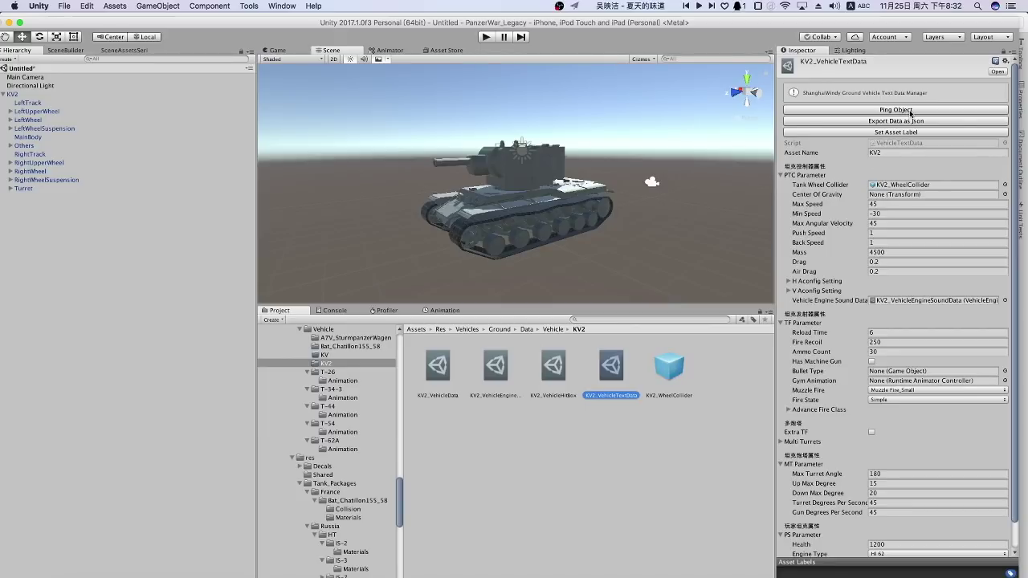
# Scroll through KV2_VehicleTextData, then open KV2_WheelCollider and its Radius field.
pyautogui.scroll(-2, 912, 120)
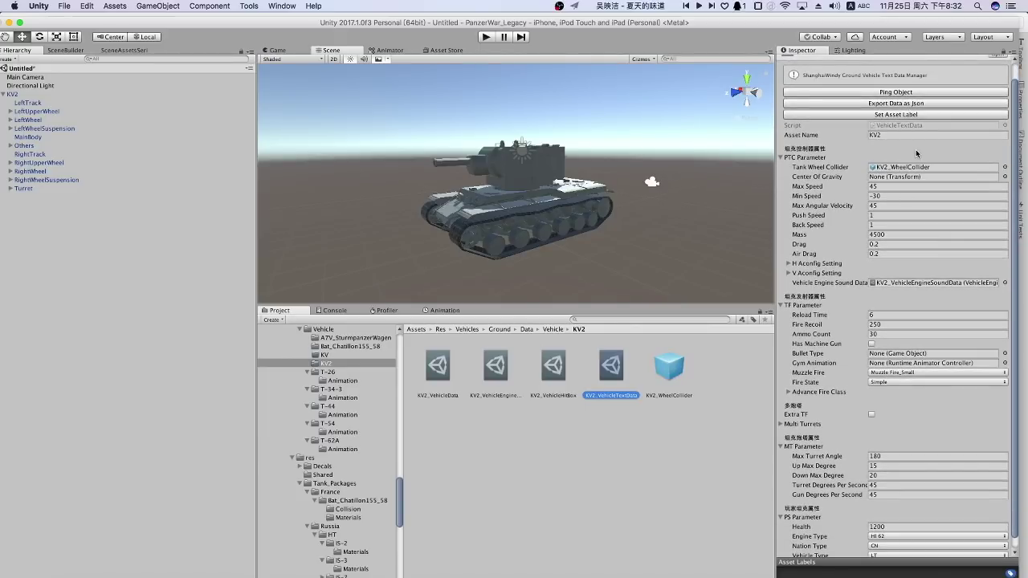
pyautogui.doubleClick(912, 168)
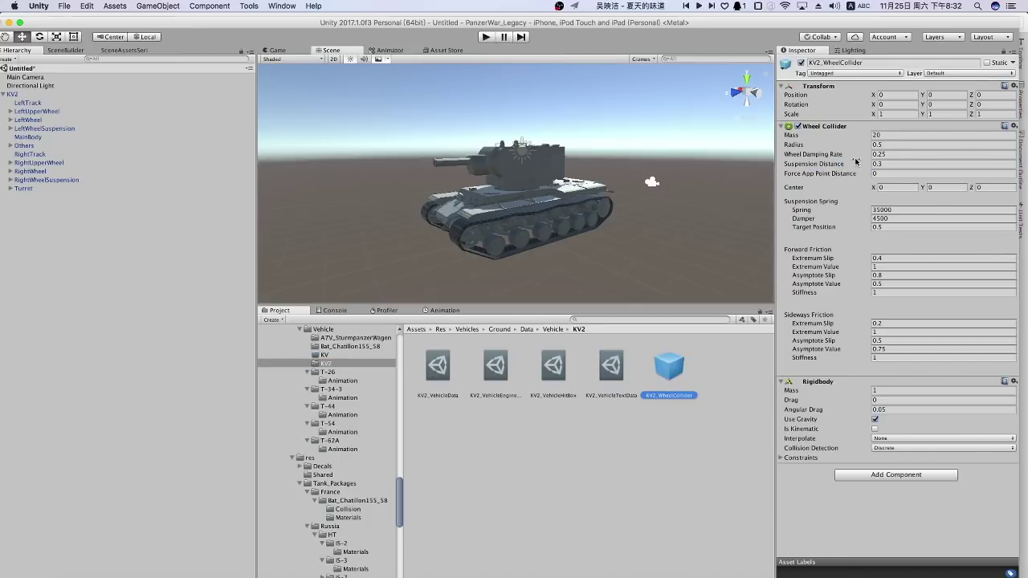
pyautogui.click(879, 145)
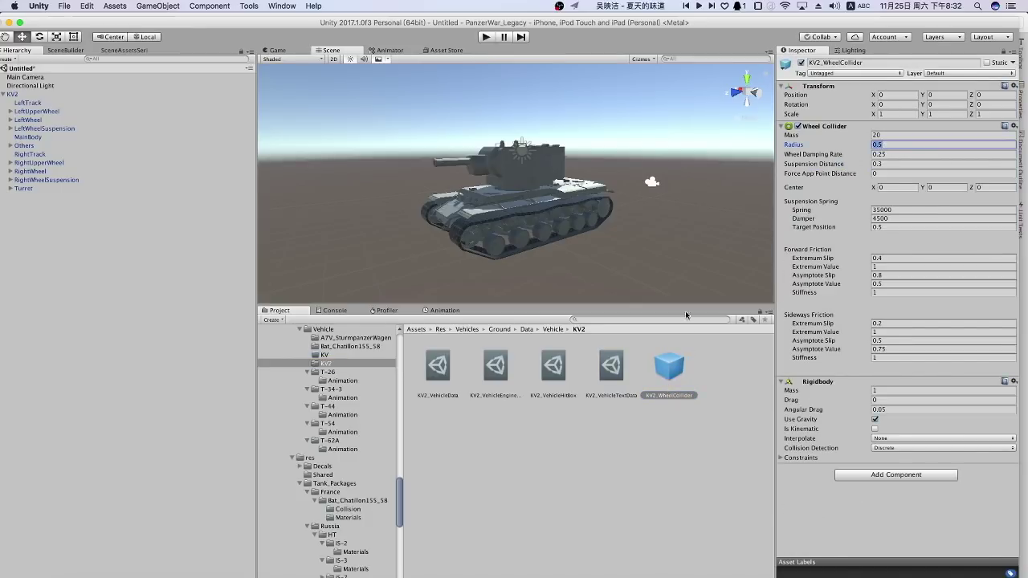
# Drop KV2_WheelCollider into the scene and position it inside the tank from the left view.
pyautogui.moveTo(484, 332); pyautogui.dragTo(88, 209)
pyautogui.scroll(-5, 530, 204)
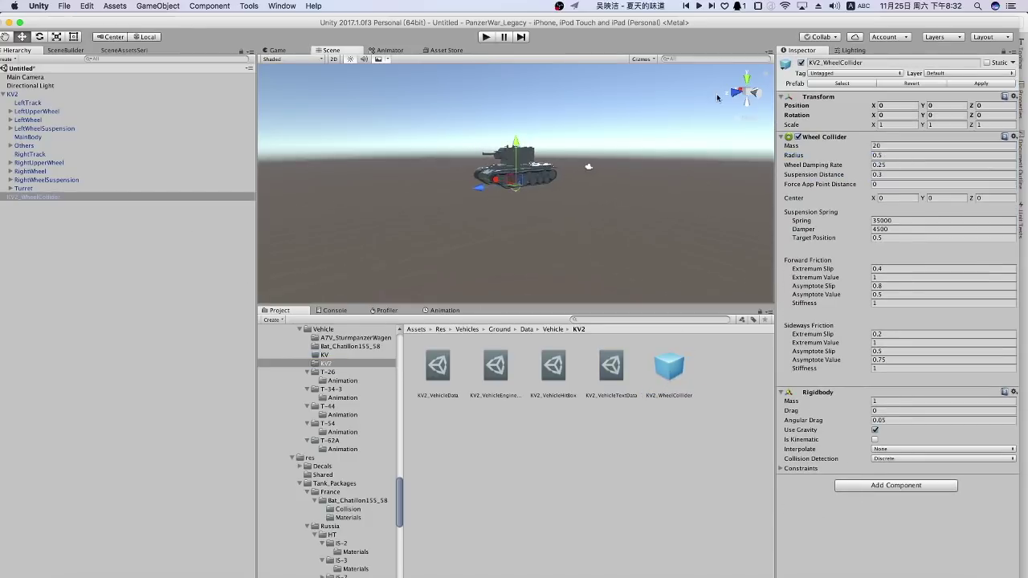
pyautogui.click(760, 94)
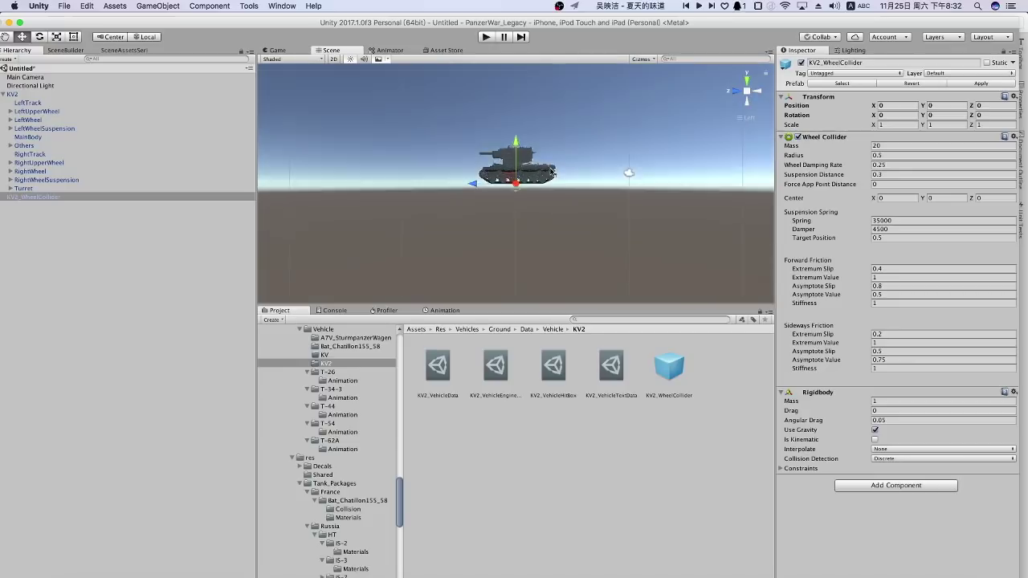
pyautogui.scroll(5, 535, 182)
pyautogui.moveTo(535, 182); pyautogui.dragTo(536, 228, button='middle')
pyautogui.moveTo(515, 230); pyautogui.dragTo(509, 214)
# Set the wheel collider mass to 5 and radius to 0.4.
pyautogui.click(867, 146)
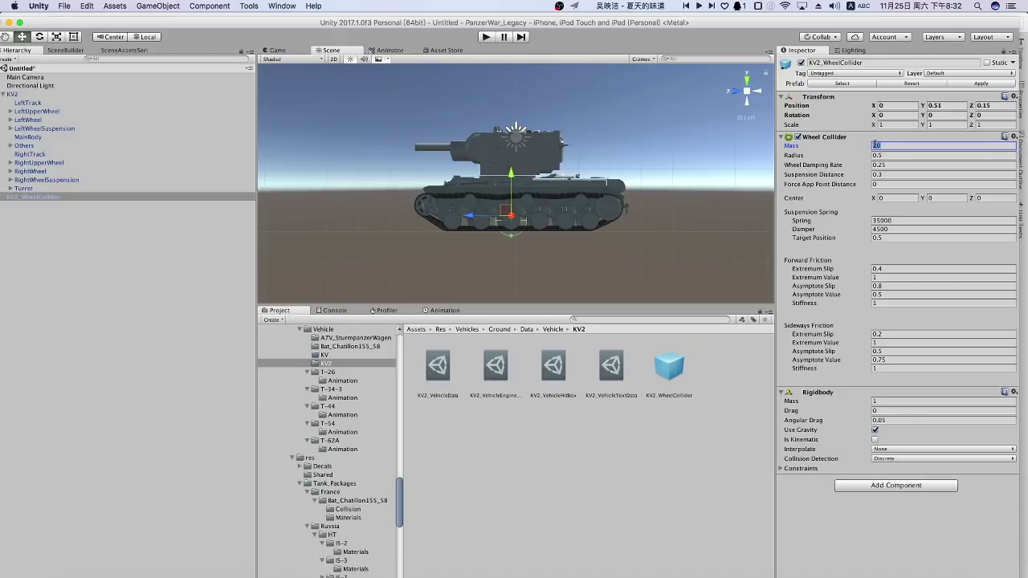
pyautogui.write('5')
pyautogui.click(874, 157)
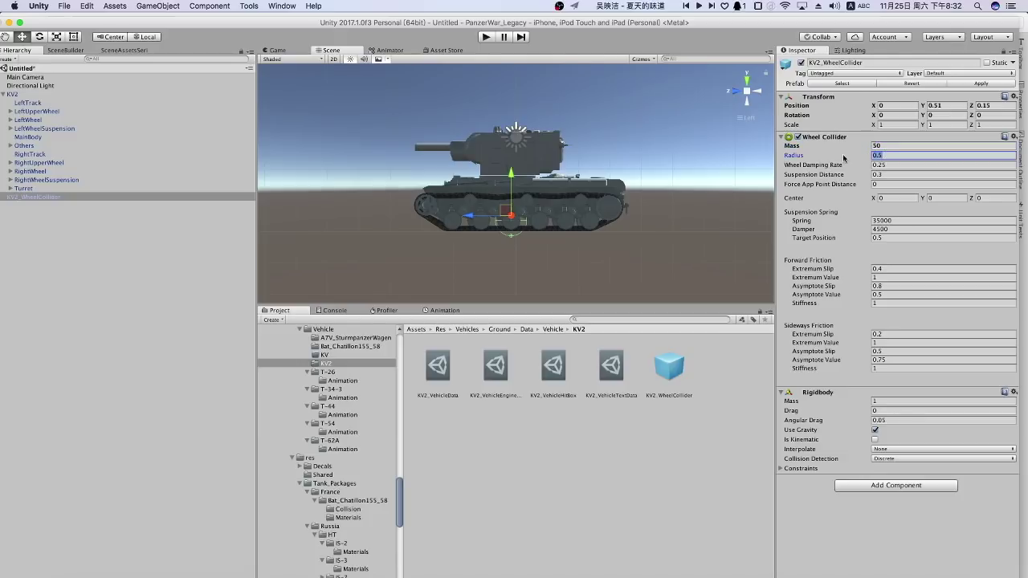
pyautogui.write('0.4')
# Nudge the wheel collider higher and apply the changes to its prefab.
pyautogui.scroll(2, 508, 211)
pyautogui.scroll(4, 507, 211)
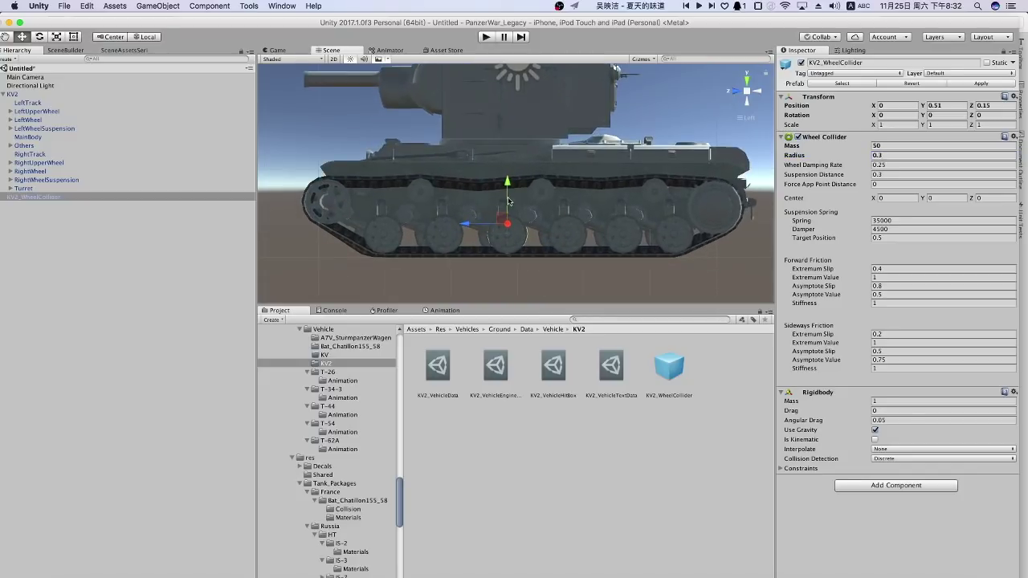
pyautogui.scroll(3, 508, 211)
pyautogui.moveTo(507, 211); pyautogui.dragTo(511, 256)
pyautogui.scroll(3, 510, 211)
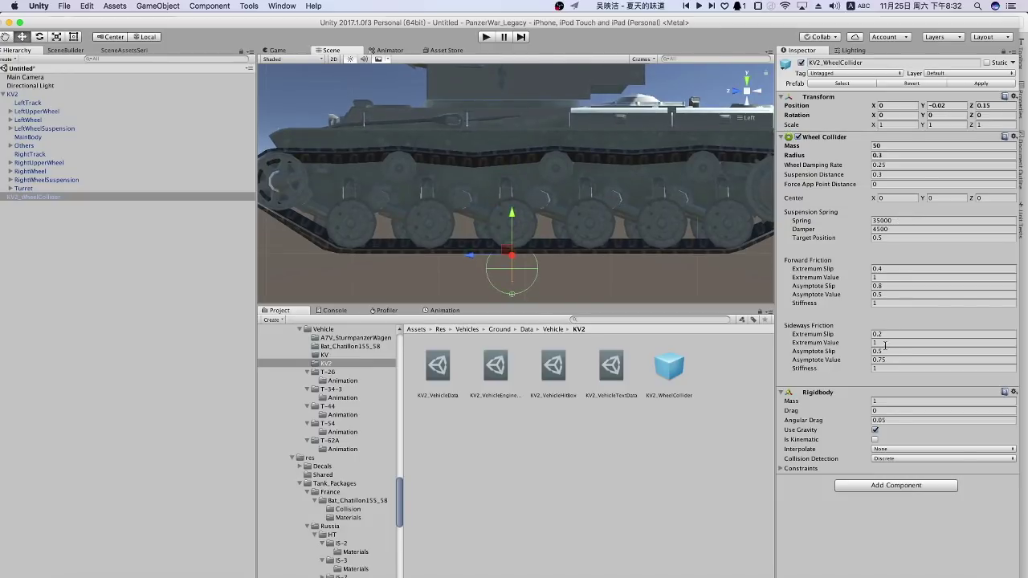
pyautogui.click(980, 84)
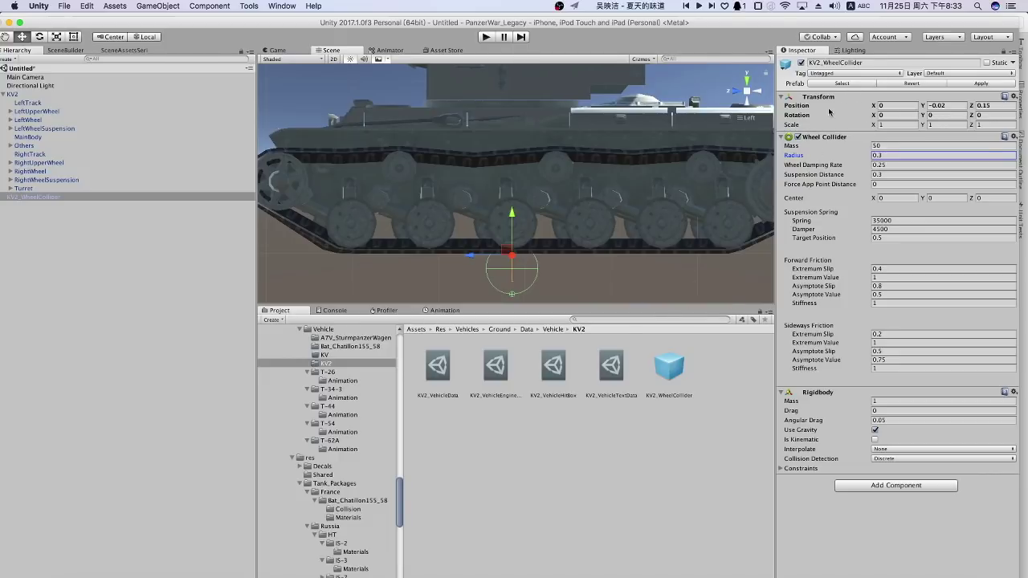
pyautogui.click(613, 367)
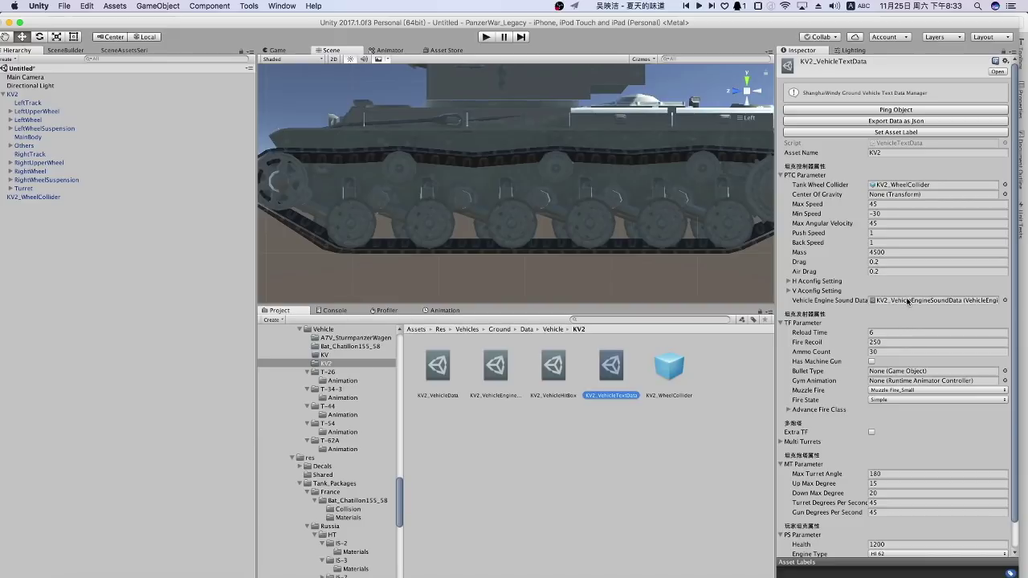
# Set Bullet Type to Ammo_152MM, Muzzle Fire to Large, and edit the reload time.
pyautogui.click(1005, 371)
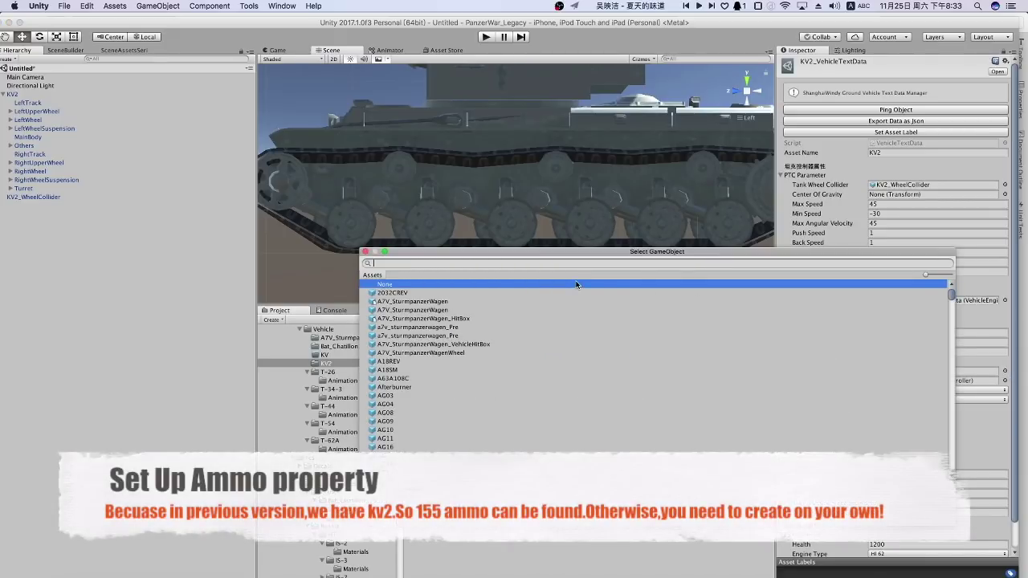
pyautogui.write('ammo_')
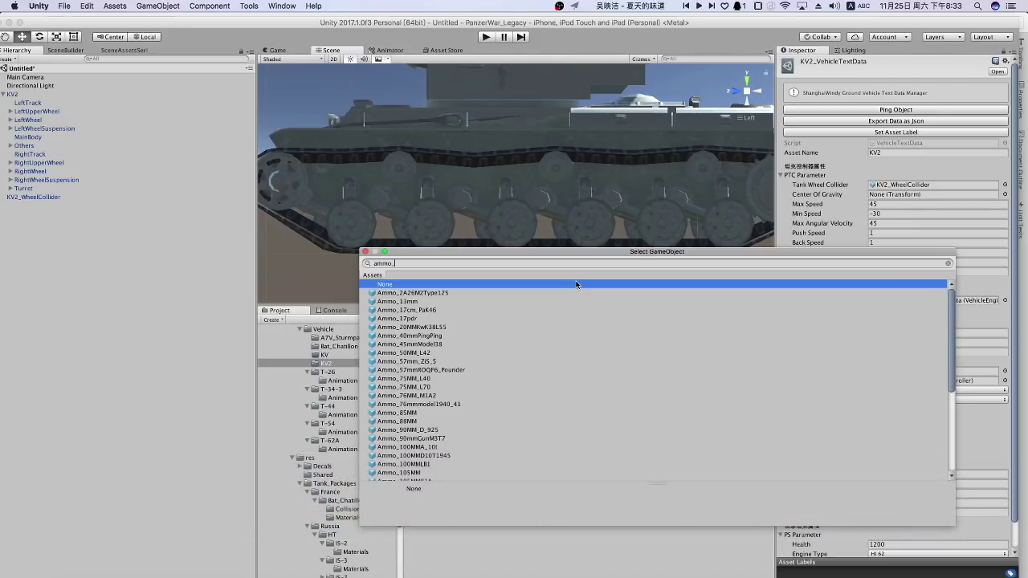
pyautogui.write('152')
pyautogui.doubleClick(419, 293)
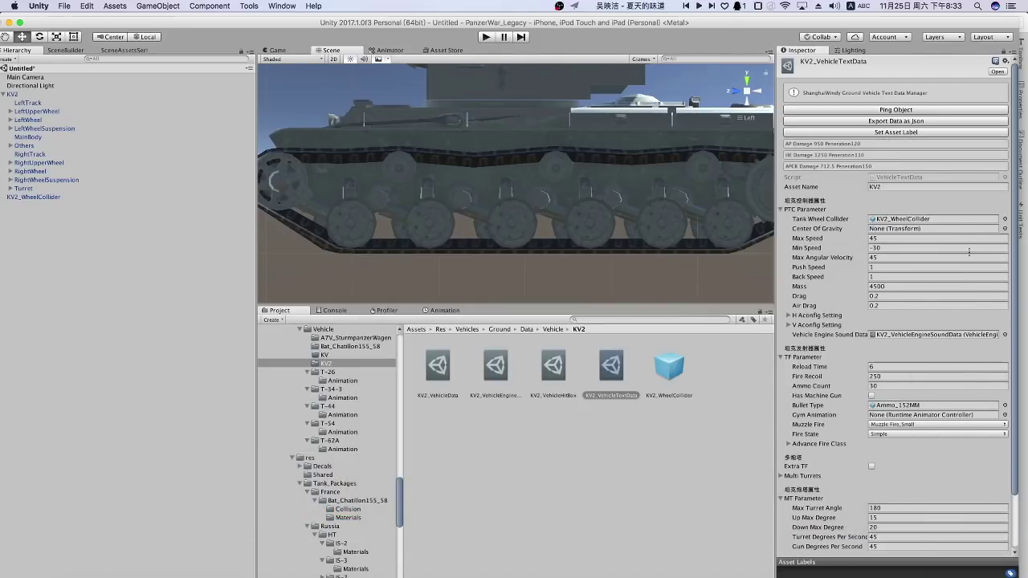
pyautogui.click(911, 426)
pyautogui.click(909, 438)
pyautogui.scroll(-3, 904, 426)
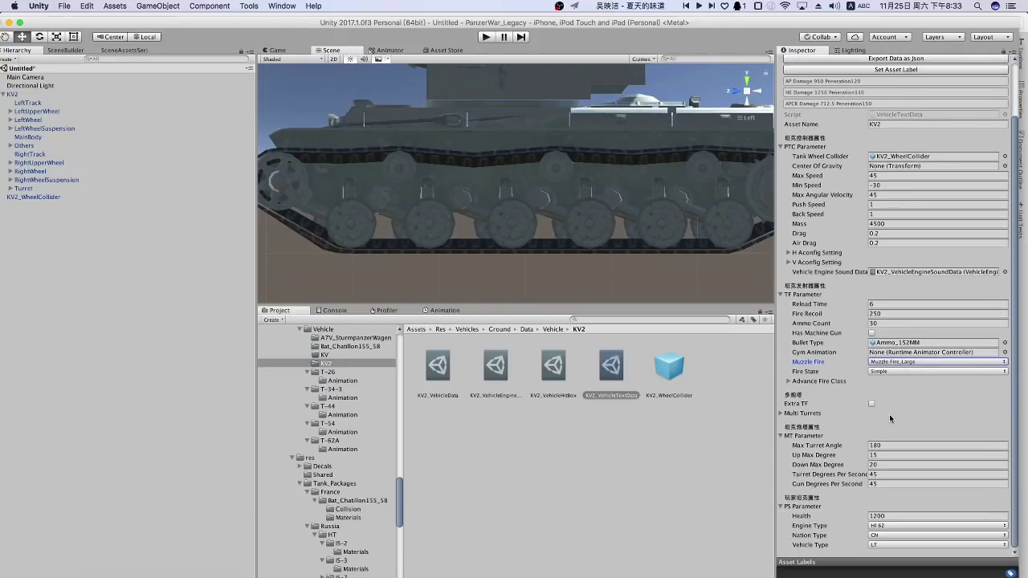
pyautogui.click(875, 303)
pyautogui.write('12')
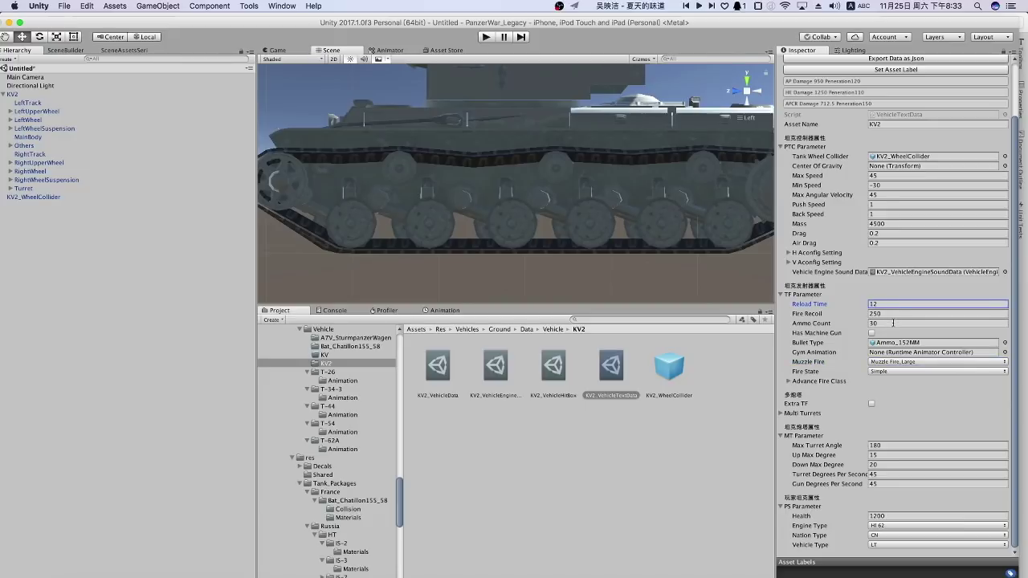
# Make the KV2 an RU heavy tank (HT) with 600 health and the HI 120 engine.
pyautogui.click(879, 547)
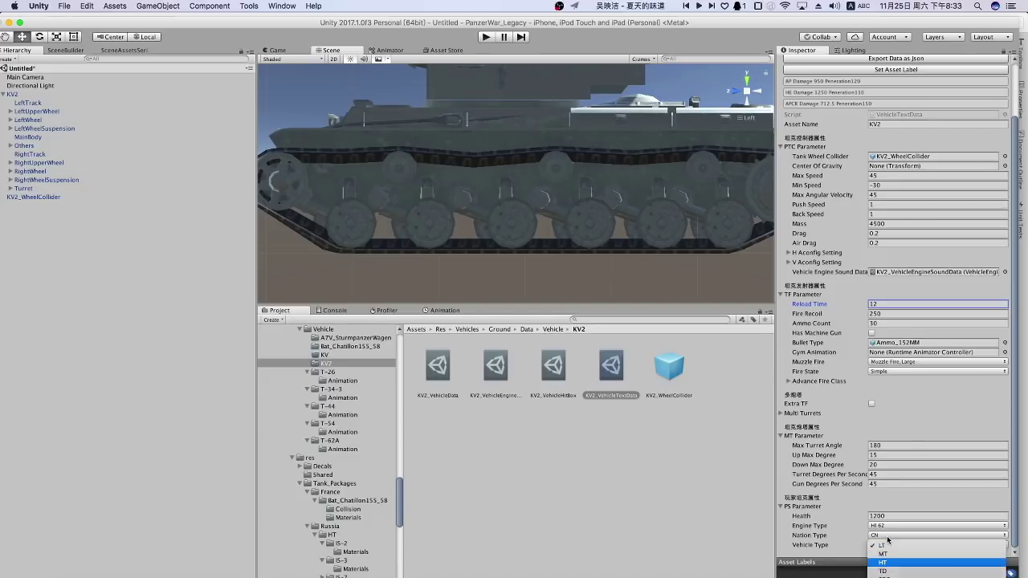
pyautogui.click(887, 542)
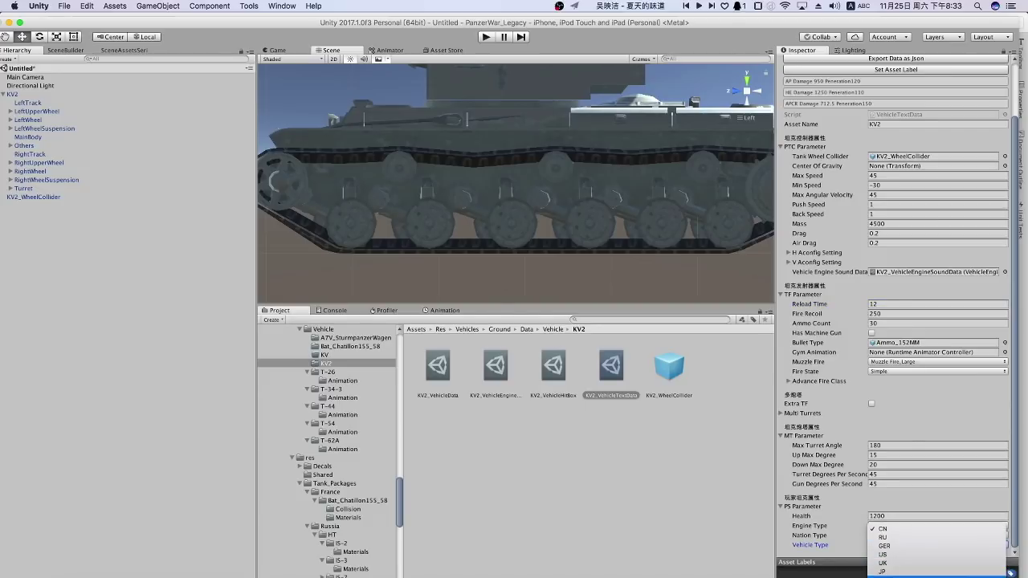
pyautogui.click(883, 537)
pyautogui.click(894, 516)
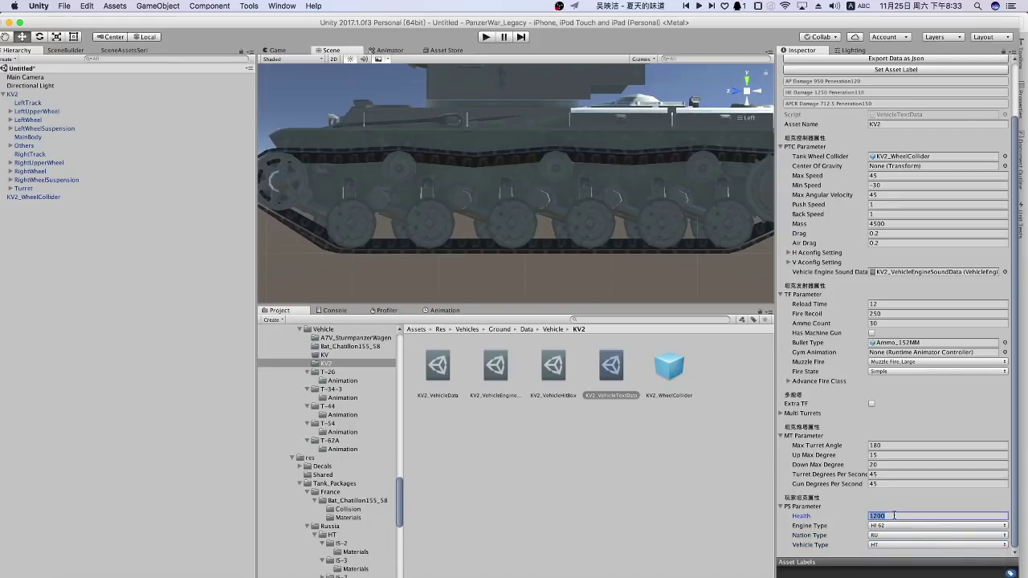
pyautogui.write('600')
pyautogui.click(884, 527)
pyautogui.click(894, 519)
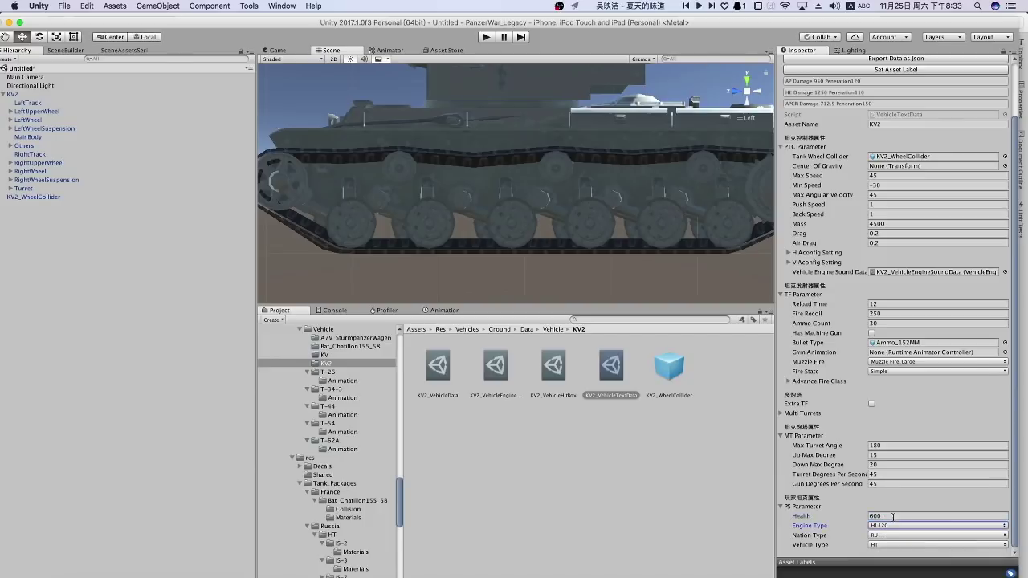
# Collapse the PTC and TF Parameter sections to reach the turret settings.
pyautogui.scroll(3, 891, 436)
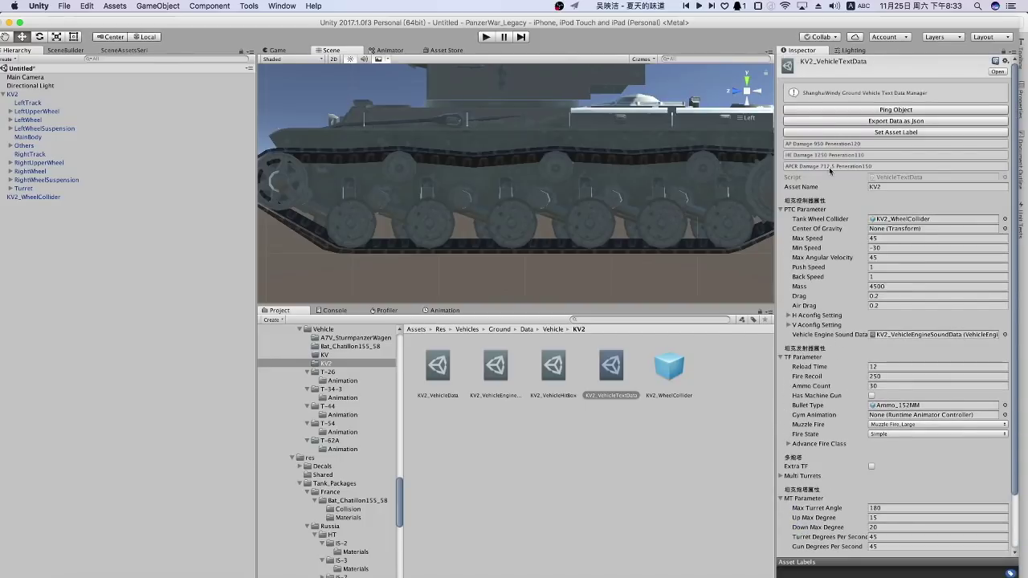
pyautogui.scroll(-2, 807, 496)
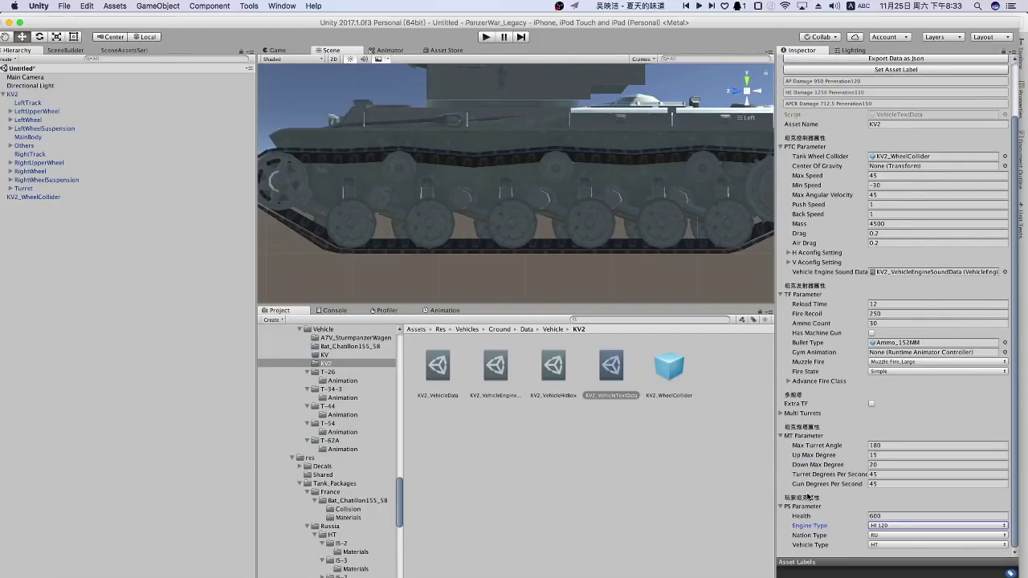
pyautogui.scroll(2, 809, 497)
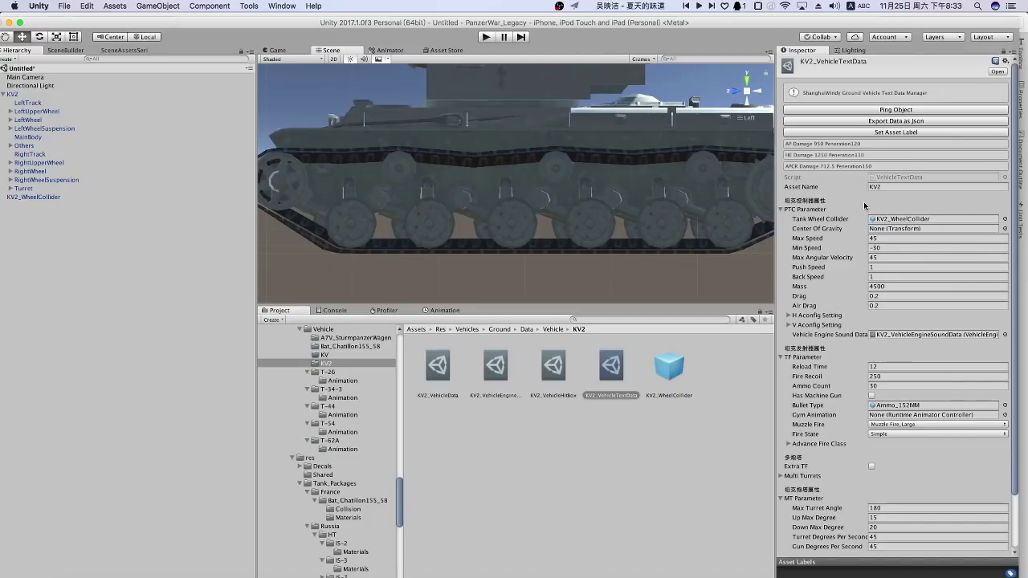
pyautogui.click(815, 210)
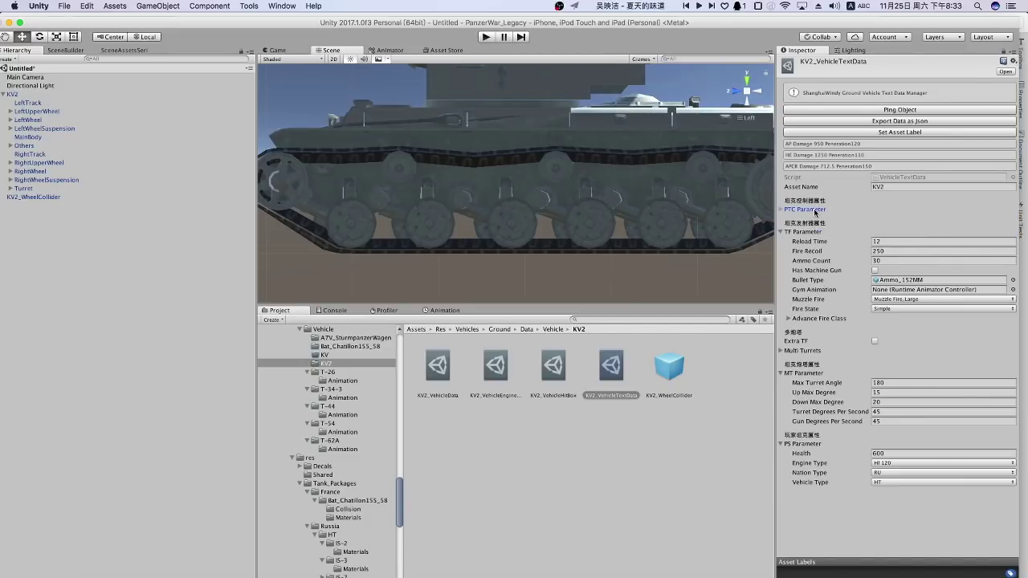
pyautogui.click(813, 232)
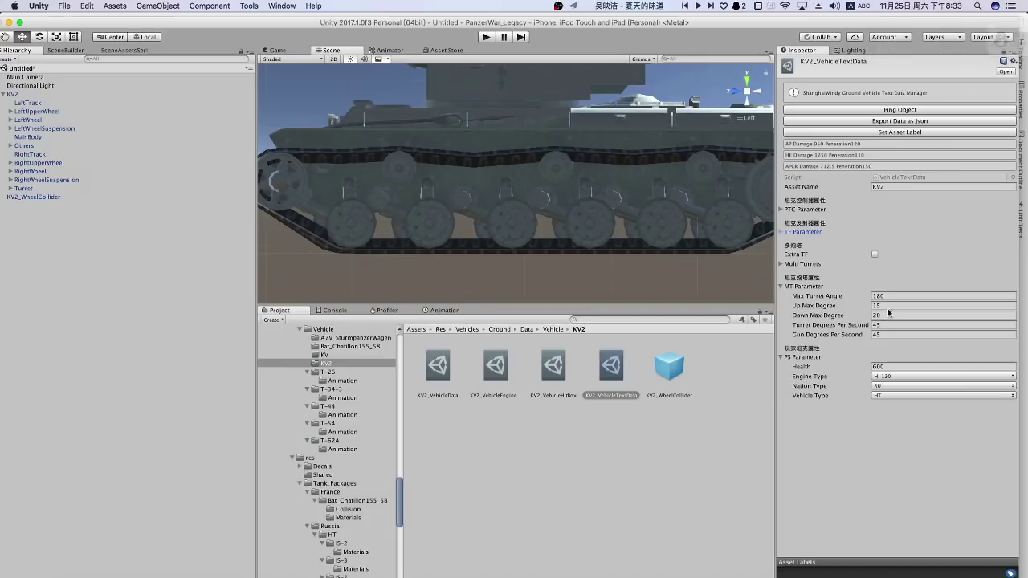
# Set Up Max Degree to 3, adjust Down Max and gun speed, and set turret speed to 22.
pyautogui.click(890, 305)
pyautogui.write('3')
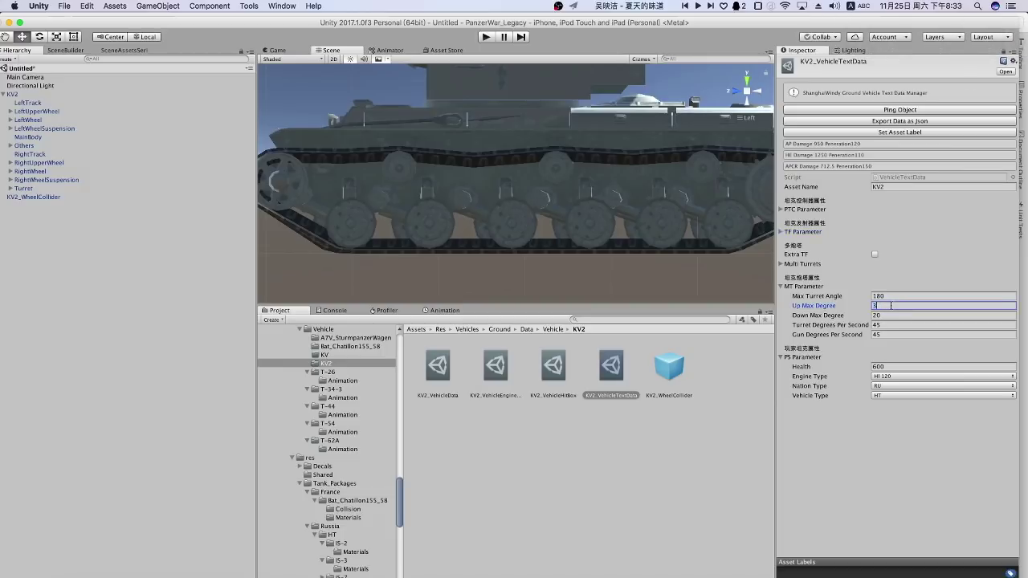
pyautogui.click(896, 314)
pyautogui.write('12')
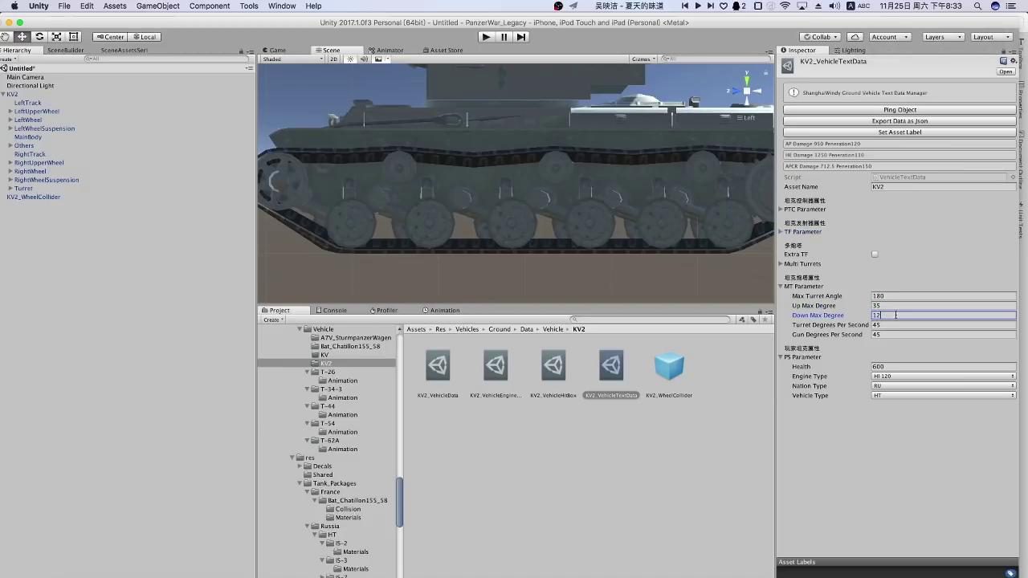
pyautogui.click(901, 324)
pyautogui.write('12')
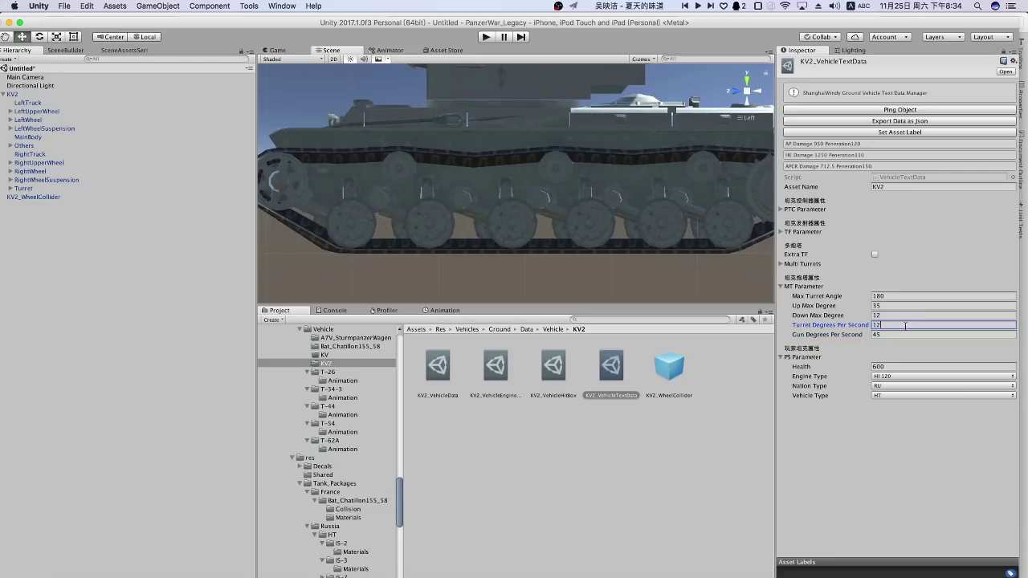
pyautogui.click(899, 333)
pyautogui.write('16')
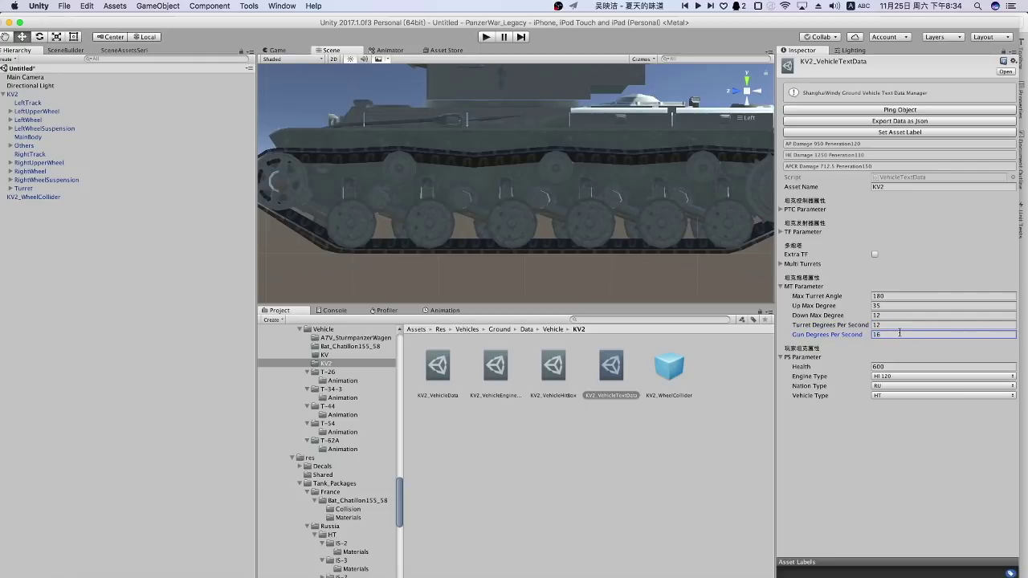
pyautogui.click(908, 325)
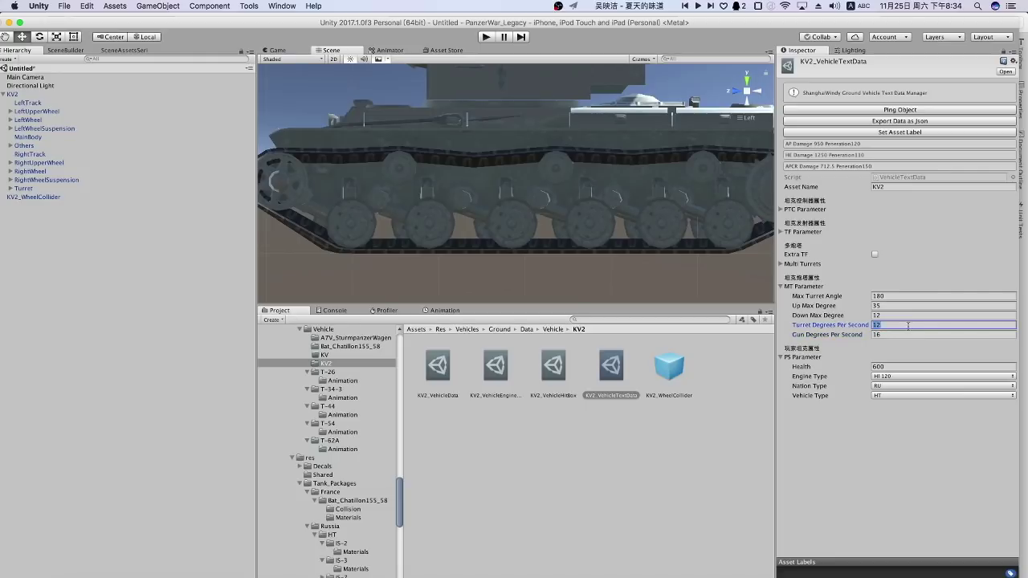
pyautogui.write('22')
pyautogui.click(561, 378)
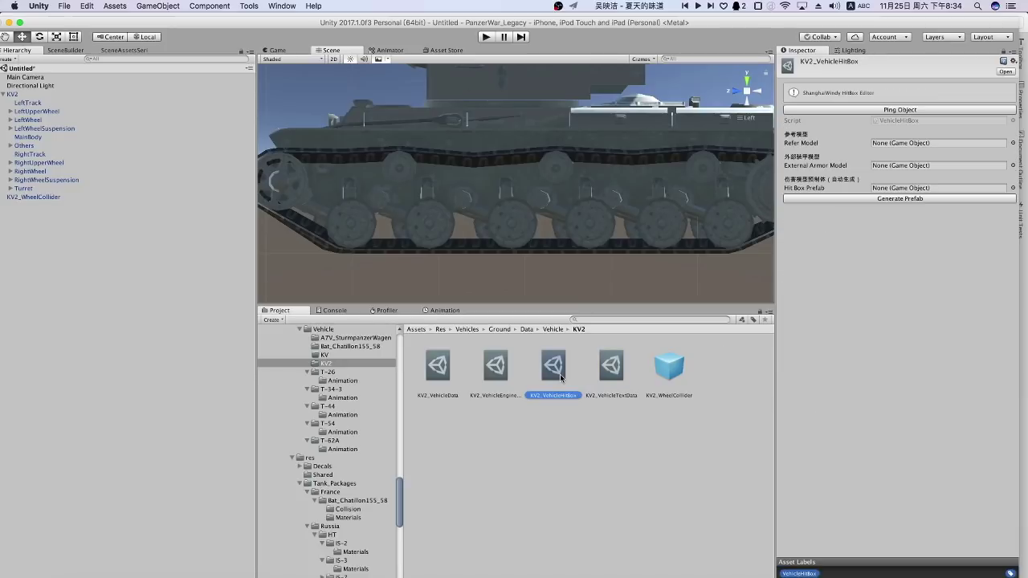
# Set the KV2 model as the hitbox reference model.
pyautogui.click(1011, 143)
pyautogui.write('kv')
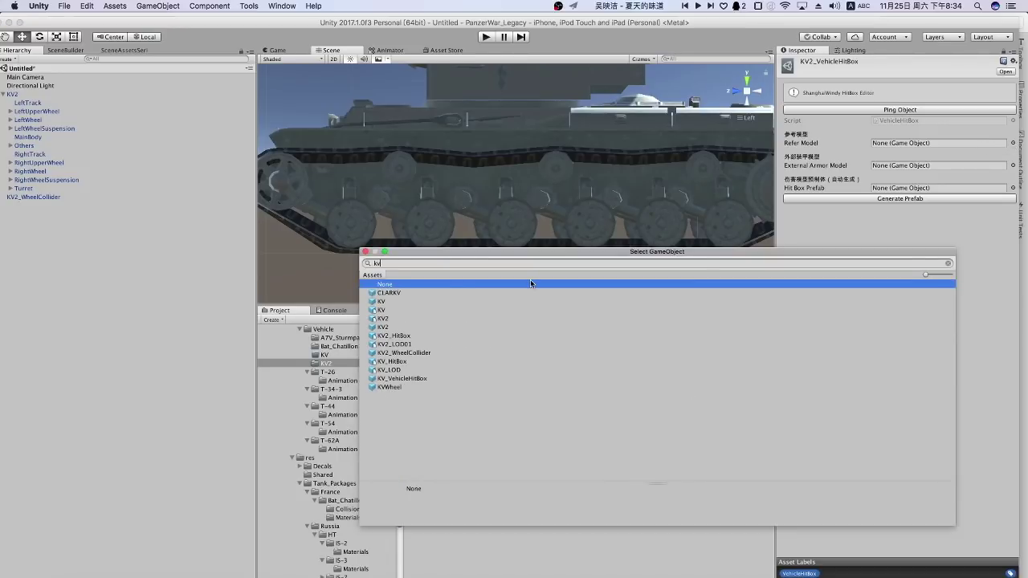
pyautogui.write('2')
pyautogui.click(408, 294)
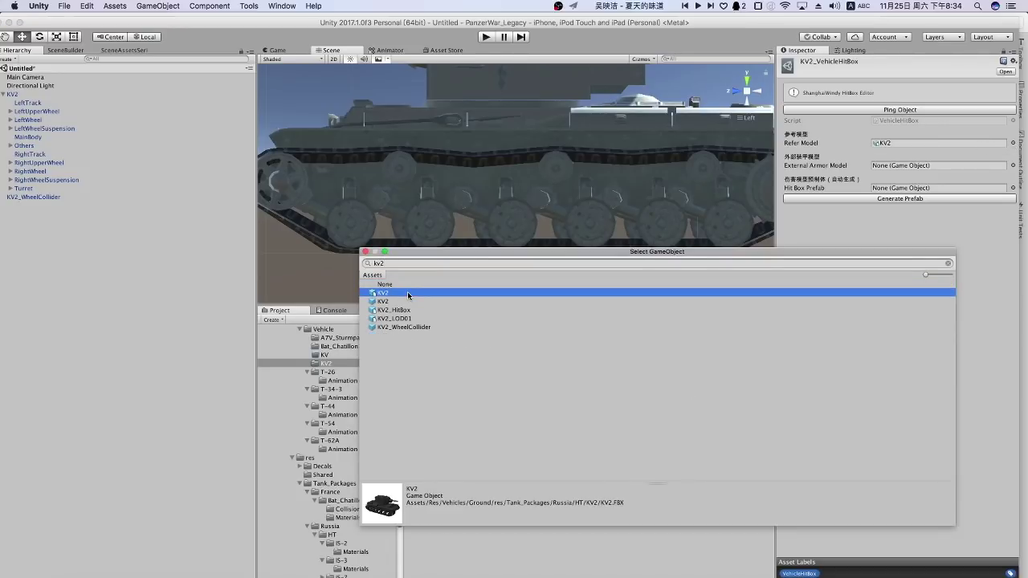
pyautogui.doubleClick(408, 294)
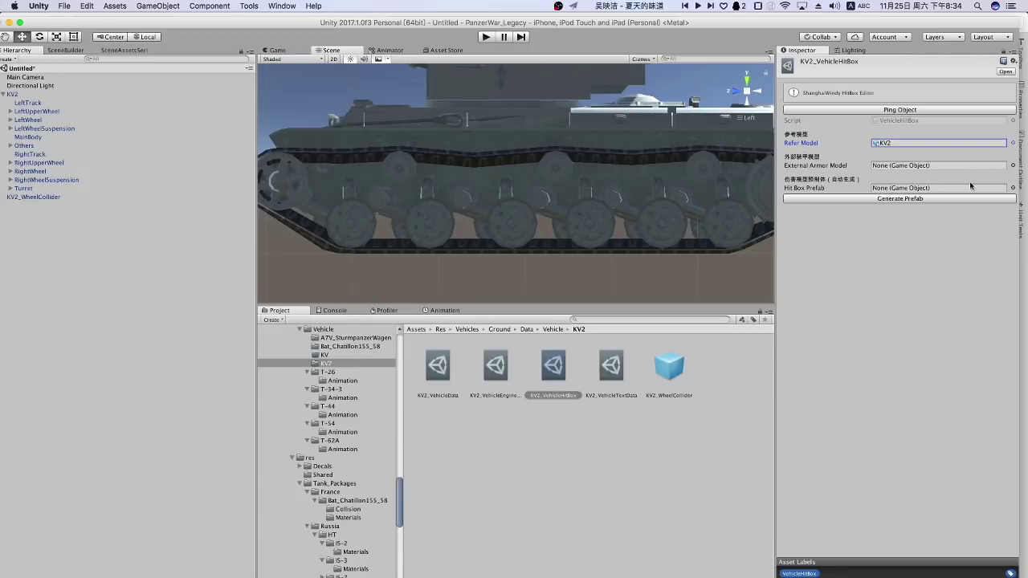
# Pick KV2_HitBox as External Armor Model, generate the prefab, and open edit mode.
pyautogui.click(1013, 165)
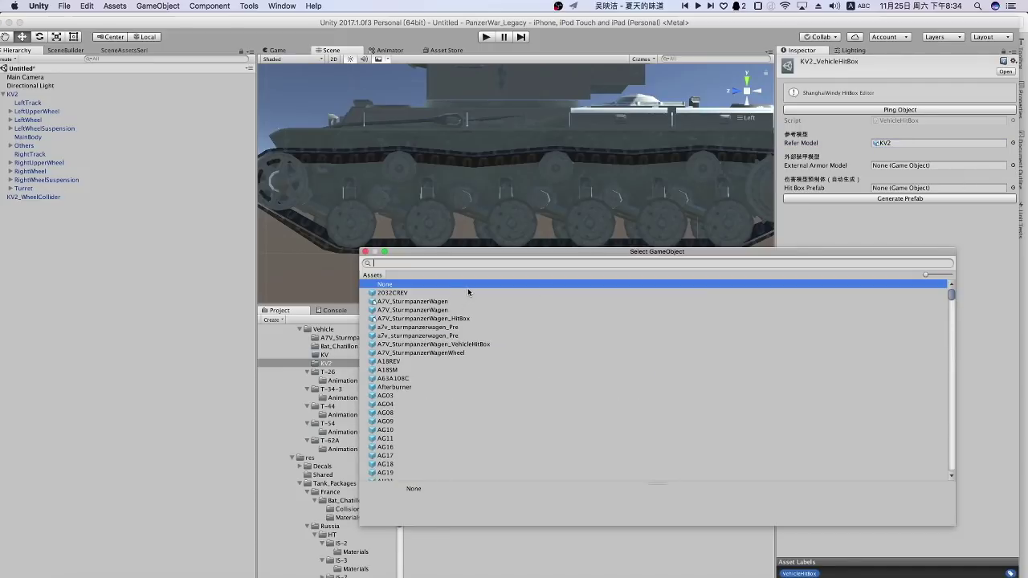
pyautogui.write('kv2')
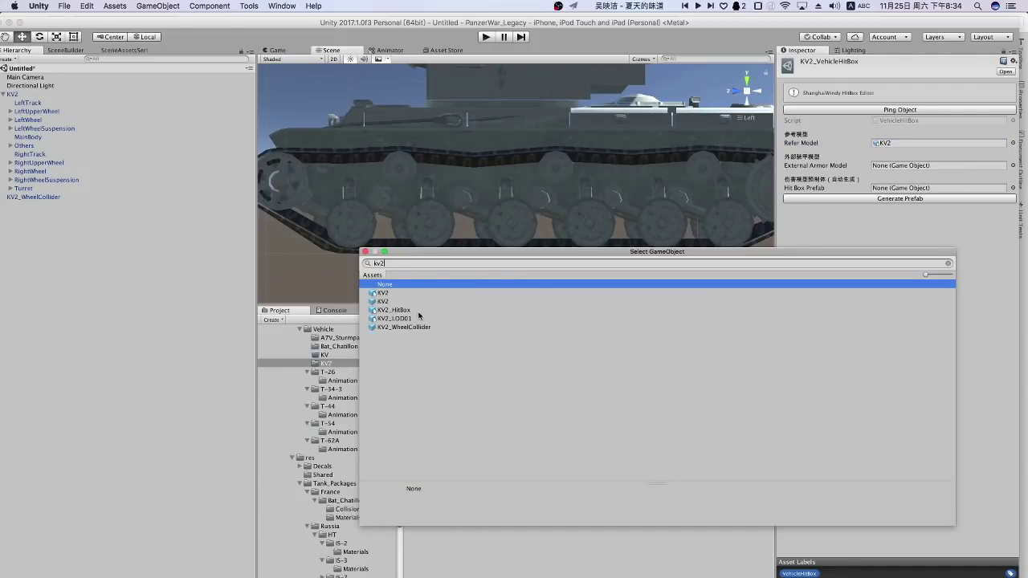
pyautogui.doubleClick(402, 310)
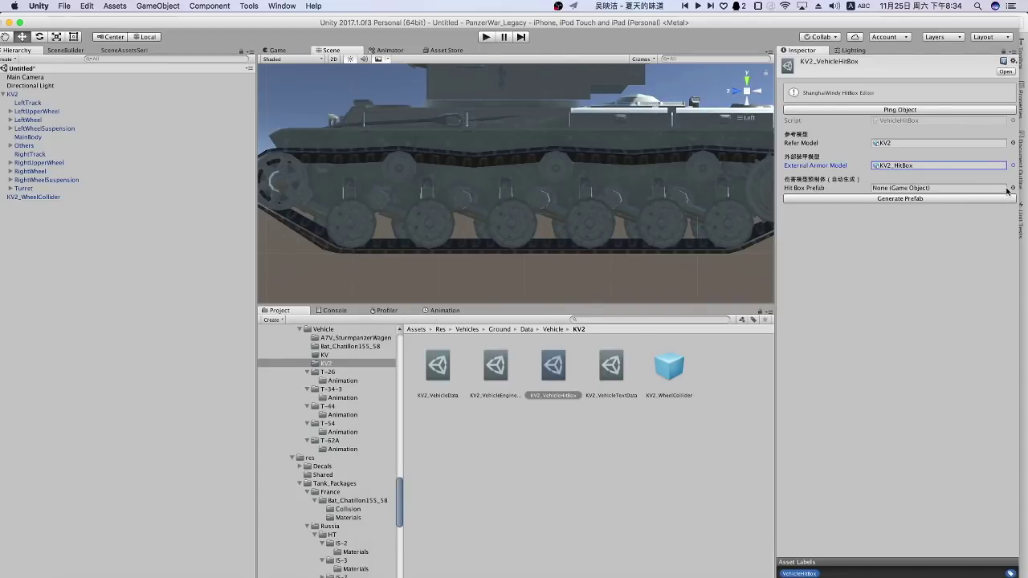
pyautogui.click(937, 199)
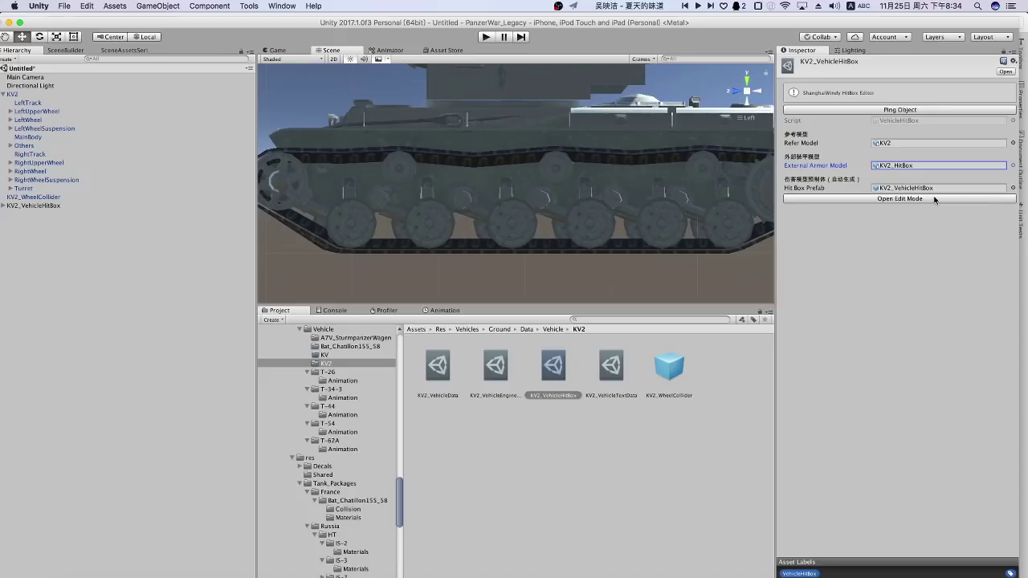
pyautogui.click(930, 198)
# Load the edit scene without saving, generate the hitbox model, and inspect its hitboxes.
pyautogui.click(487, 212)
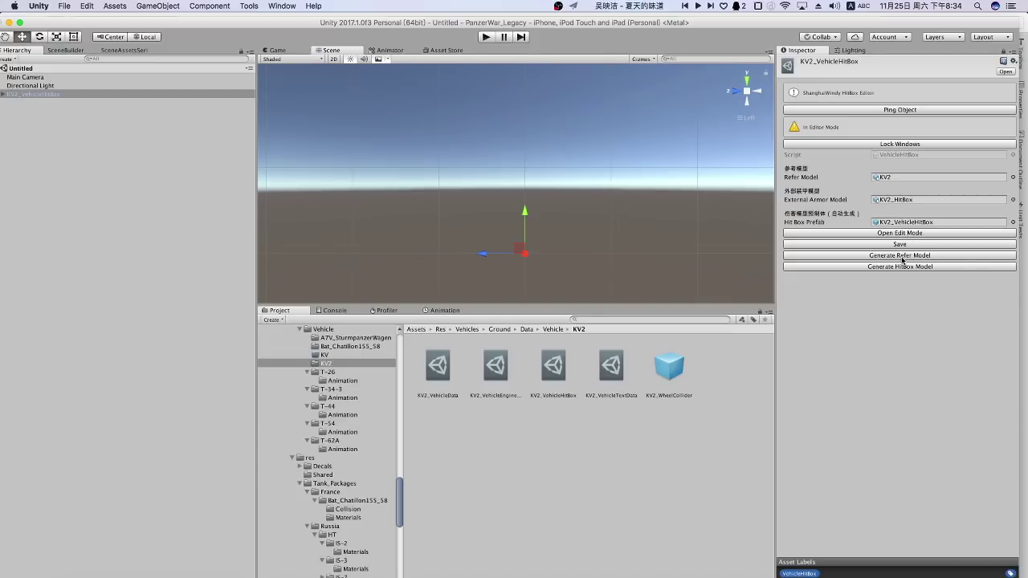
pyautogui.click(902, 266)
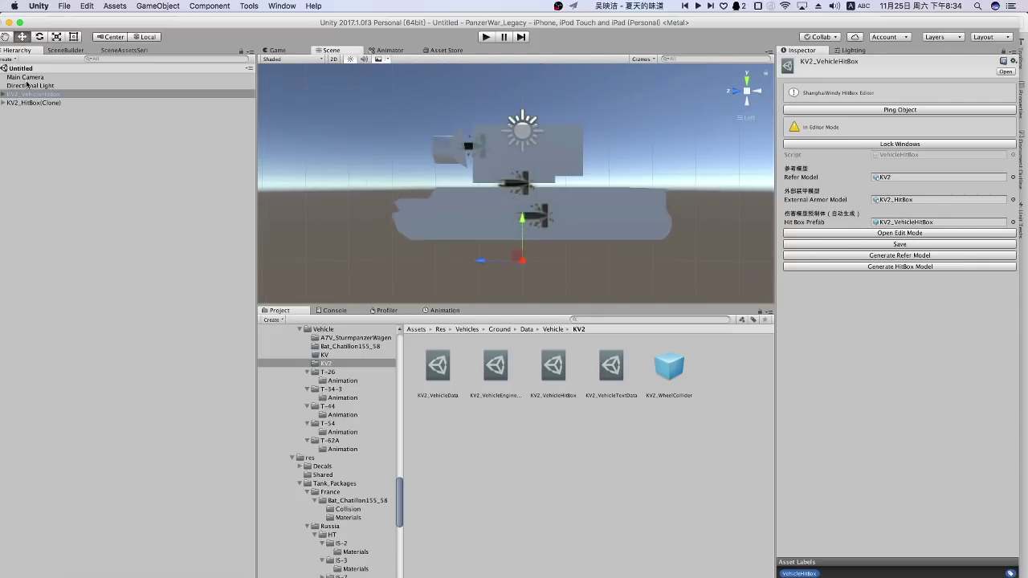
pyautogui.click(4, 103)
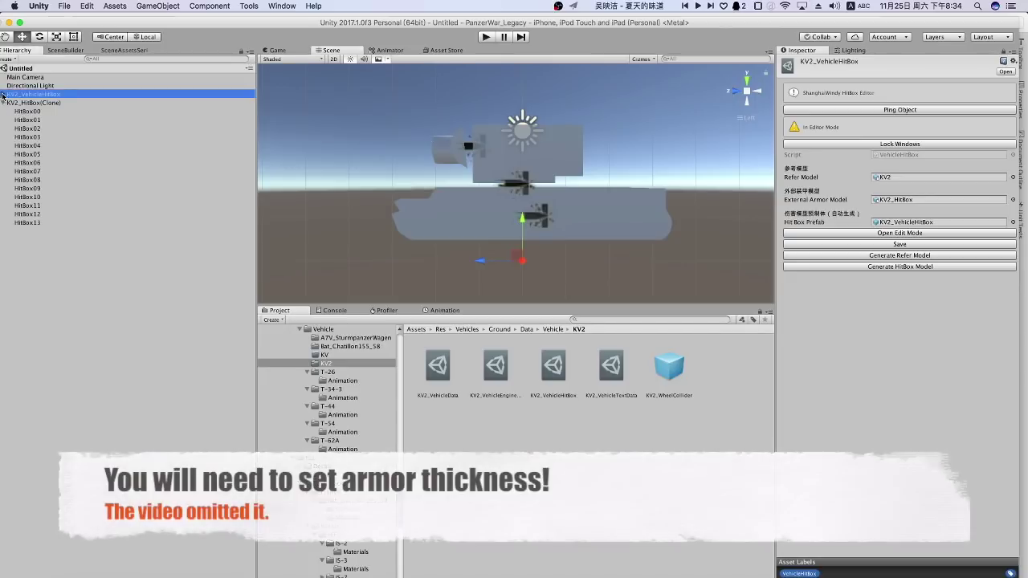
pyautogui.click(3, 94)
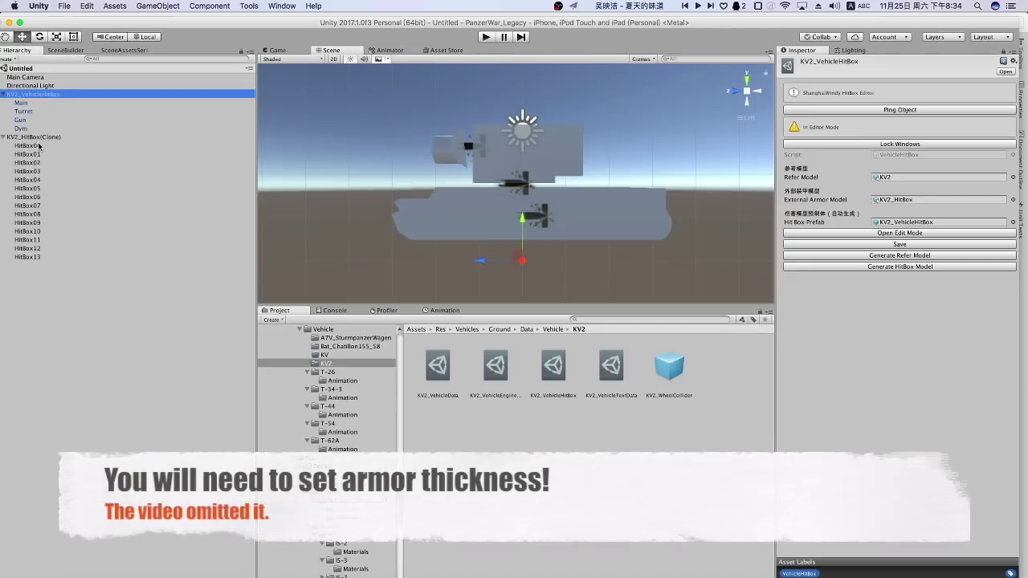
pyautogui.click(39, 146)
pyautogui.hotkey('shift', 'Down')
pyautogui.hotkey('shift', 'Down')
pyautogui.hotkey('shift', 'Down')
pyautogui.hotkey('shift', 'Down')
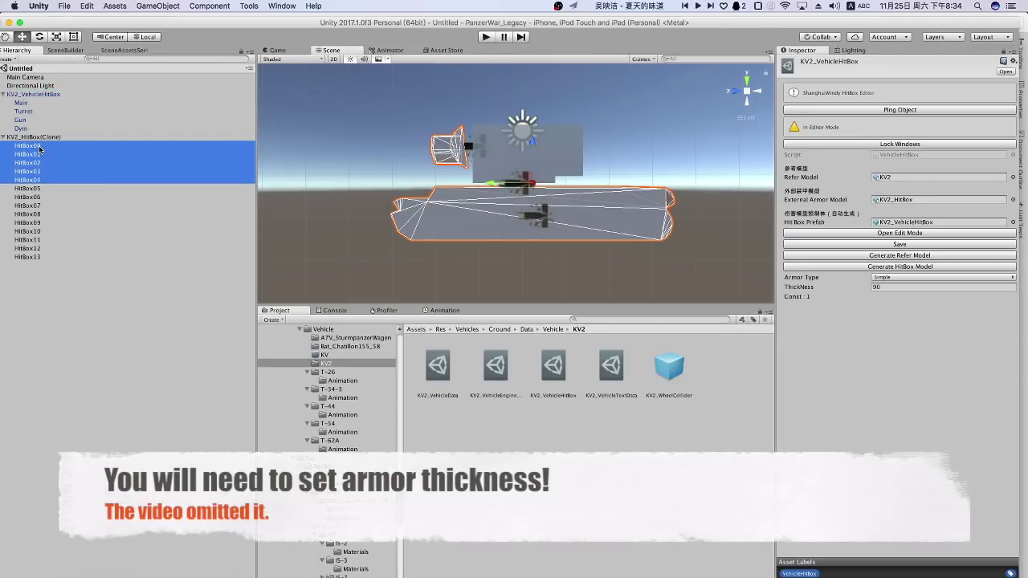
pyautogui.hotkey('shift', 'Up')
pyautogui.hotkey('shift', 'Up')
pyautogui.hotkey('shift', 'Up')
pyautogui.hotkey('shift', 'Up')
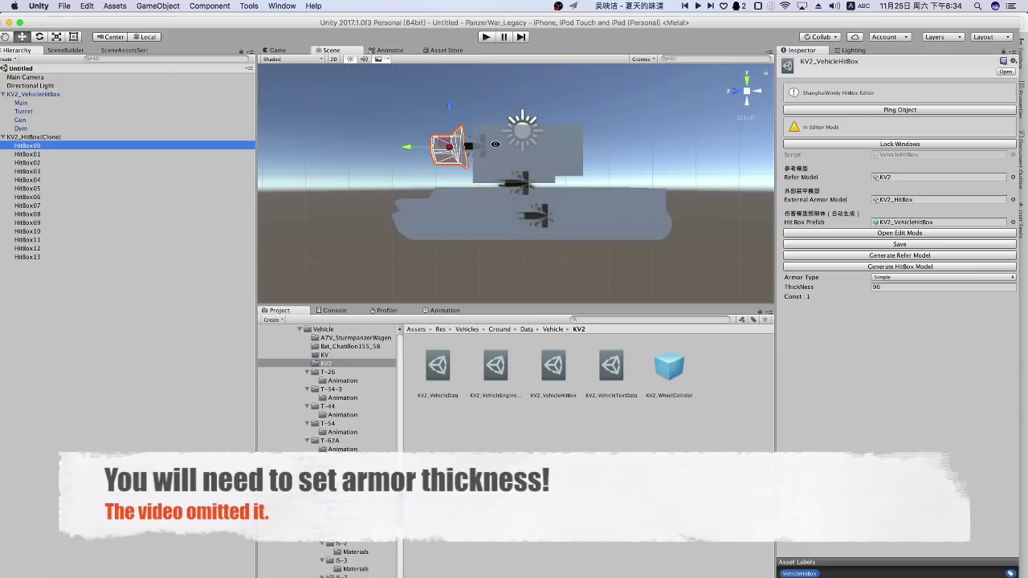
pyautogui.keyDown('alt'); pyautogui.moveTo(494, 144); pyautogui.dragTo(552, 177); pyautogui.keyUp('alt')
pyautogui.click(522, 122)
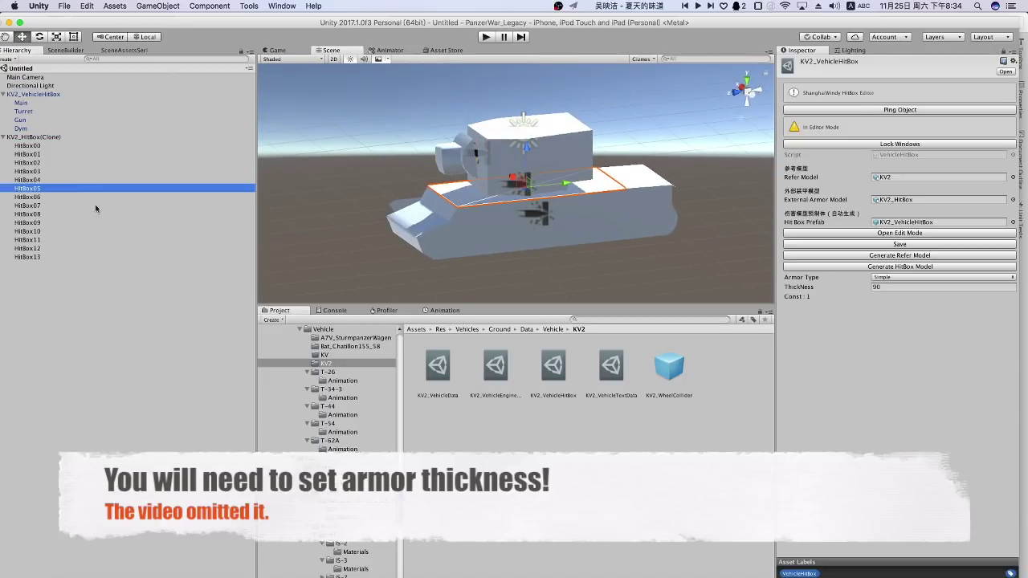
pyautogui.click(563, 161)
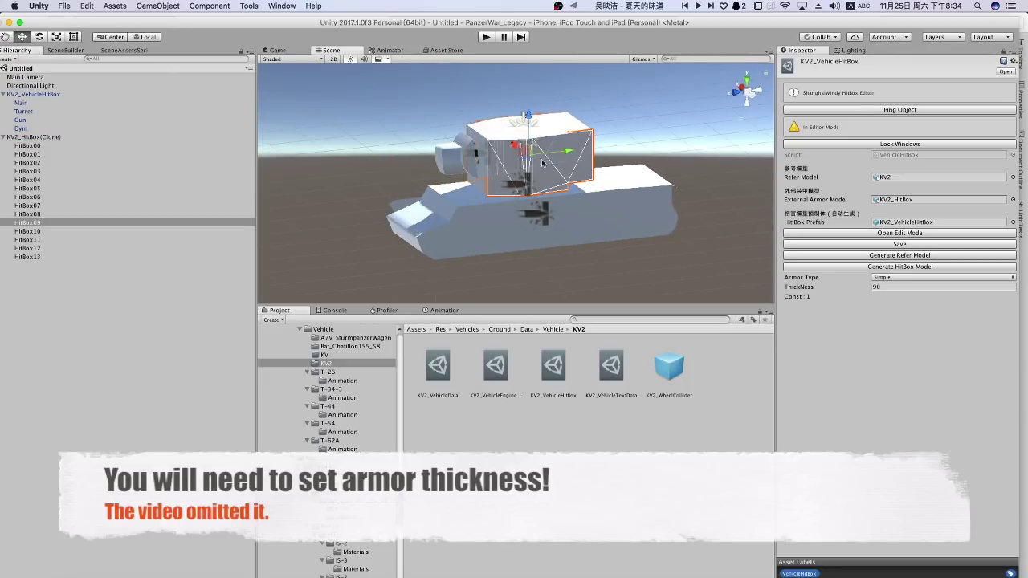
# Move HitBox09–13 under the Turret group and HitBox00 under the Gun group.
pyautogui.click(72, 223)
pyautogui.hotkey('shift', 'Down')
pyautogui.hotkey('shift', 'Down')
pyautogui.hotkey('shift', 'Down')
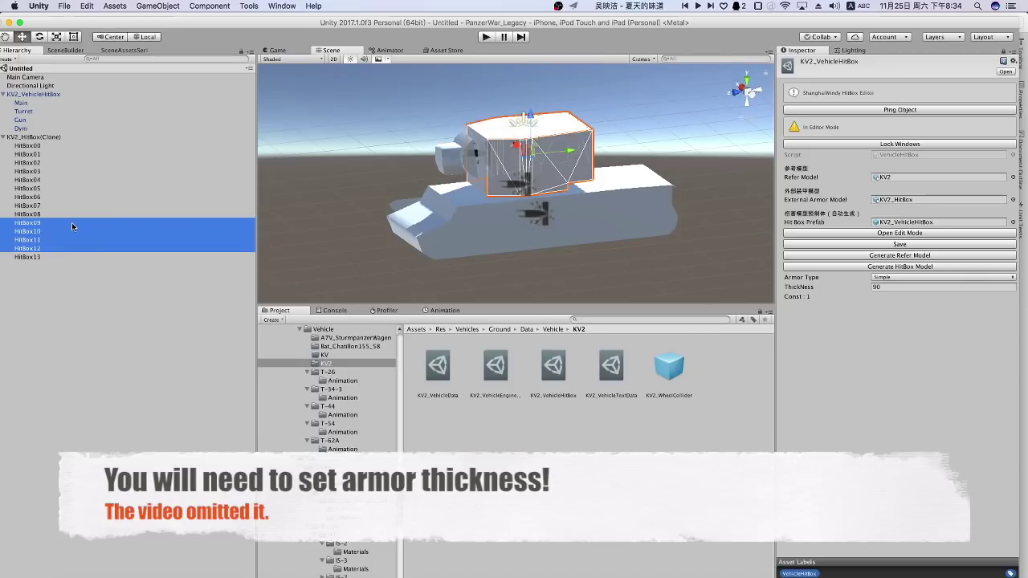
pyautogui.hotkey('shift', 'Down')
pyautogui.moveTo(71, 223); pyautogui.dragTo(32, 113)
pyautogui.click(35, 188)
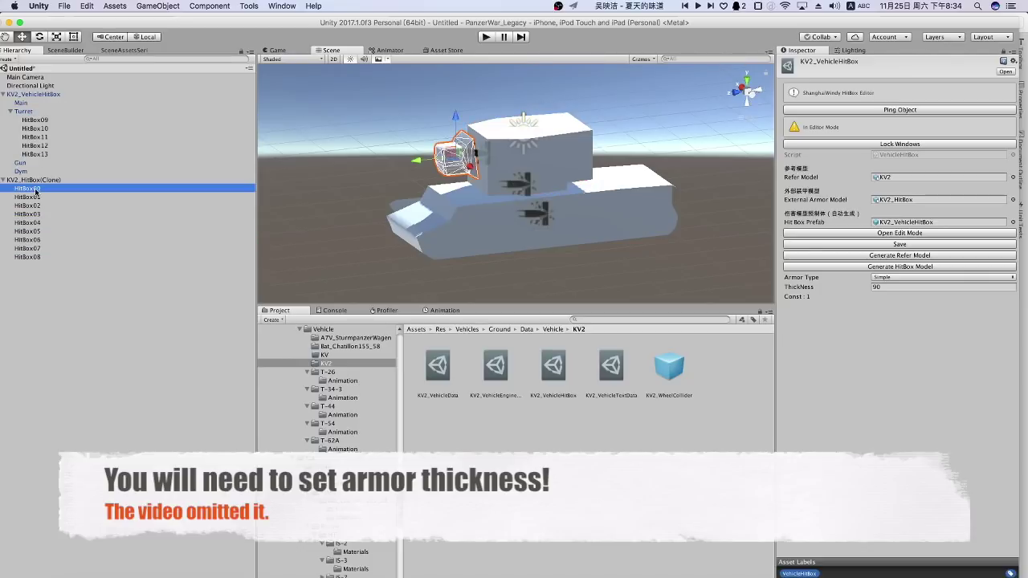
pyautogui.moveTo(27, 191); pyautogui.dragTo(20, 162)
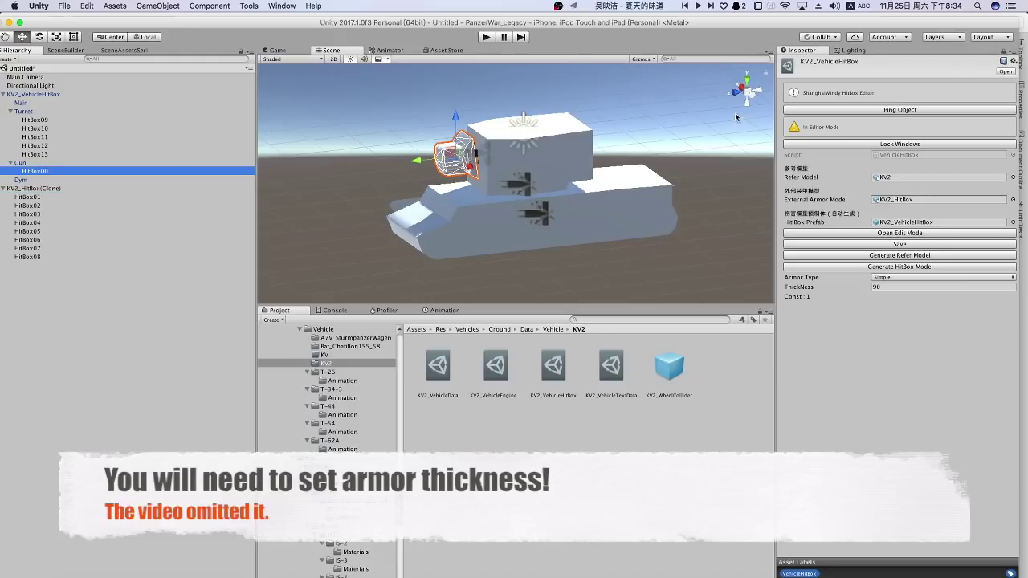
# Move HitBox01–07 under the Main group and HitBox08 into Turret.
pyautogui.keyDown('alt'); pyautogui.moveTo(736, 118); pyautogui.dragTo(691, 121); pyautogui.keyUp('alt')
pyautogui.click(46, 199)
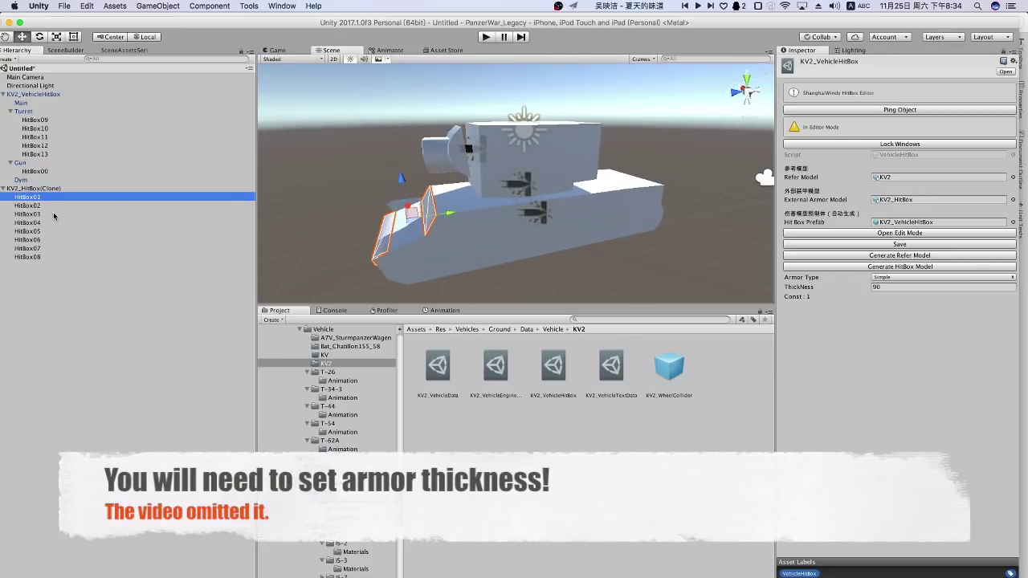
pyautogui.hotkey('shift', 'Down')
pyautogui.hotkey('shift', 'Down')
pyautogui.hotkey('shift', 'Down')
pyautogui.hotkey('shift', 'Down')
pyautogui.hotkey('shift', 'Down')
pyautogui.hotkey('shift', 'Down')
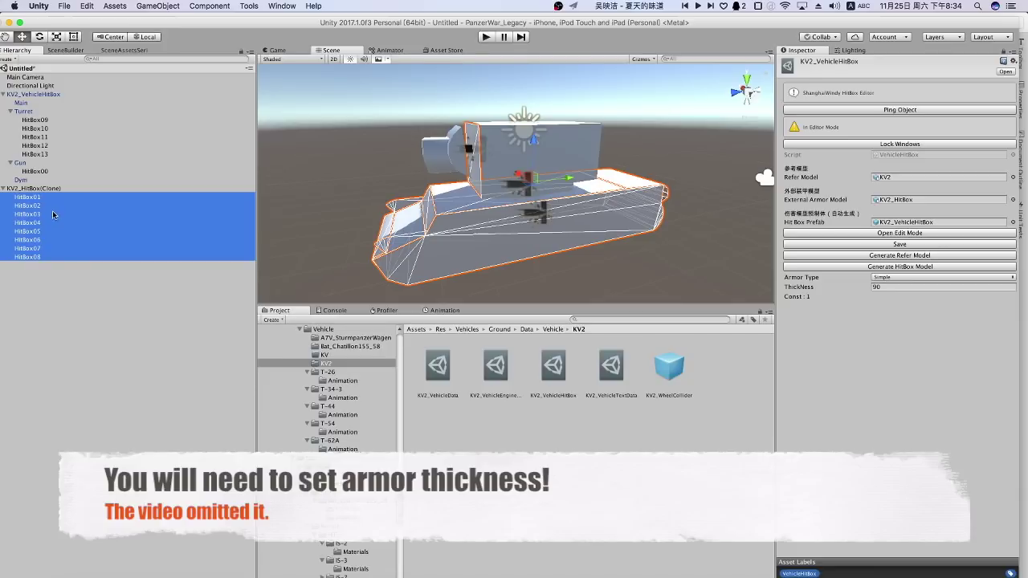
pyautogui.keyDown('super'); pyautogui.click(32, 257); pyautogui.keyUp('super')
pyautogui.moveTo(40, 224)
pyautogui.mouseDown()
pyautogui.moveTo(27, 94)
pyautogui.moveTo(24, 110)
pyautogui.mouseUp()
pyautogui.moveTo(44, 191); pyautogui.dragTo(27, 103)
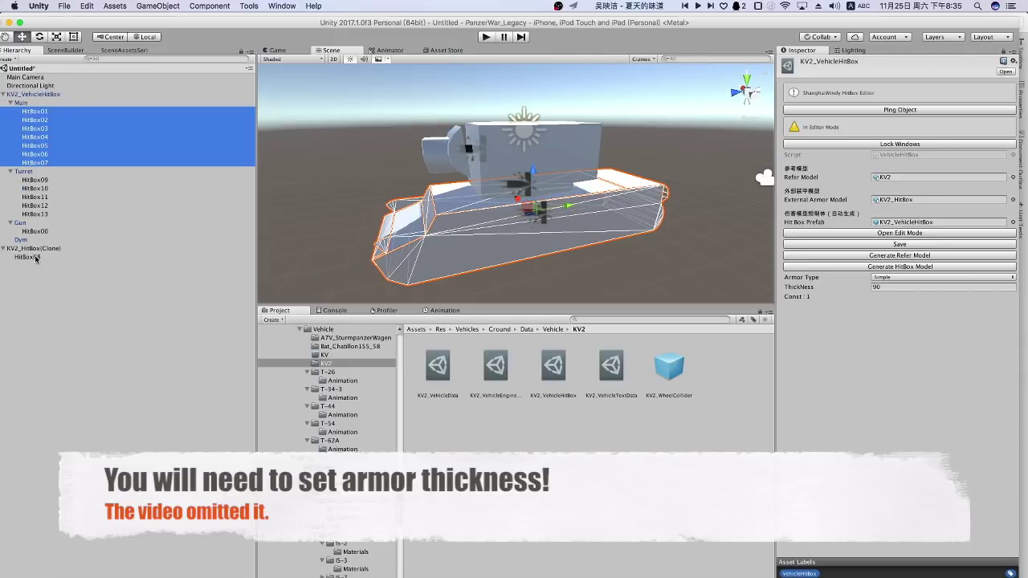
pyautogui.moveTo(35, 257); pyautogui.dragTo(46, 183)
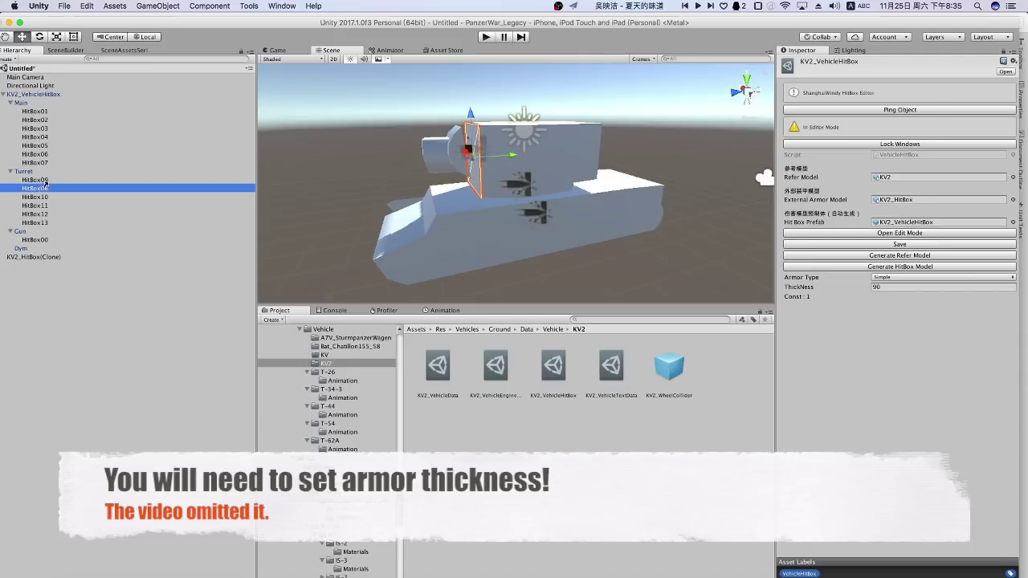
# Save the hitbox arrangement, check it from several angles, and close the editor.
pyautogui.click(43, 94)
pyautogui.keyDown('alt'); pyautogui.moveTo(421, 175); pyautogui.dragTo(588, 190); pyautogui.keyUp('alt')
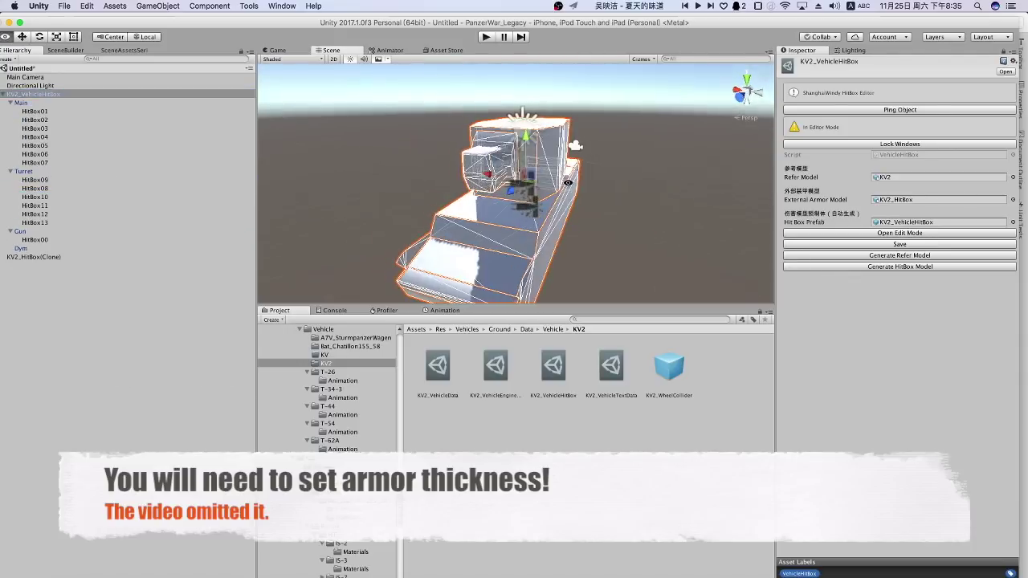
pyautogui.click(900, 244)
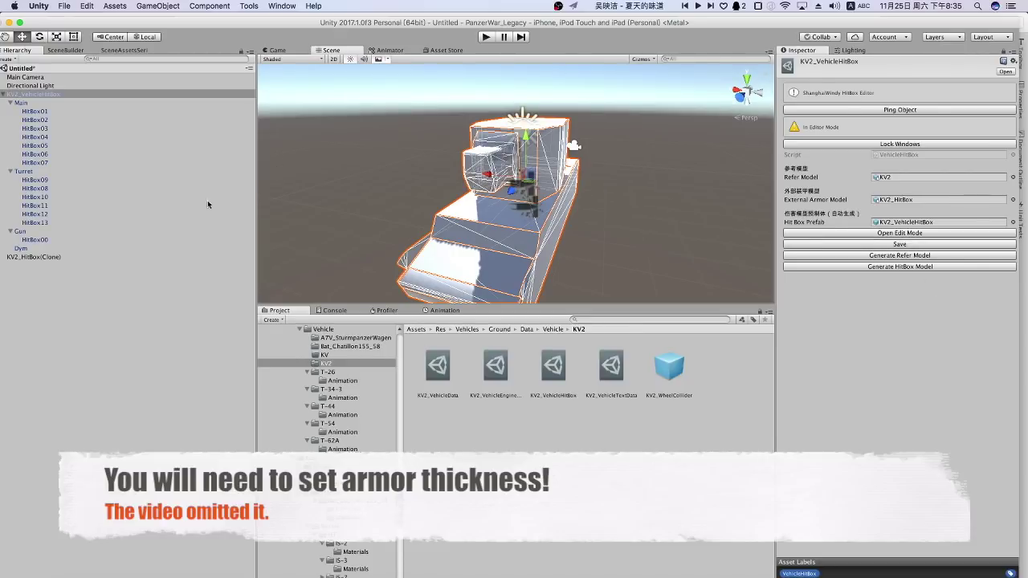
pyautogui.keyDown('alt'); pyautogui.moveTo(379, 239); pyautogui.dragTo(513, 233); pyautogui.keyUp('alt')
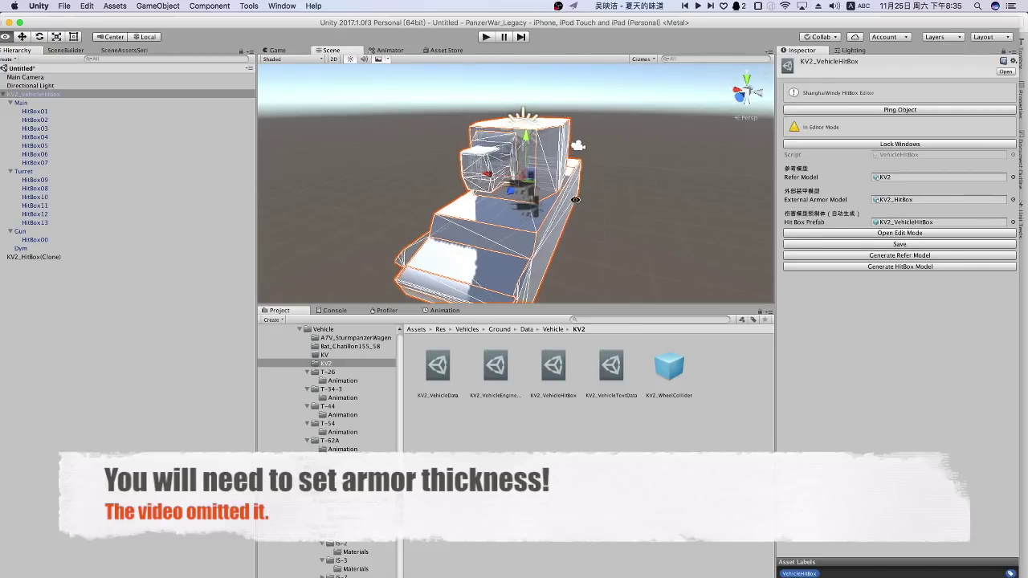
pyautogui.click(879, 147)
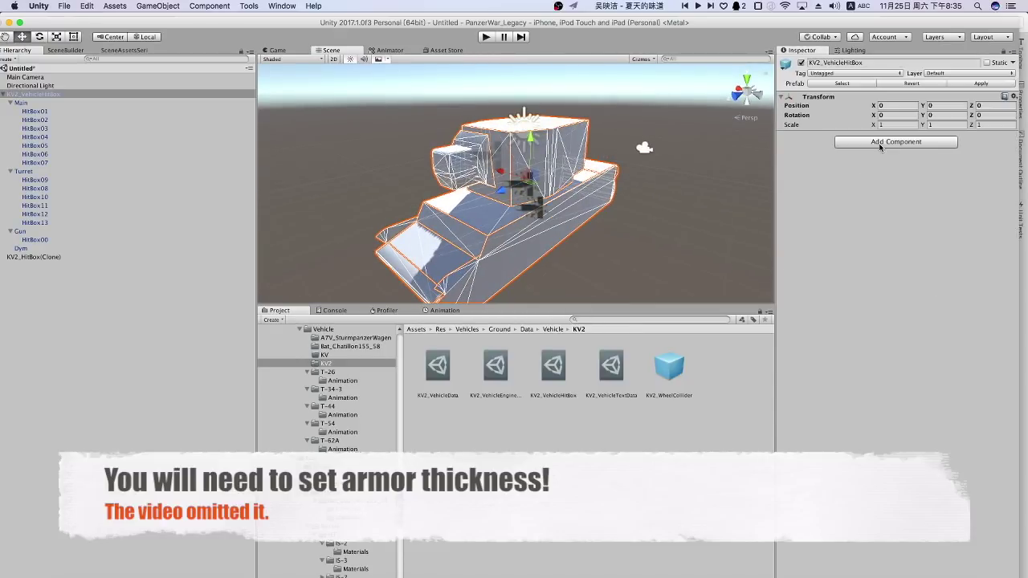
pyautogui.click(611, 371)
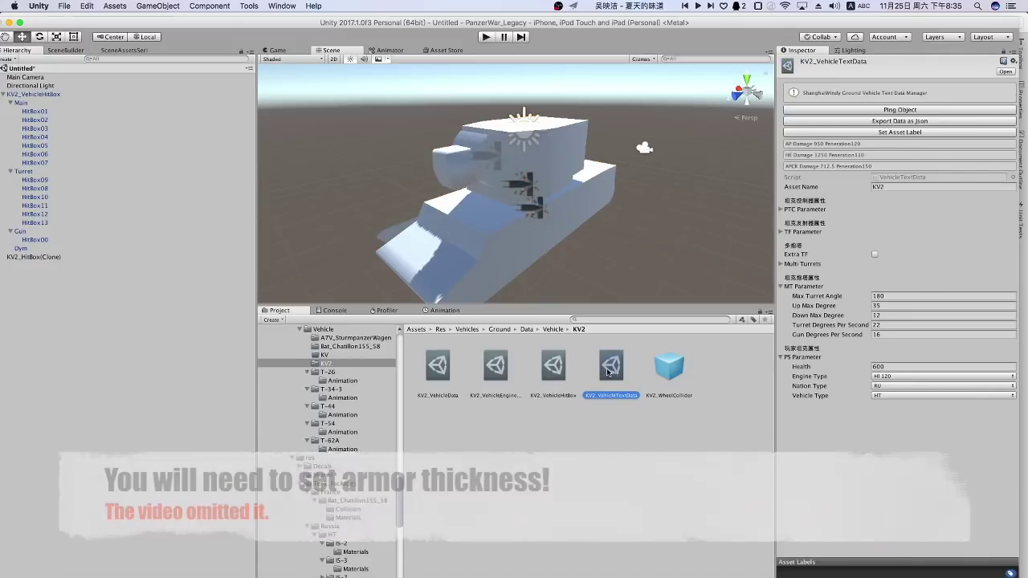
# Assign hl120_start, hl120_idle and hl120_run as the KV2 engine start, idle and running sounds.
pyautogui.click(553, 368)
pyautogui.click(488, 369)
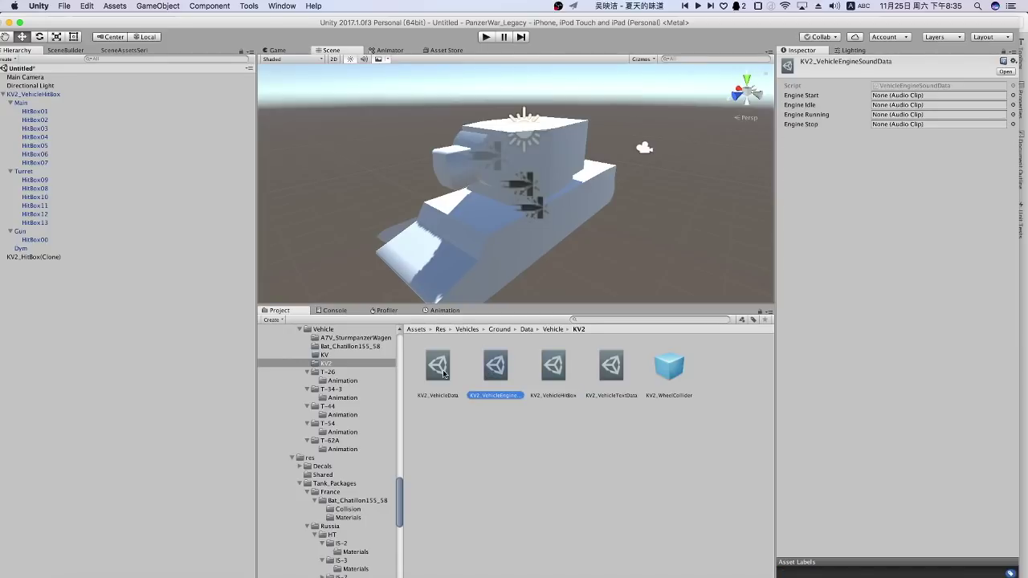
pyautogui.click(1012, 96)
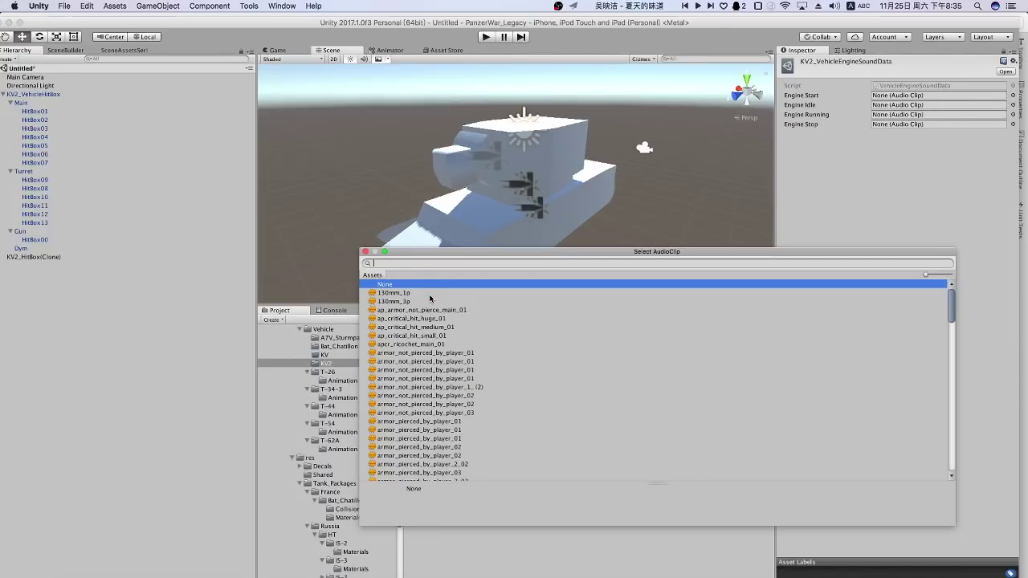
pyautogui.write('start')
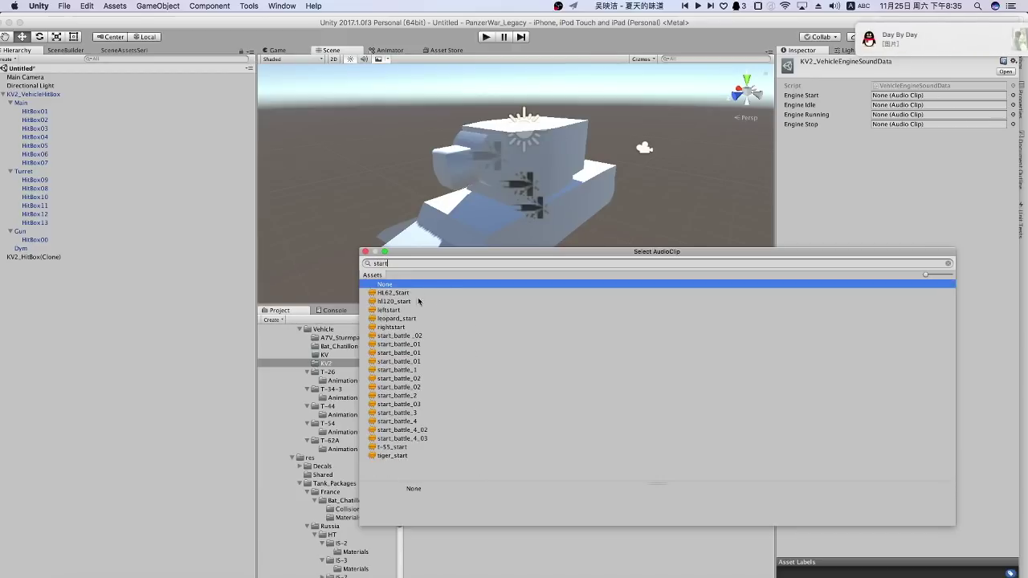
pyautogui.doubleClick(401, 301)
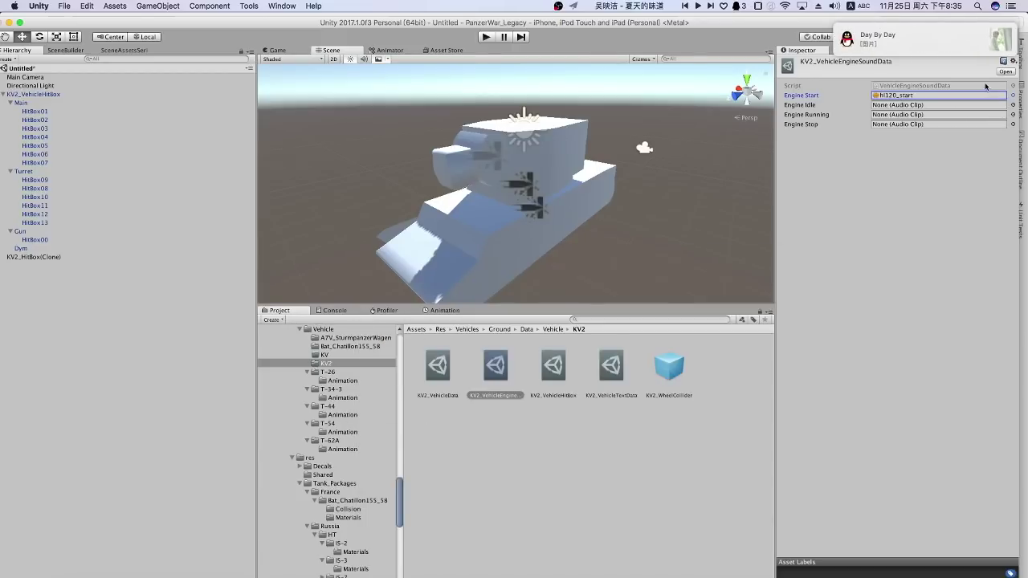
pyautogui.click(1010, 105)
pyautogui.write('idle')
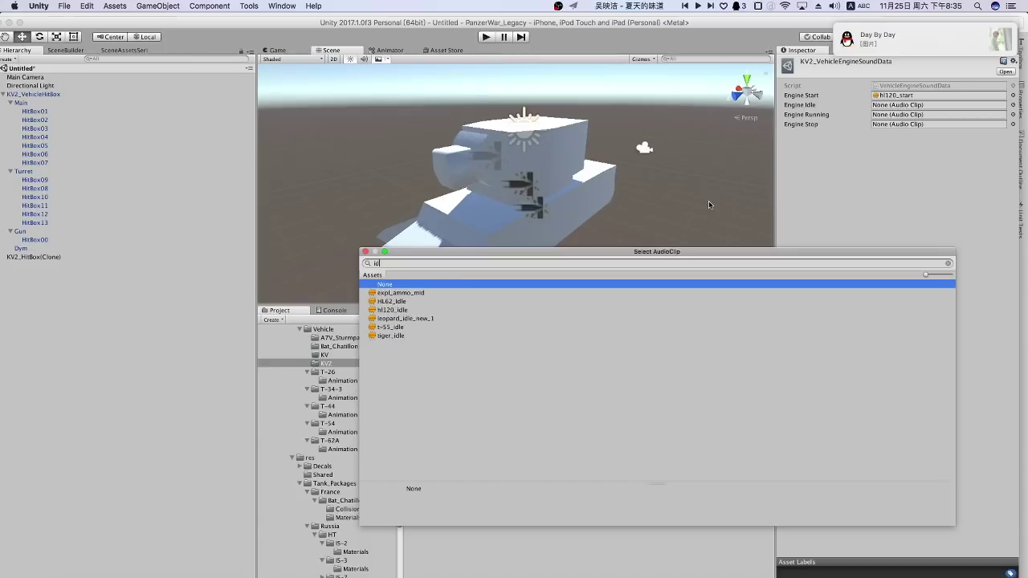
pyautogui.doubleClick(400, 301)
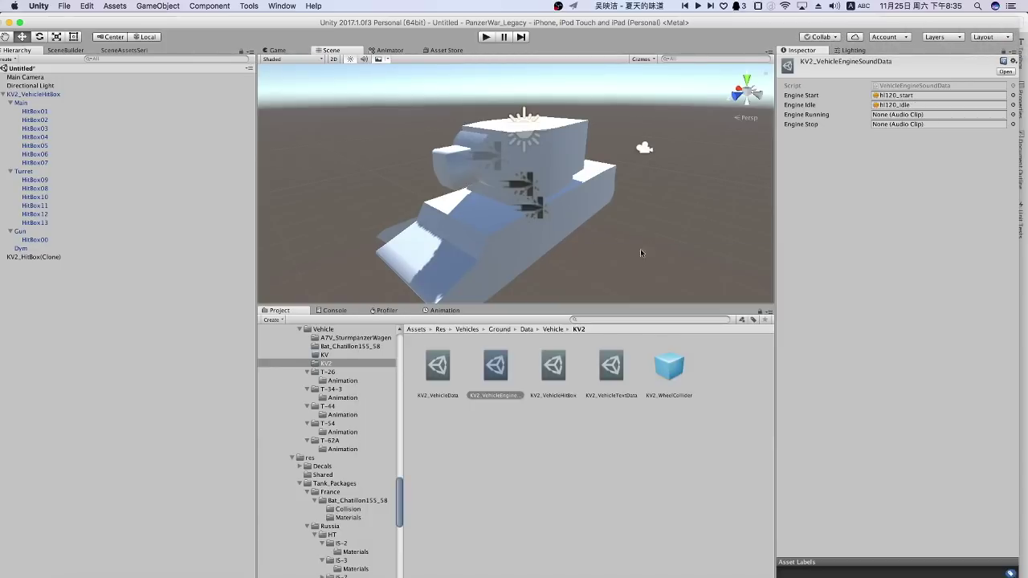
pyautogui.click(1013, 115)
pyautogui.write('r')
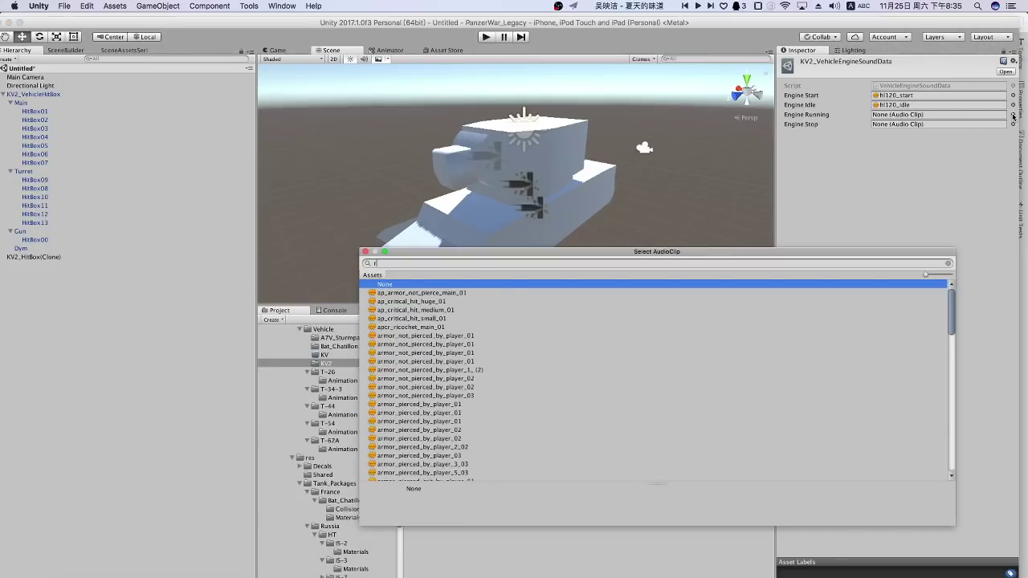
pyautogui.write('un')
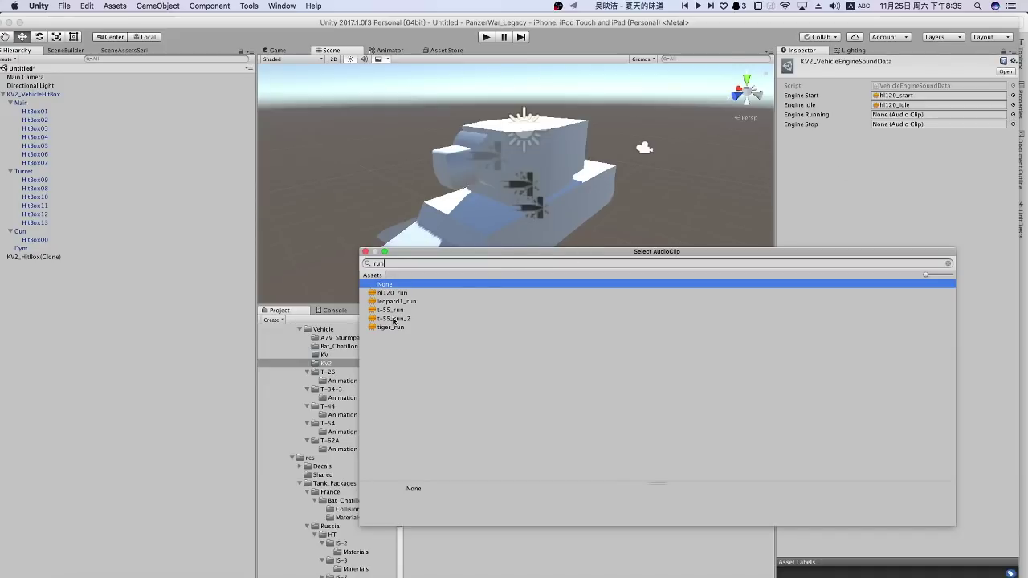
pyautogui.doubleClick(401, 292)
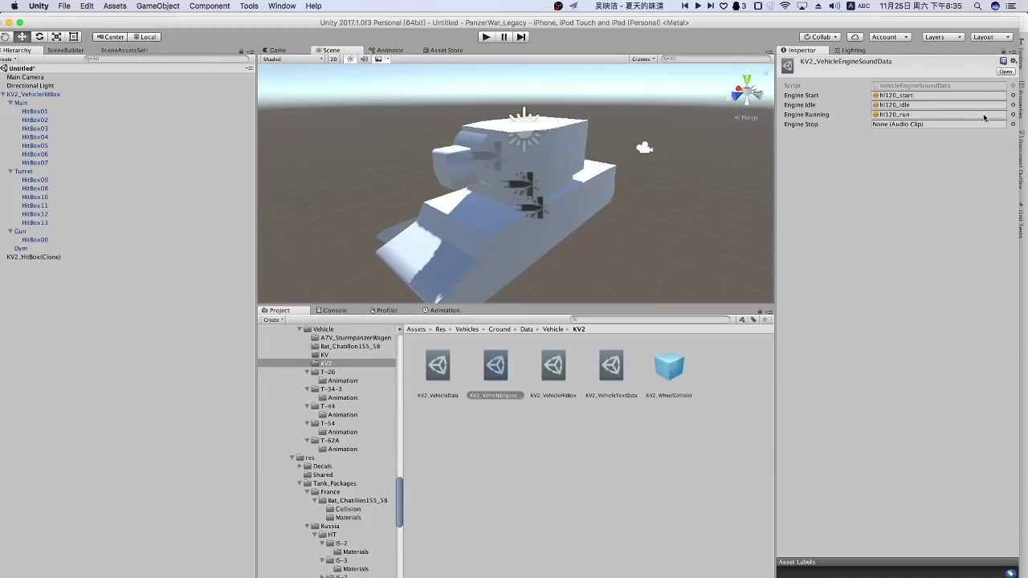
pyautogui.click(439, 375)
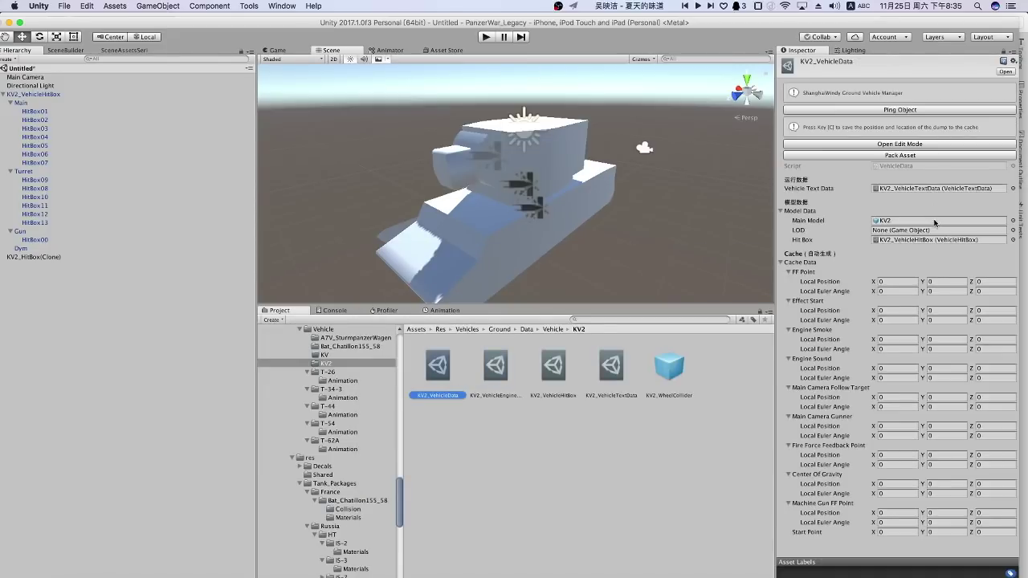
# Load the KV2 in edit mode and save EffectStart at the gun-barrel tip.
pyautogui.click(901, 145)
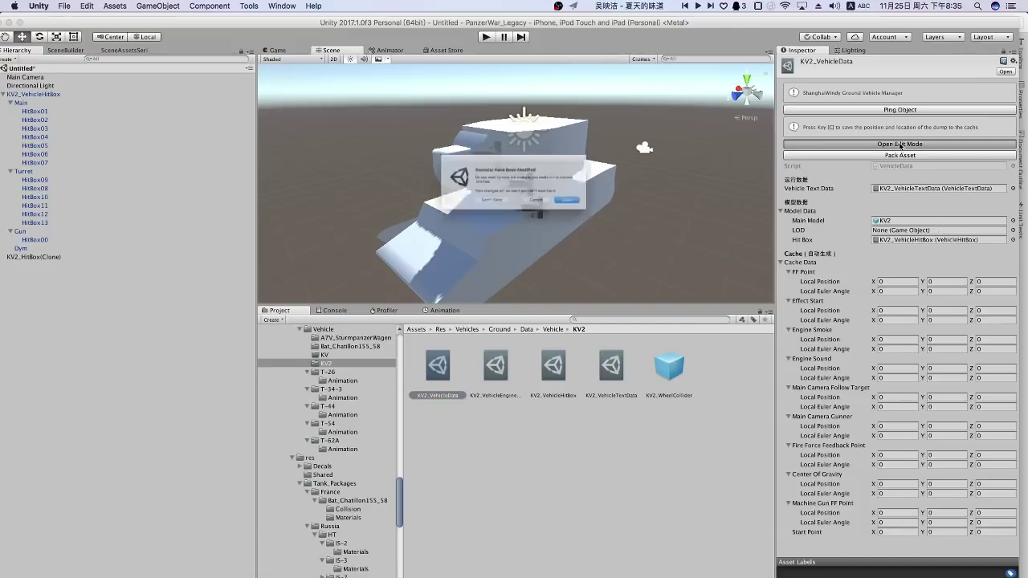
pyautogui.click(472, 213)
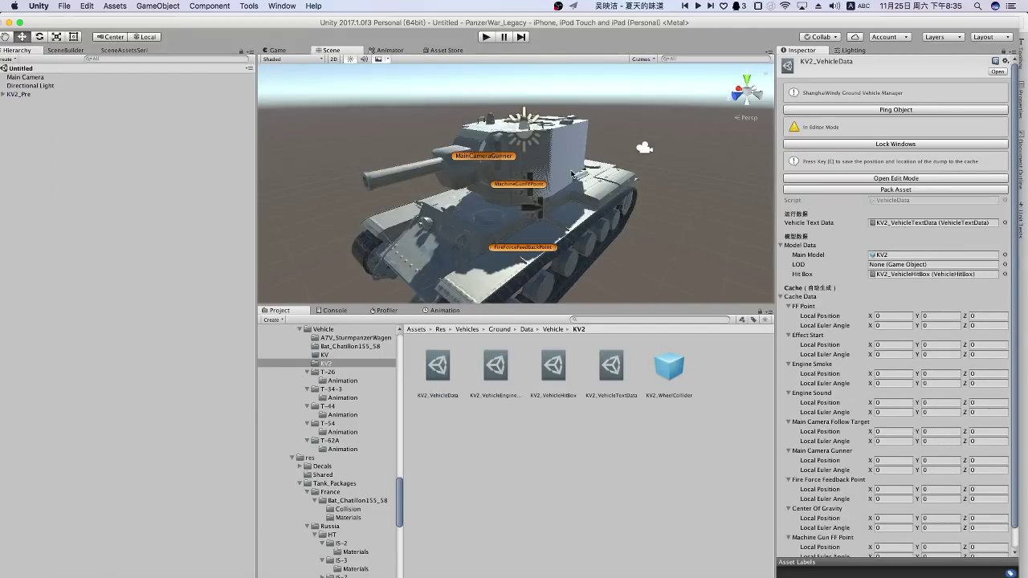
pyautogui.moveTo(558, 177)
pyautogui.keyDown('alt'); pyautogui.mouseDown()
pyautogui.moveTo(407, 200)
pyautogui.moveTo(450, 173)
pyautogui.mouseUp(); pyautogui.keyUp('alt')
pyautogui.click(471, 154)
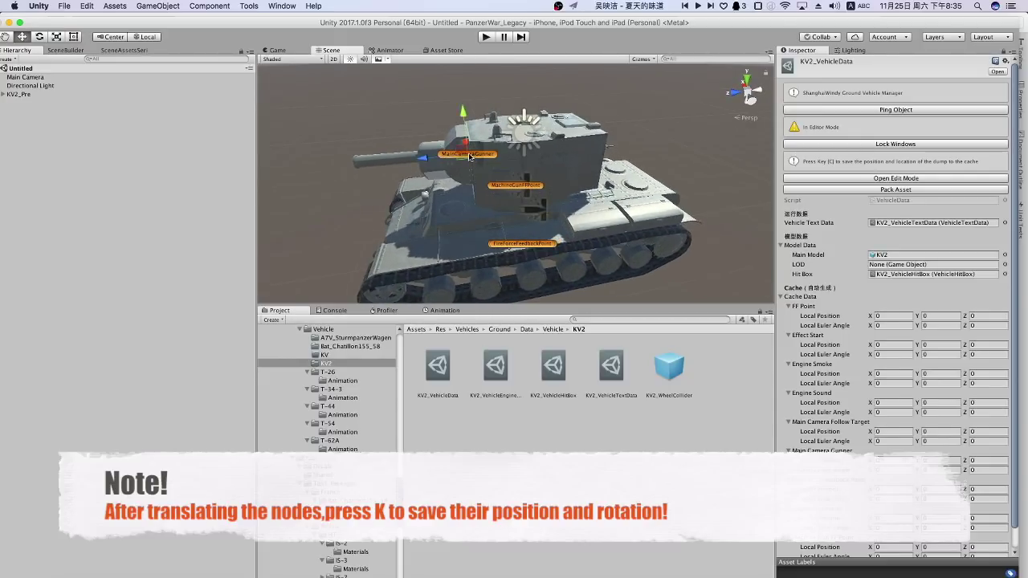
pyautogui.scroll(-5, 498, 158)
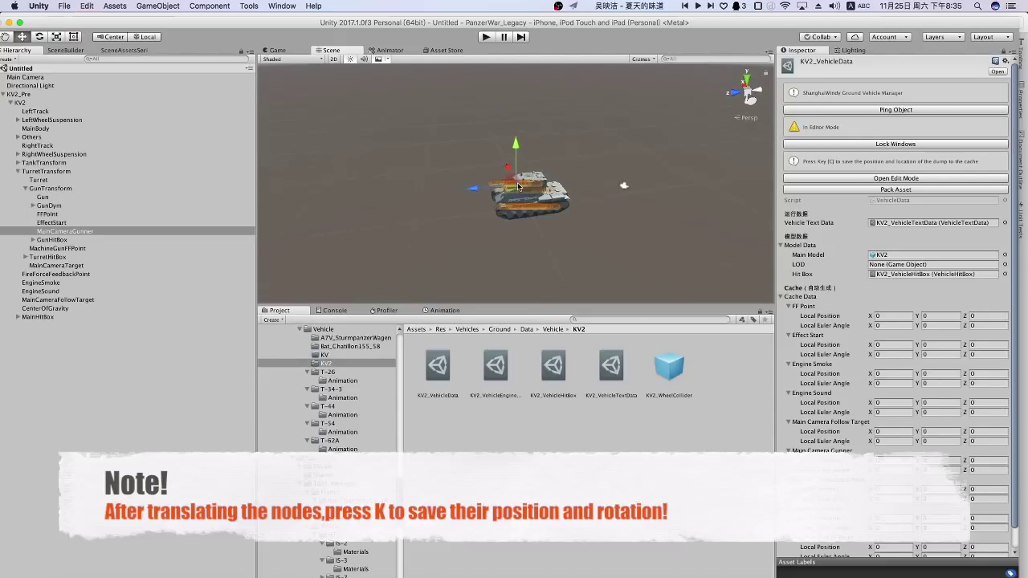
pyautogui.doubleClick(199, 223)
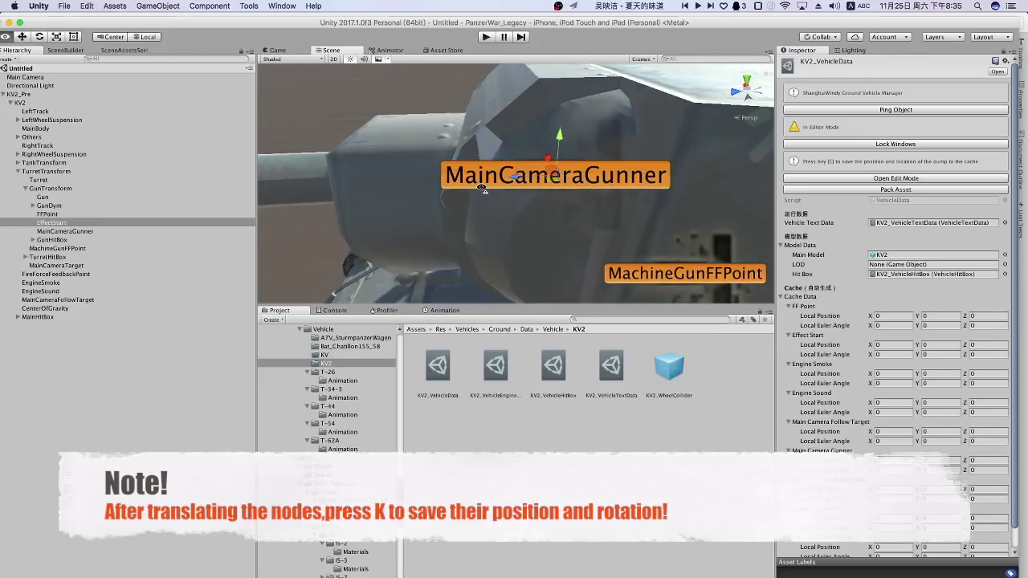
pyautogui.scroll(-5, 484, 190)
pyautogui.moveTo(530, 164)
pyautogui.mouseDown()
pyautogui.moveTo(347, 180)
pyautogui.moveTo(426, 162)
pyautogui.mouseUp()
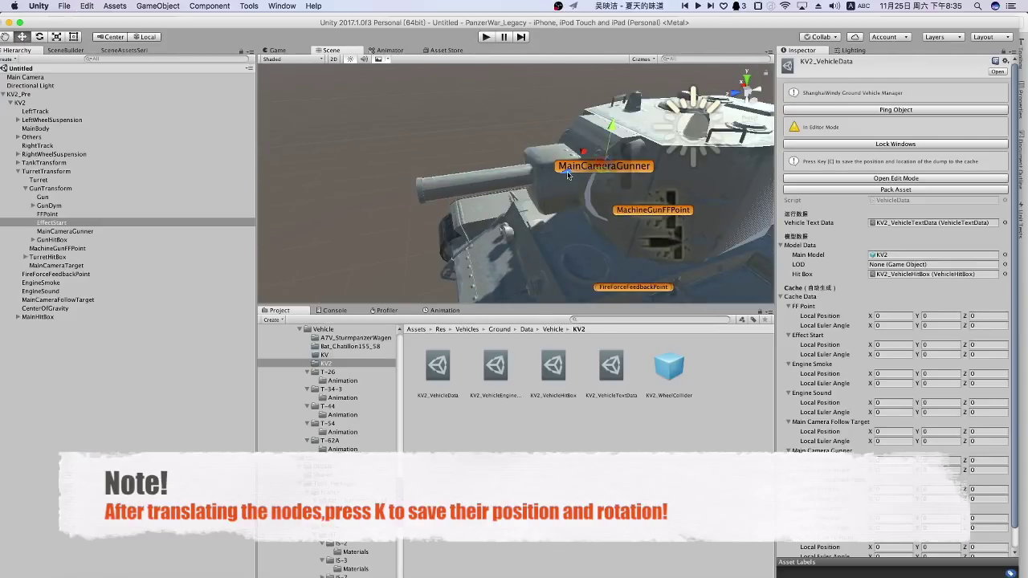
pyautogui.moveTo(567, 175); pyautogui.dragTo(402, 197)
pyautogui.press('k')
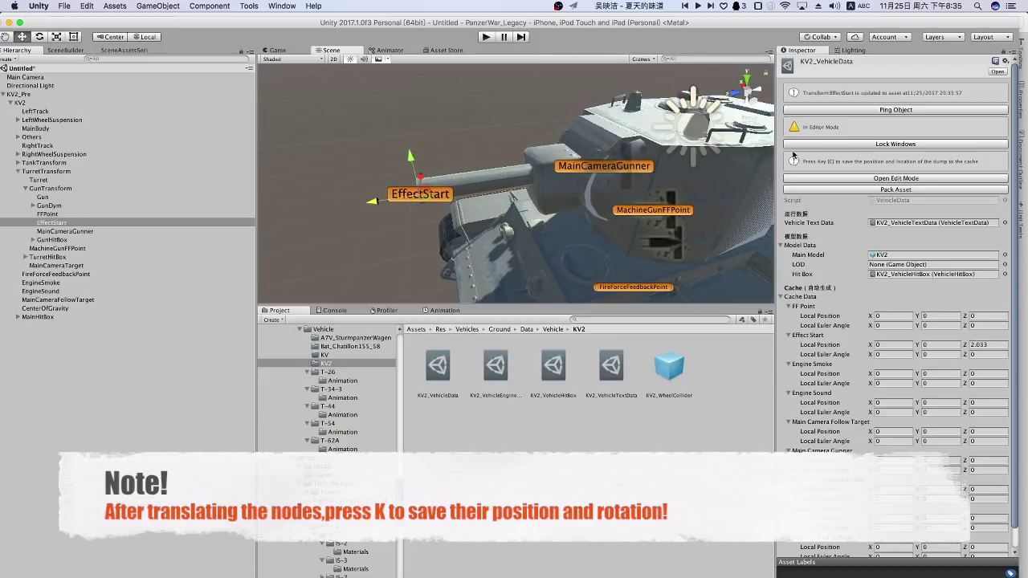
# Raise FireForceFeedbackPoint from the hull onto the turret.
pyautogui.scroll(-5, 760, 165)
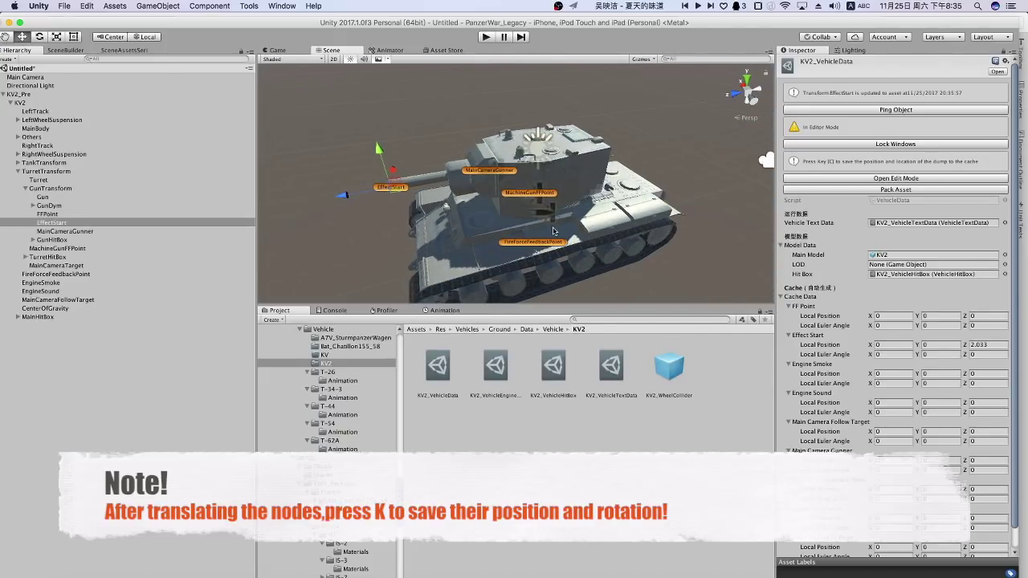
pyautogui.keyDown('alt'); pyautogui.moveTo(767, 159); pyautogui.dragTo(743, 124); pyautogui.keyUp('alt')
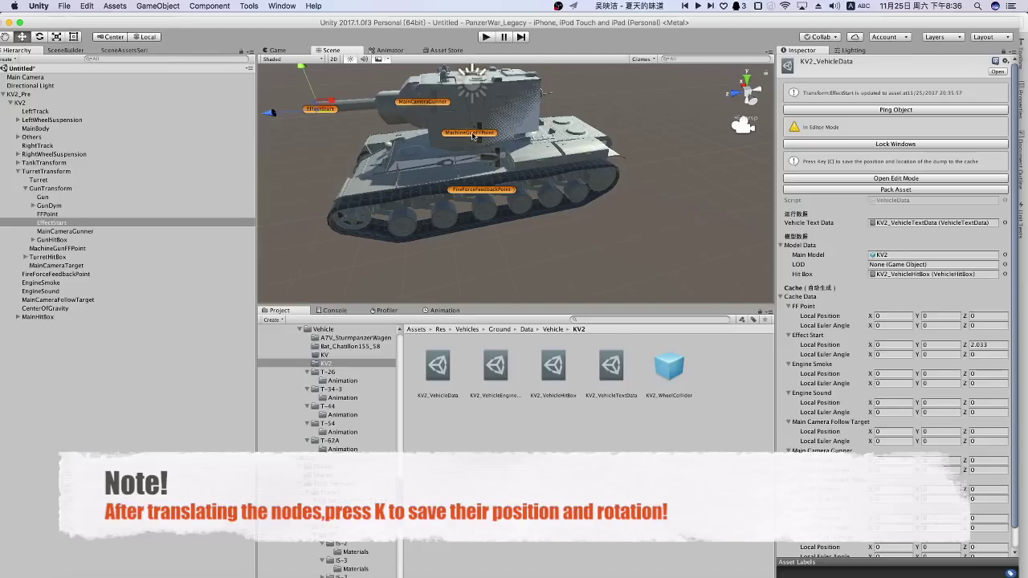
pyautogui.click(472, 190)
pyautogui.moveTo(480, 165); pyautogui.dragTo(473, 95)
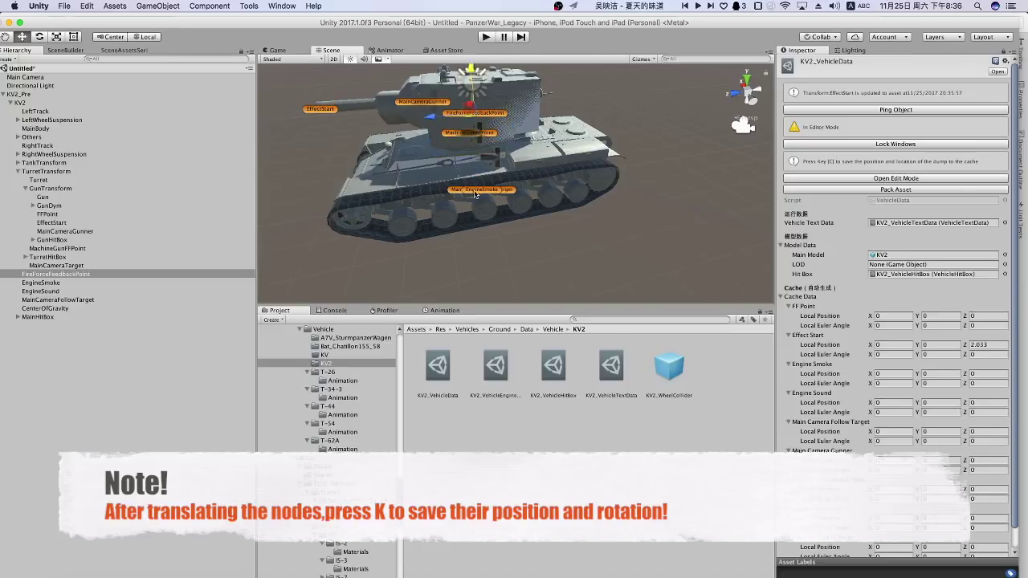
# Save FireForceFeedbackPoint's turret position, then select and frame the EngineSmoke point.
pyautogui.press('k')
pyautogui.click(480, 189)
pyautogui.keyDown('alt'); pyautogui.moveTo(477, 180); pyautogui.dragTo(490, 181); pyautogui.keyUp('alt')
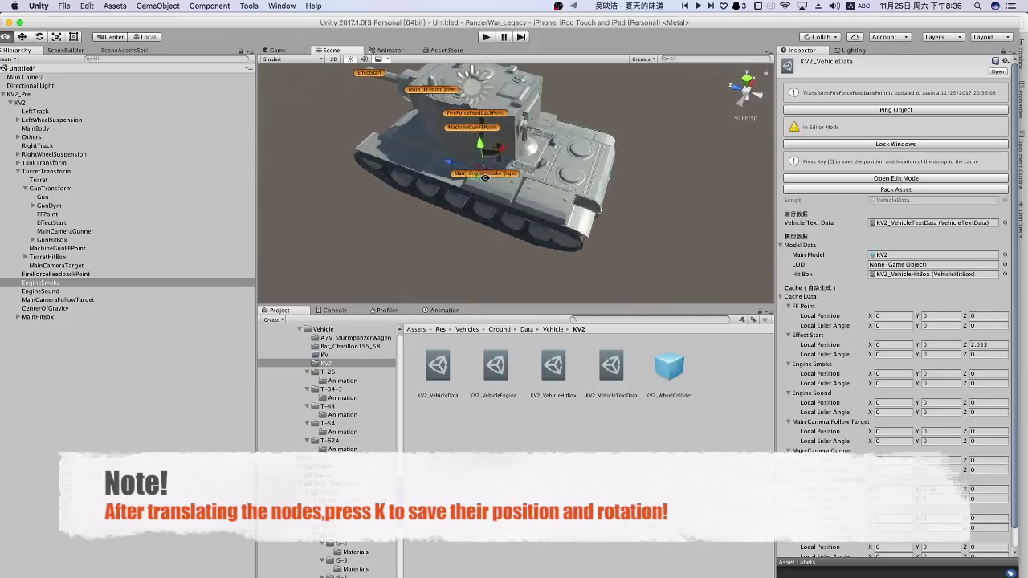
pyautogui.press('f')
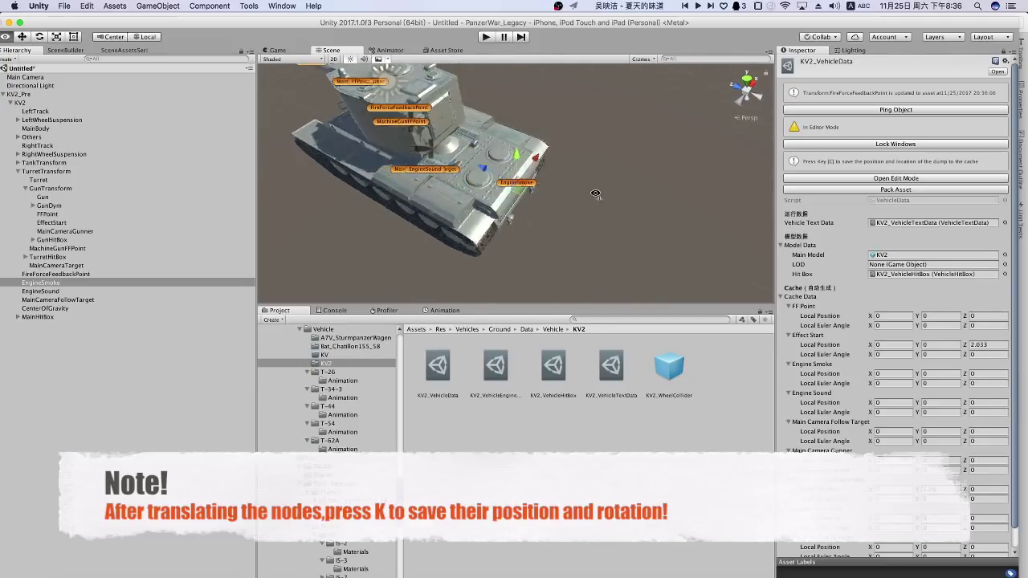
pyautogui.keyDown('alt'); pyautogui.moveTo(540, 182); pyautogui.dragTo(522, 242); pyautogui.keyUp('alt')
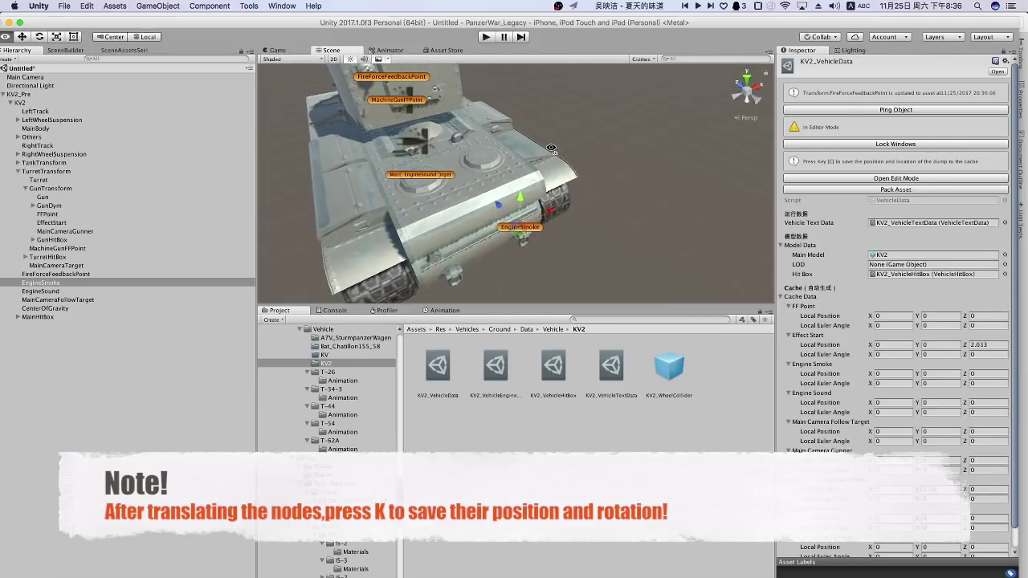
pyautogui.press('e')
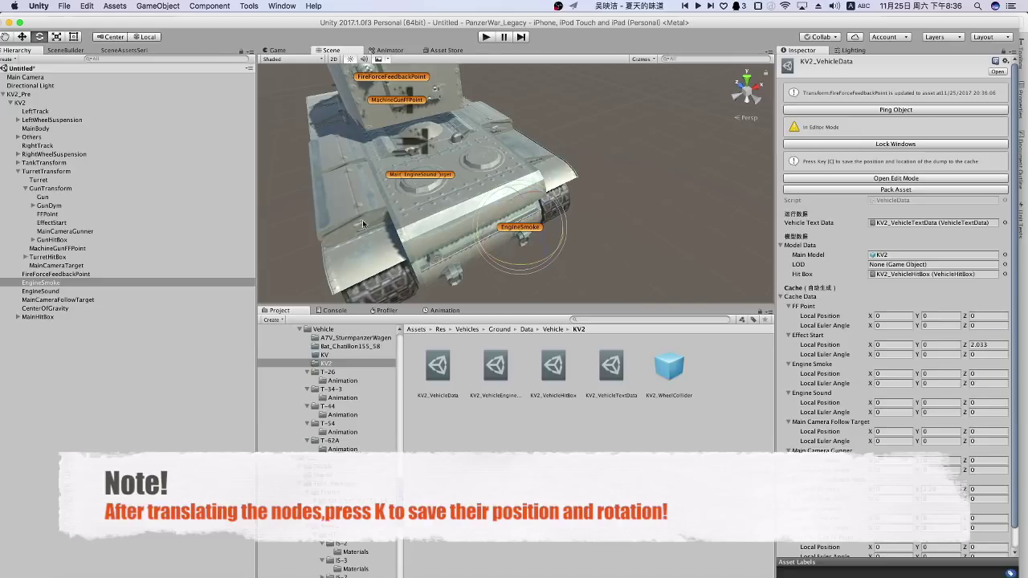
pyautogui.press('w')
# Place EngineSmoke on the rear engine deck using top and side views, and save it.
pyautogui.moveTo(526, 236); pyautogui.dragTo(469, 156)
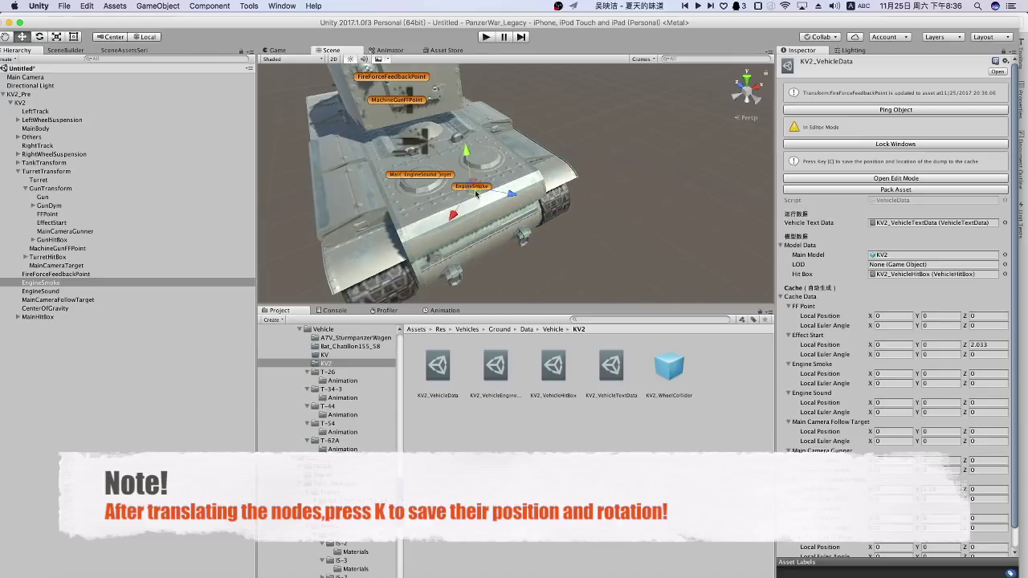
pyautogui.scroll(5, 463, 125)
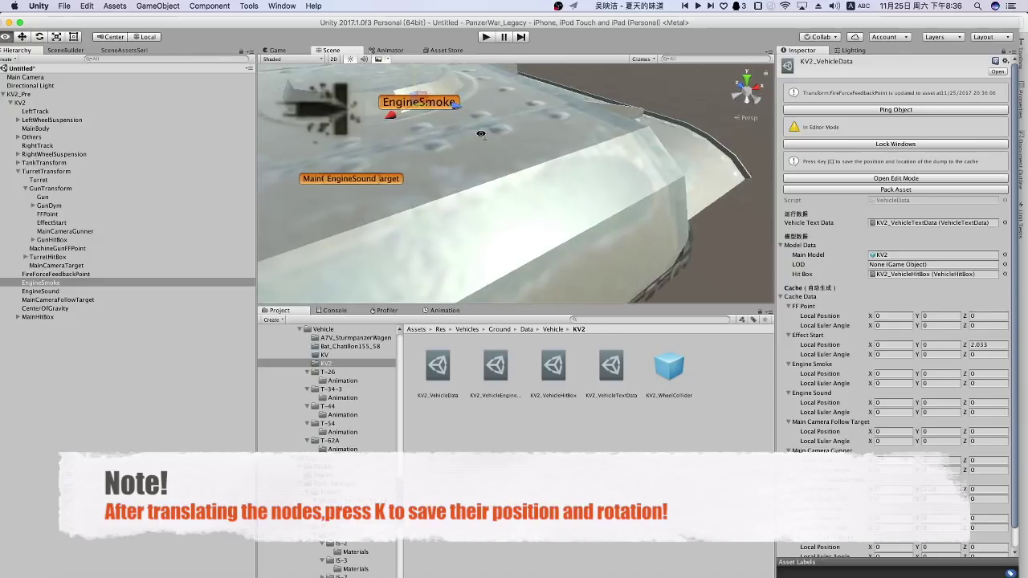
pyautogui.click(751, 81)
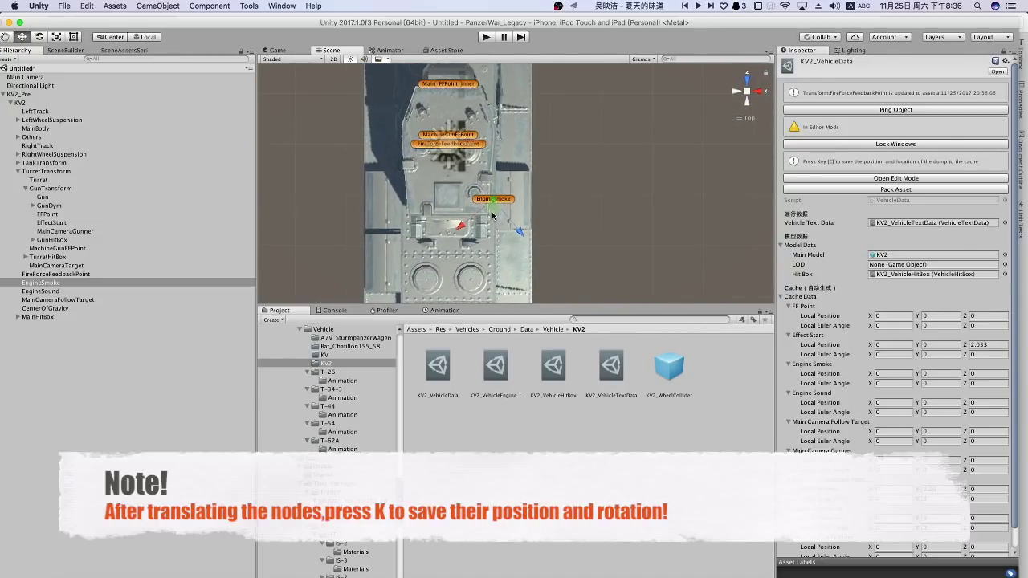
pyautogui.moveTo(492, 215); pyautogui.dragTo(479, 254)
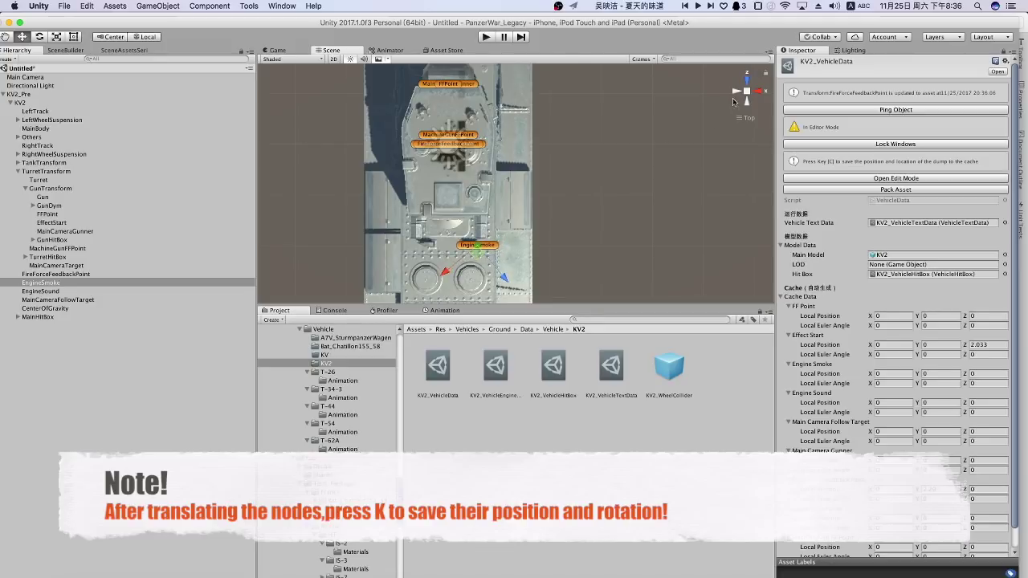
pyautogui.click(733, 95)
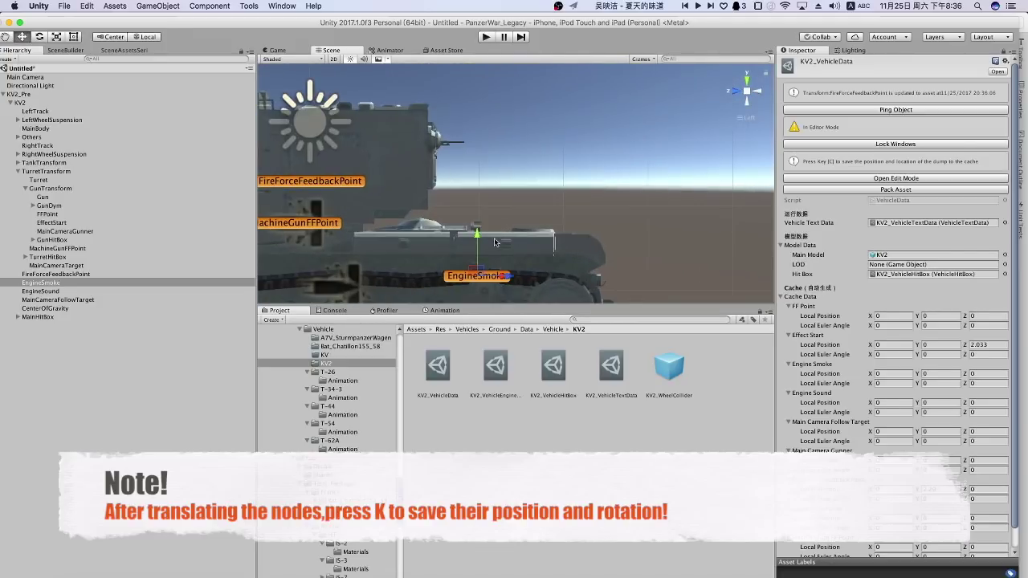
pyautogui.moveTo(479, 245); pyautogui.dragTo(473, 192)
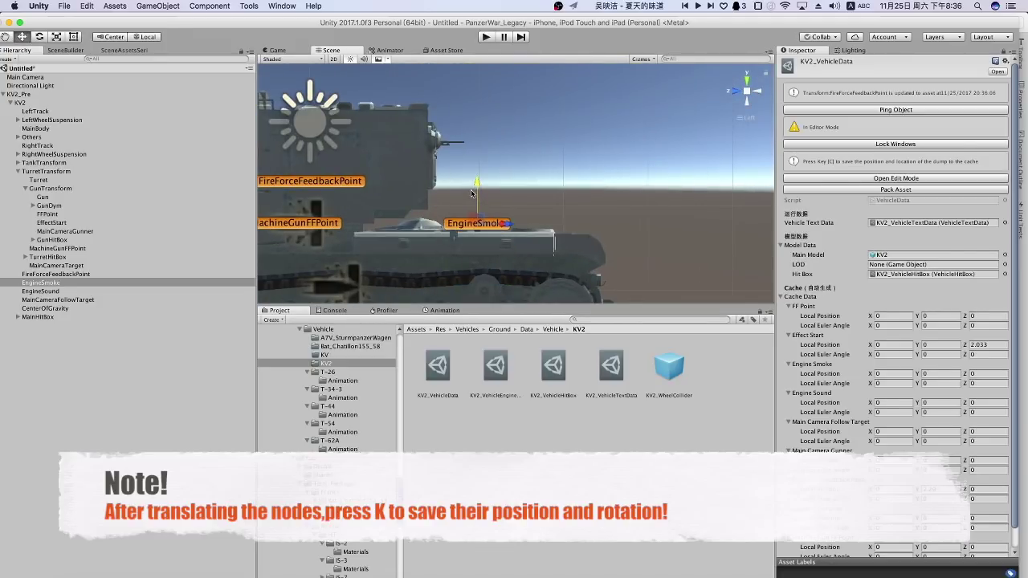
pyautogui.press('k')
# Return to a perspective view and select the EngineSound point.
pyautogui.click(745, 117)
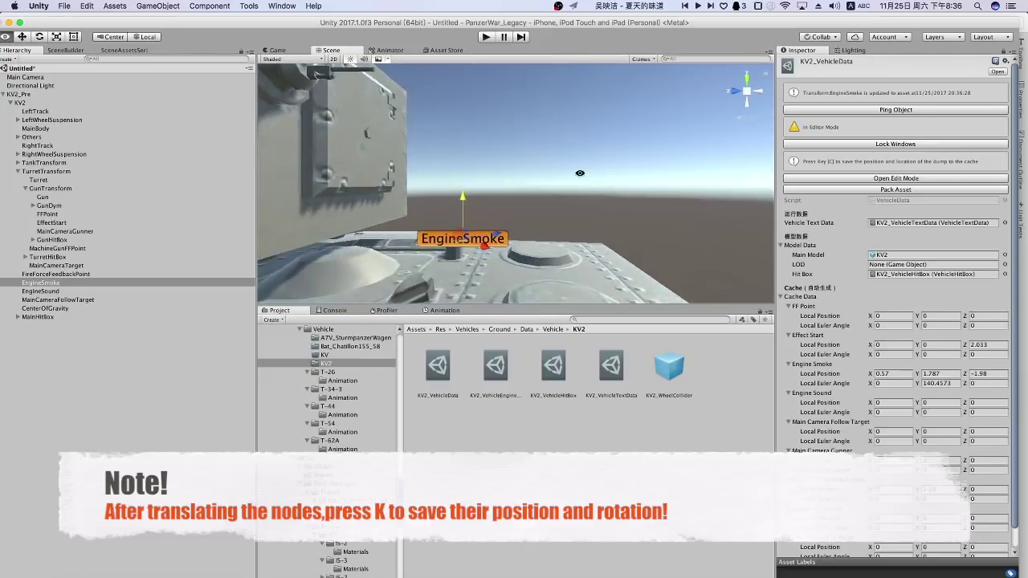
pyautogui.keyDown('alt'); pyautogui.moveTo(683, 160); pyautogui.dragTo(542, 252); pyautogui.keyUp('alt')
pyautogui.click(541, 251)
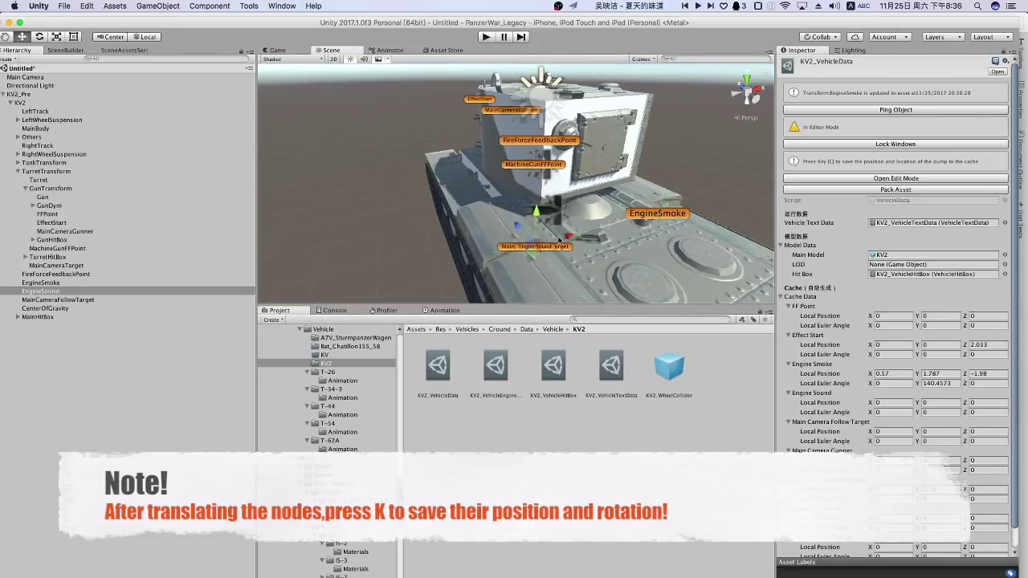
pyautogui.scroll(-3, 534, 245)
pyautogui.scroll(-2, 530, 241)
pyautogui.moveTo(518, 235)
pyautogui.keyDown('alt'); pyautogui.mouseDown()
pyautogui.moveTo(545, 219)
pyautogui.moveTo(543, 202)
pyautogui.moveTo(495, 80)
pyautogui.mouseUp(); pyautogui.keyUp('alt')
# Save EngineSound's position and the raised MainCameraFollowTarget position.
pyautogui.press('k')
pyautogui.click(490, 234)
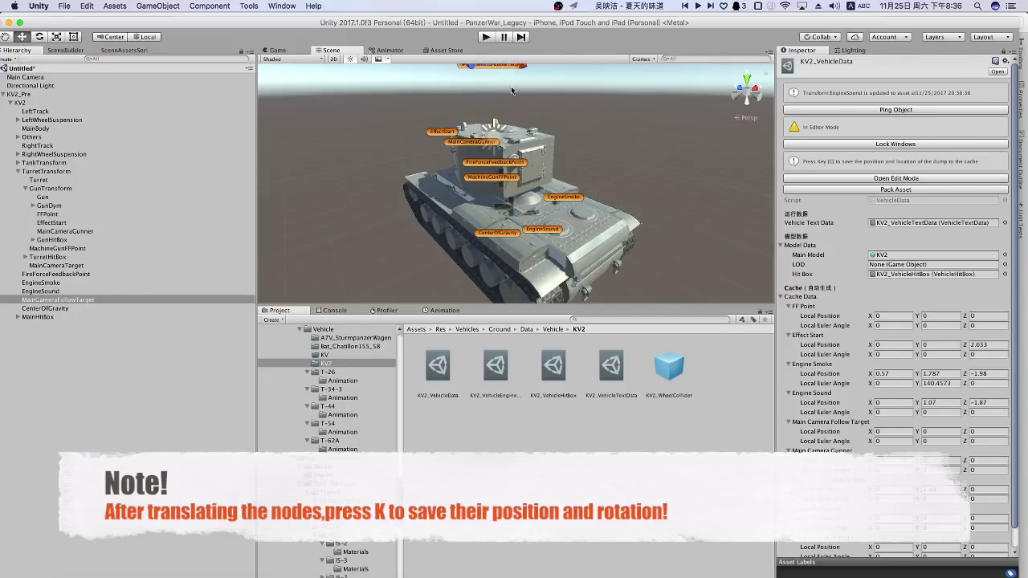
pyautogui.press('k')
pyautogui.click(504, 180)
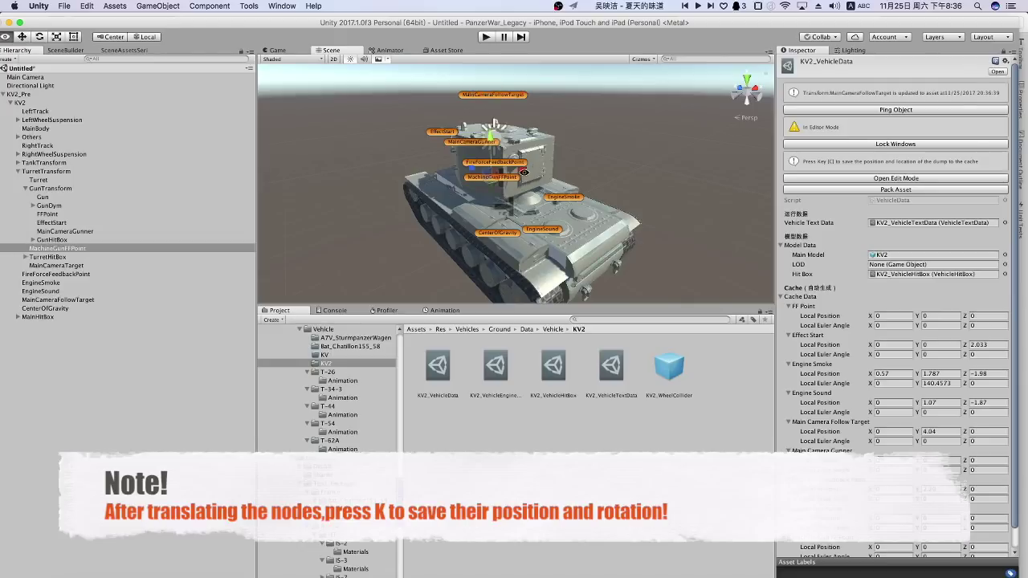
# Raise the CenterOfGravity point higher in the hull and save it.
pyautogui.moveTo(503, 180)
pyautogui.keyDown('alt'); pyautogui.mouseDown()
pyautogui.moveTo(464, 170)
pyautogui.moveTo(456, 239)
pyautogui.mouseUp(); pyautogui.keyUp('alt')
pyautogui.click(423, 255)
pyautogui.moveTo(395, 255)
pyautogui.mouseDown()
pyautogui.moveTo(387, 215)
pyautogui.moveTo(398, 190)
pyautogui.mouseUp()
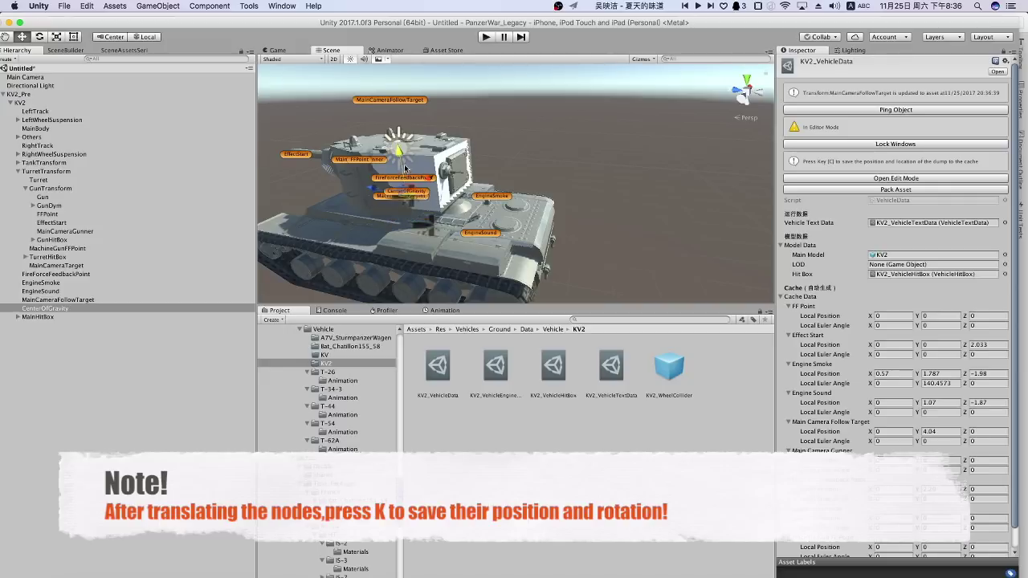
pyautogui.press('k')
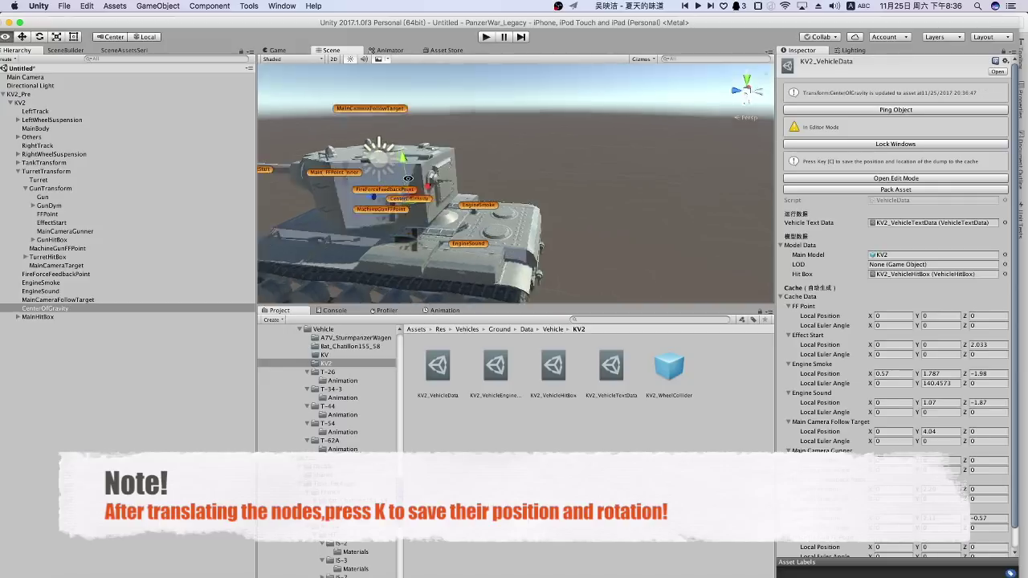
# Raise FireForceFeedbackPoint higher on the turret and save it.
pyautogui.keyDown('alt'); pyautogui.moveTo(397, 190); pyautogui.dragTo(733, 235); pyautogui.keyUp('alt')
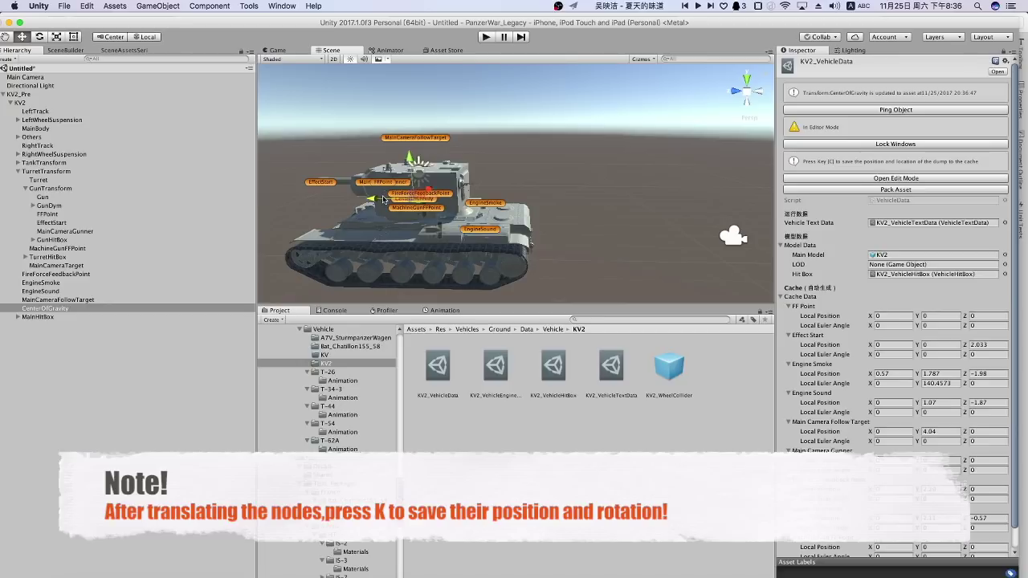
pyautogui.click(438, 193)
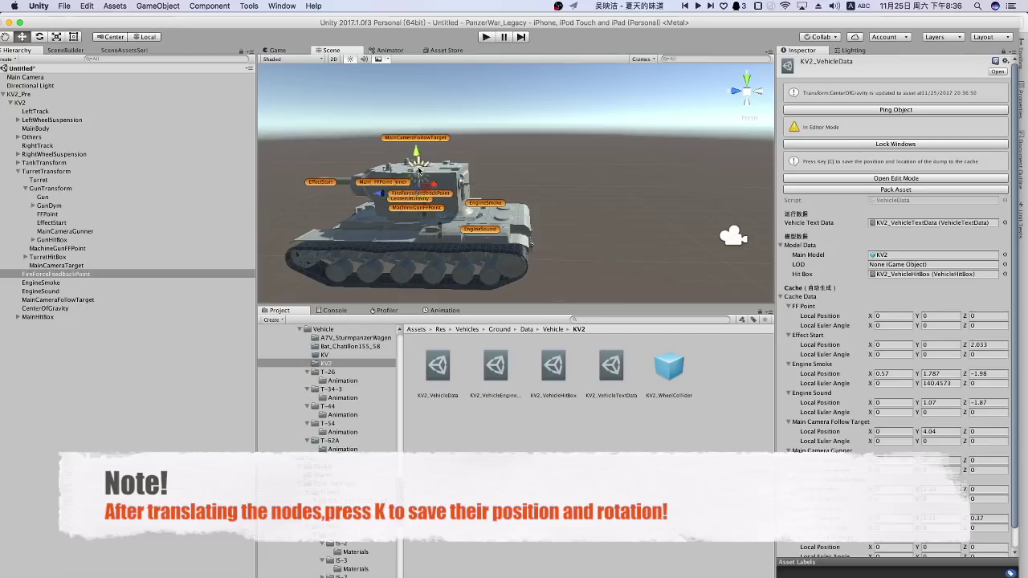
pyautogui.moveTo(416, 173); pyautogui.dragTo(417, 165)
pyautogui.press('k')
pyautogui.scroll(3, 363, 204)
pyautogui.scroll(-3, 362, 203)
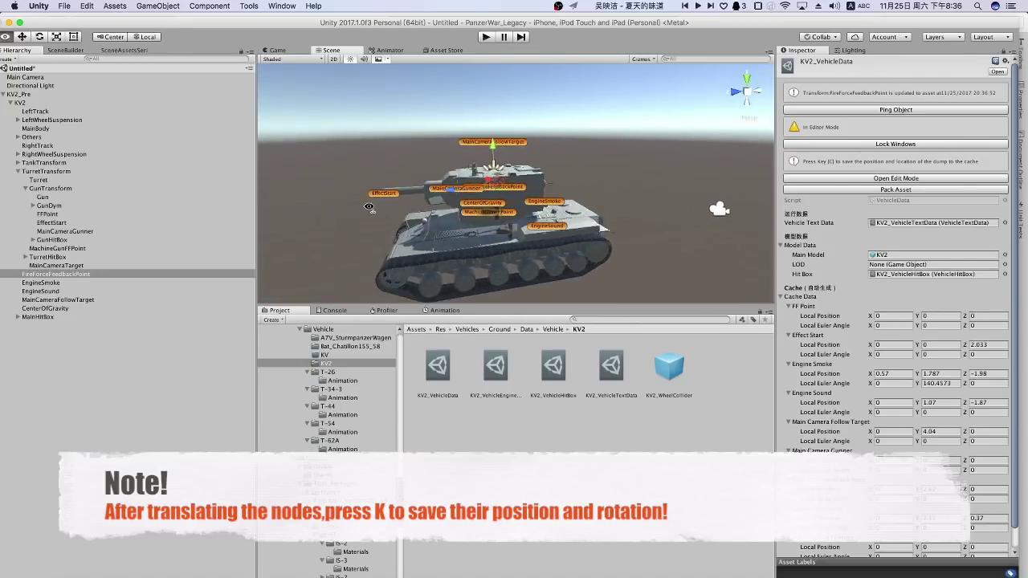
# Exit edit mode and pack the KV2 vehicle data into its asset.
pyautogui.moveTo(361, 203)
pyautogui.keyDown('alt'); pyautogui.mouseDown()
pyautogui.moveTo(427, 201)
pyautogui.moveTo(615, 156)
pyautogui.mouseUp(); pyautogui.keyUp('alt')
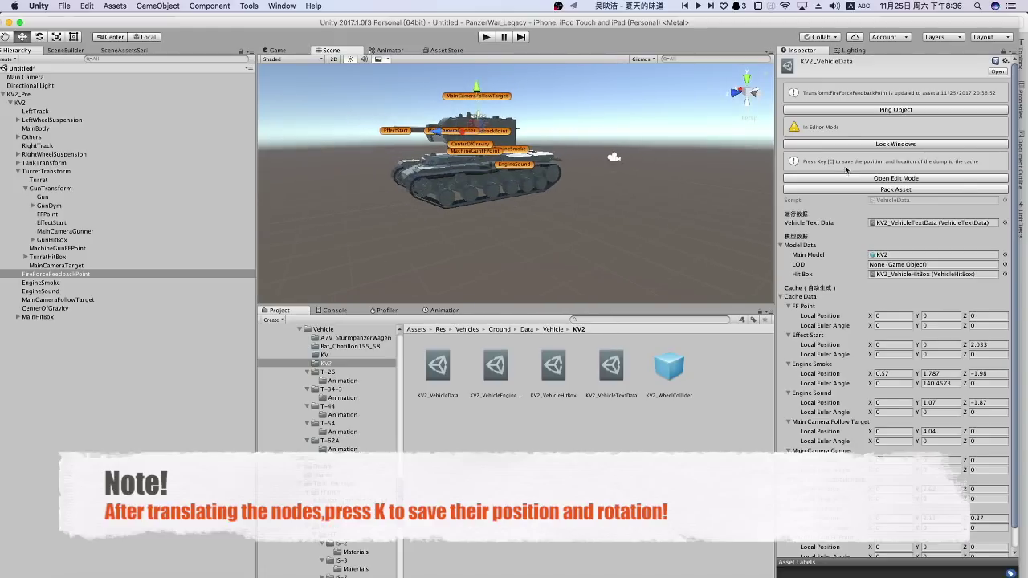
pyautogui.click(889, 178)
pyautogui.click(913, 189)
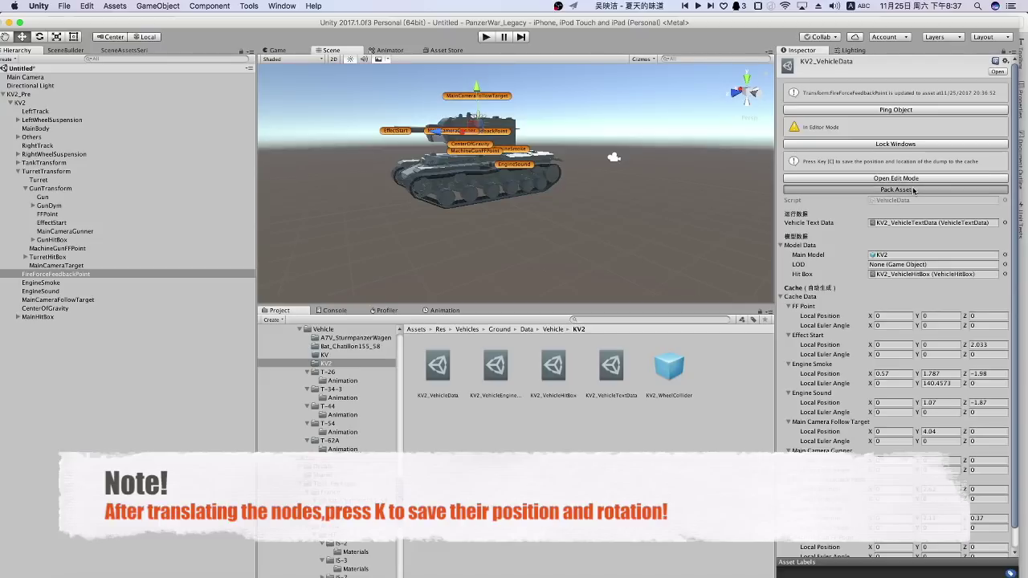
pyautogui.click(558, 6)
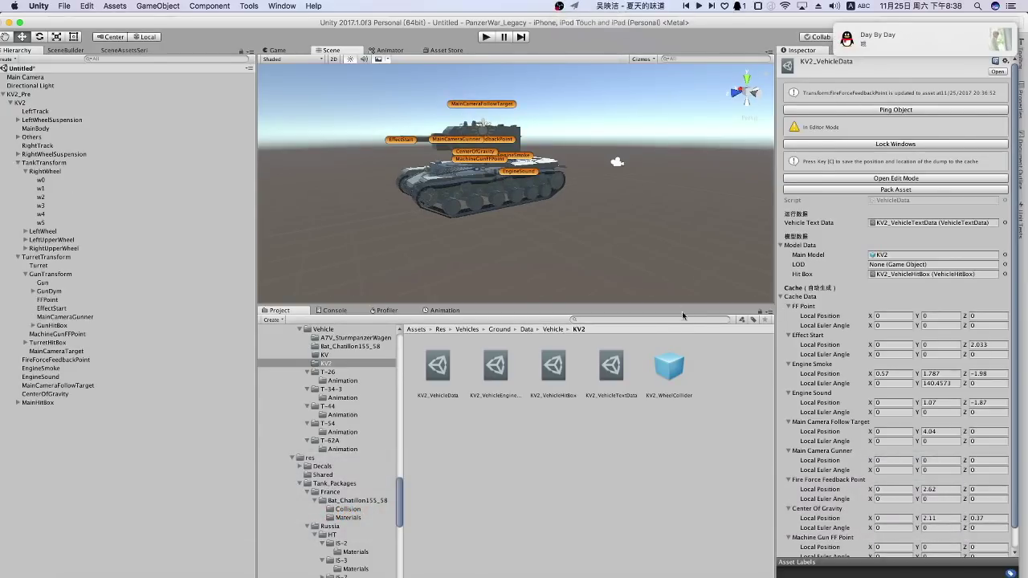
# Search assets for 'render', open the RenderVehicle scene, and choose Don't Save for the old scene.
pyautogui.click(679, 321)
pyautogui.click(878, 143)
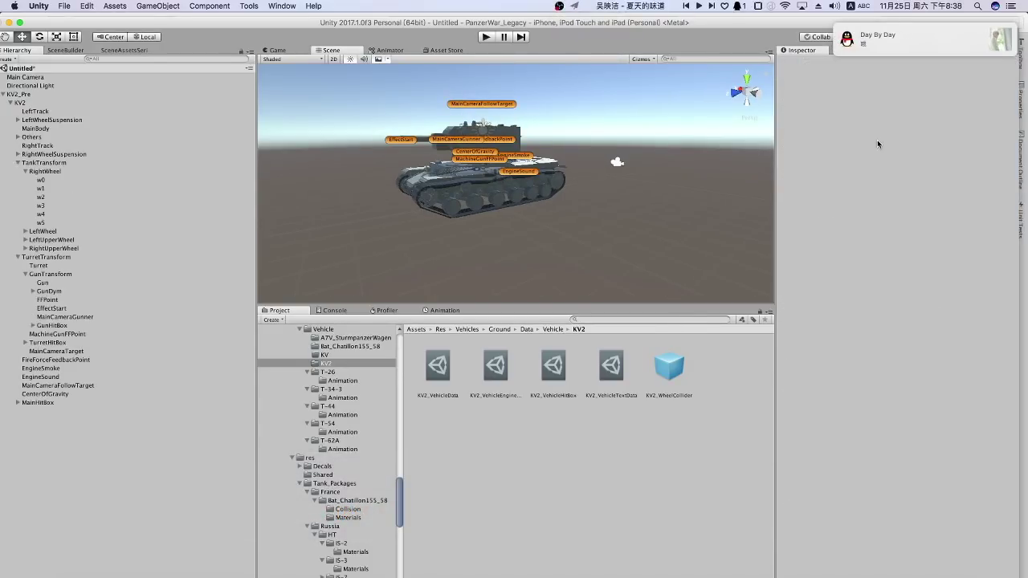
pyautogui.click(614, 321)
pyautogui.write('renderer')
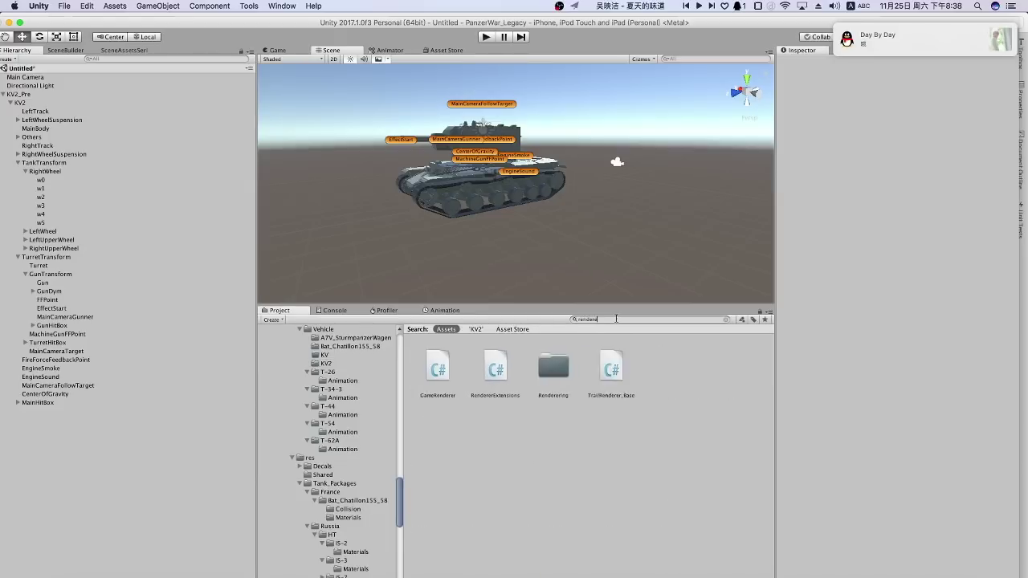
pyautogui.press('BackSpace')
pyautogui.press('BackSpace')
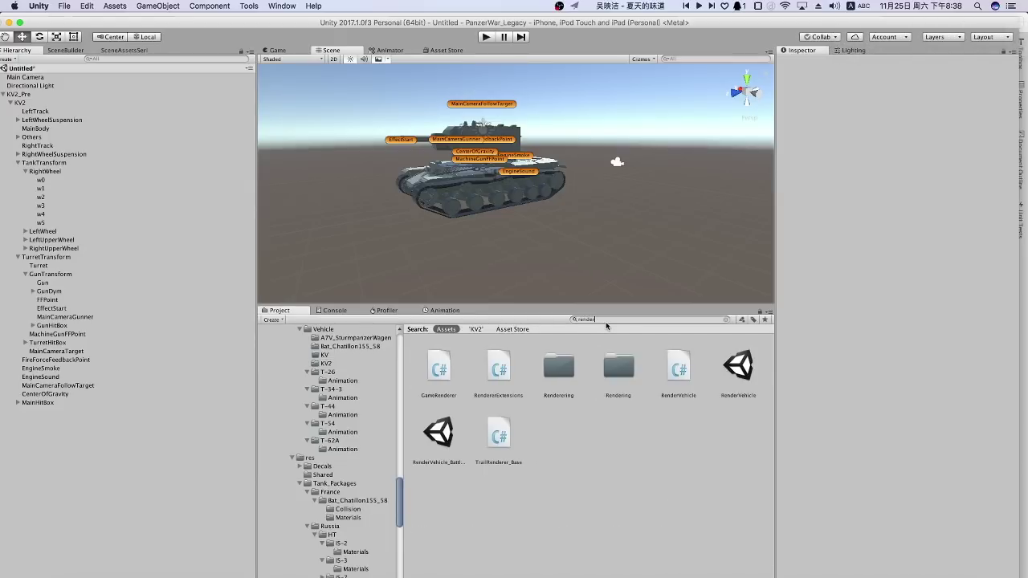
pyautogui.doubleClick(736, 365)
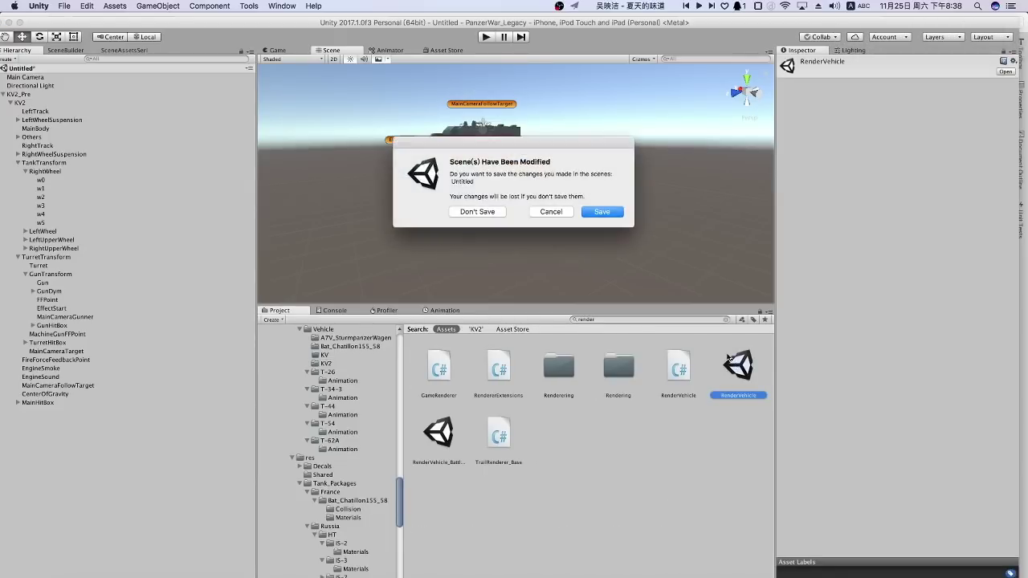
pyautogui.click(486, 213)
pyautogui.click(36, 94)
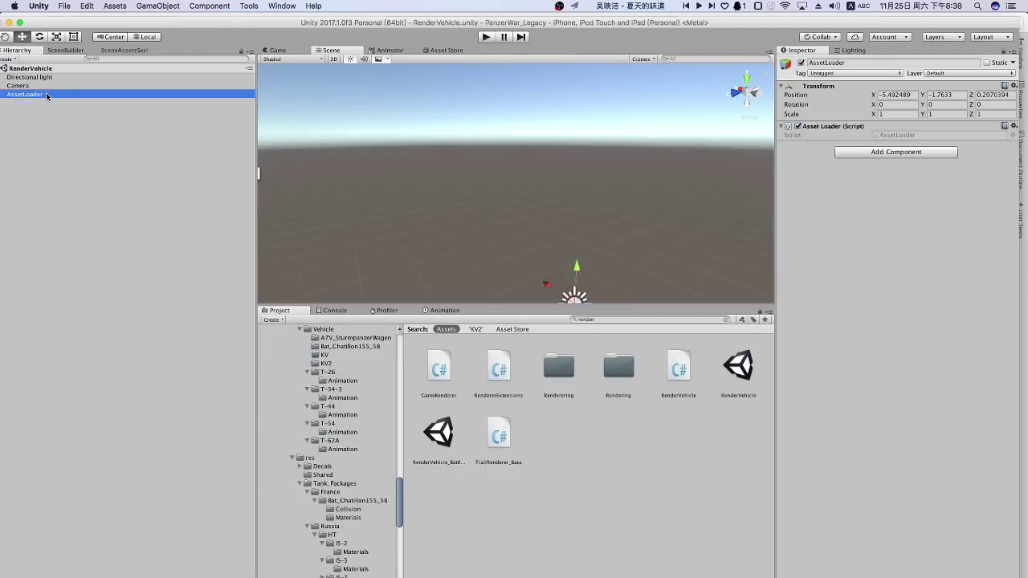
# Add the KV2 model to the scene and assign it to Render Vehicle's Element 0.
pyautogui.click(32, 85)
pyautogui.click(693, 320)
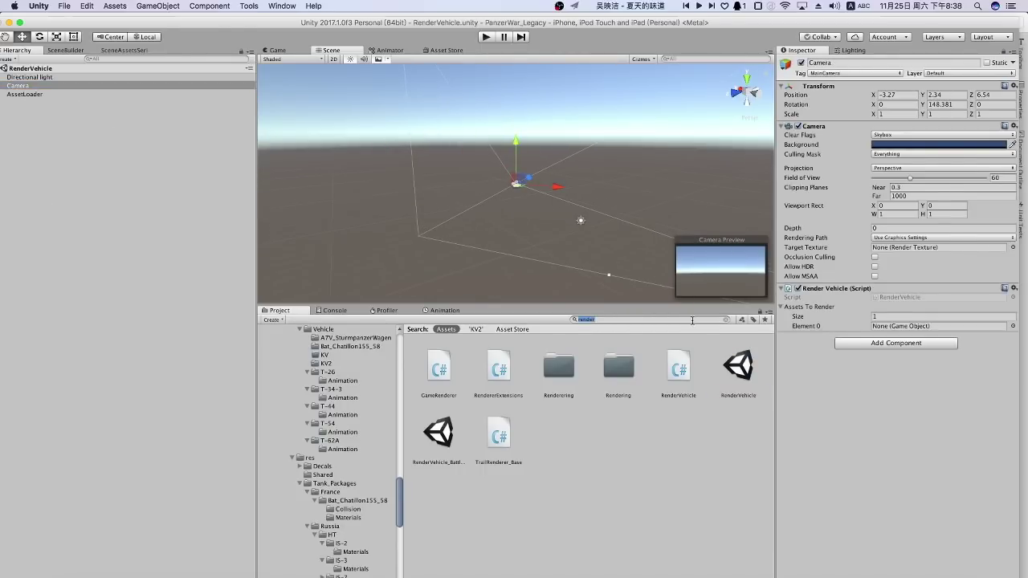
pyautogui.write('kv2')
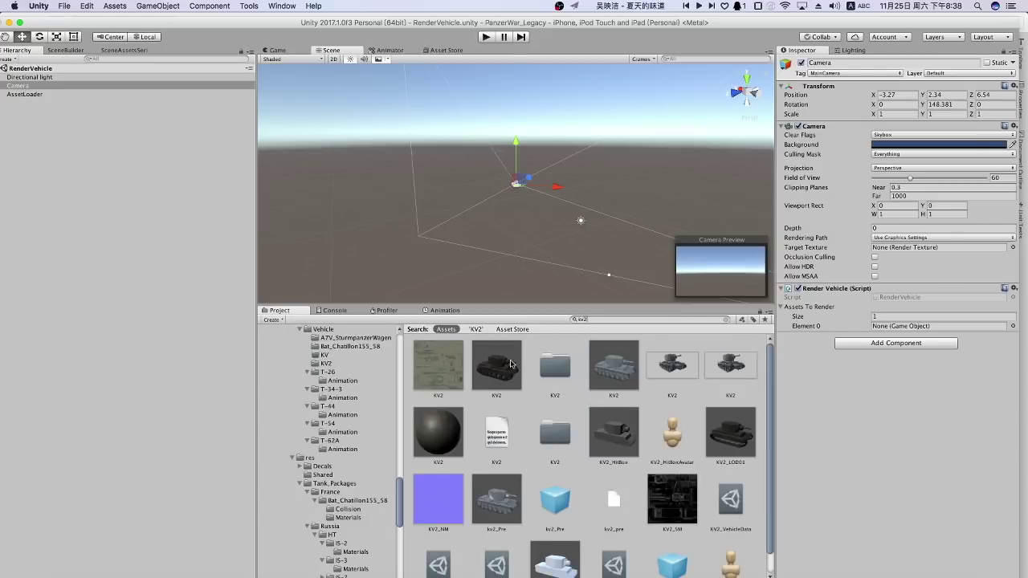
pyautogui.moveTo(510, 363); pyautogui.dragTo(132, 101)
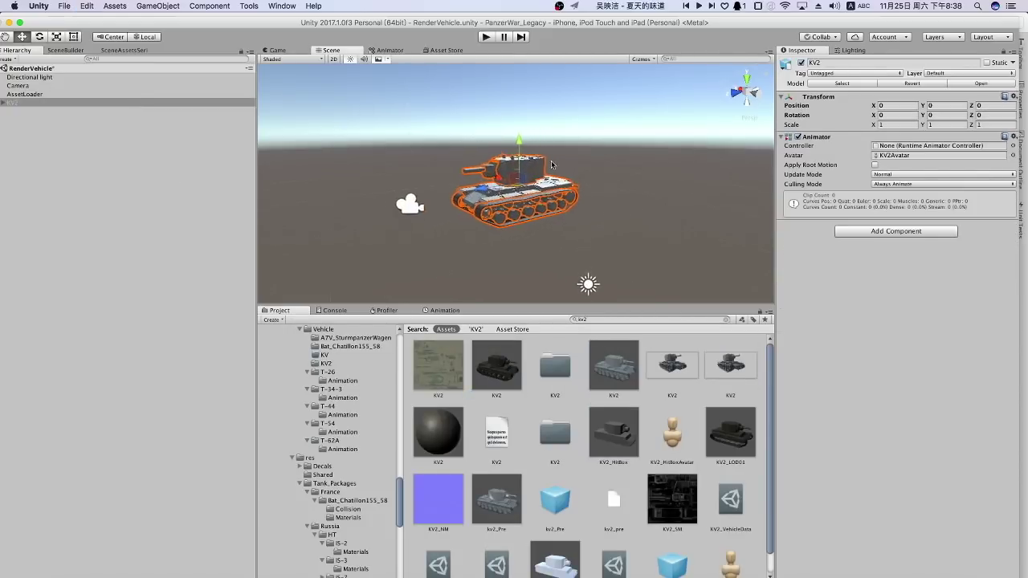
pyautogui.click(40, 86)
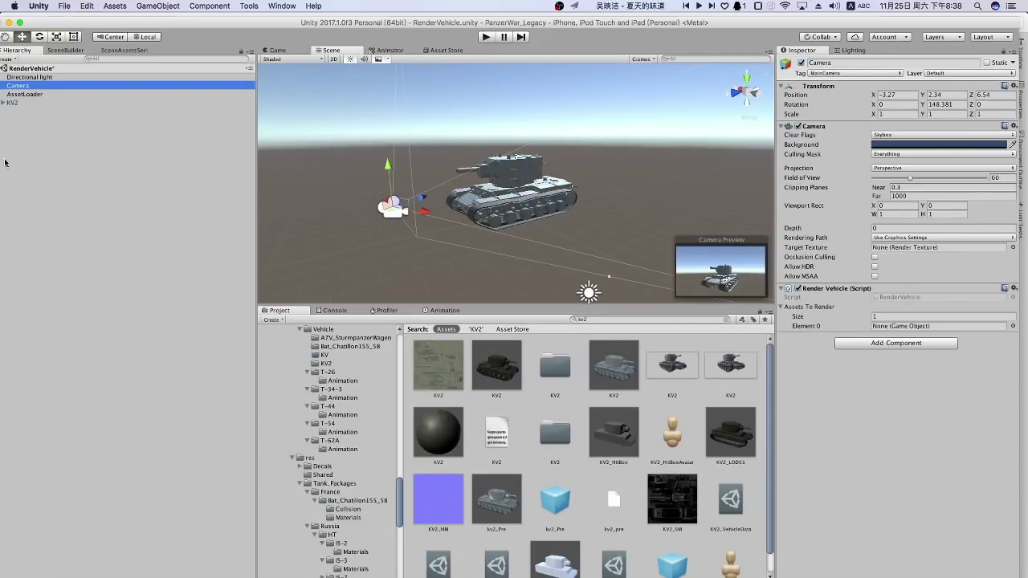
pyautogui.moveTo(20, 106); pyautogui.dragTo(901, 326)
# Render the KV2 thumbnail at Render (800x400) by running and stopping the scene.
pyautogui.click(277, 49)
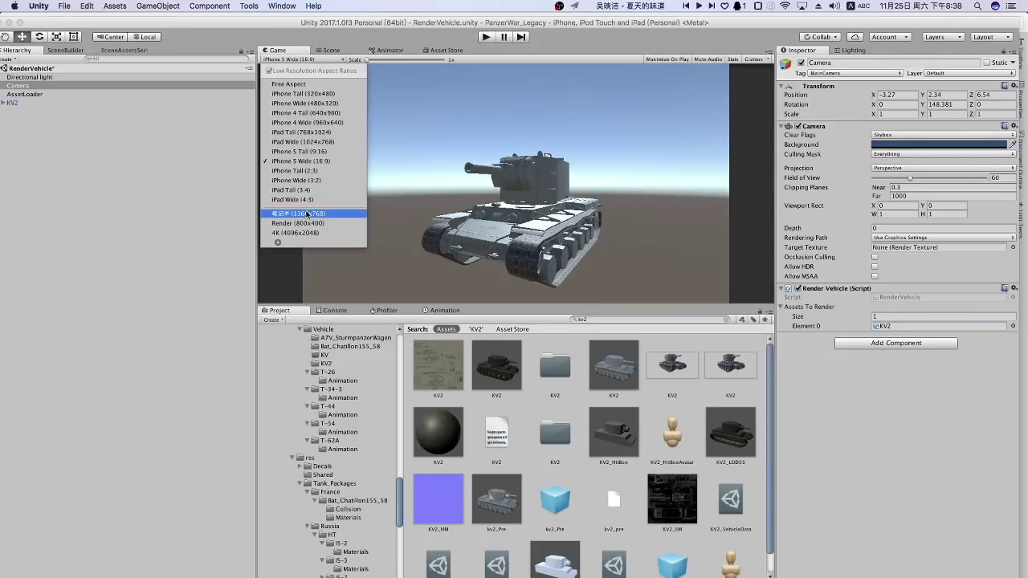
pyautogui.click(312, 225)
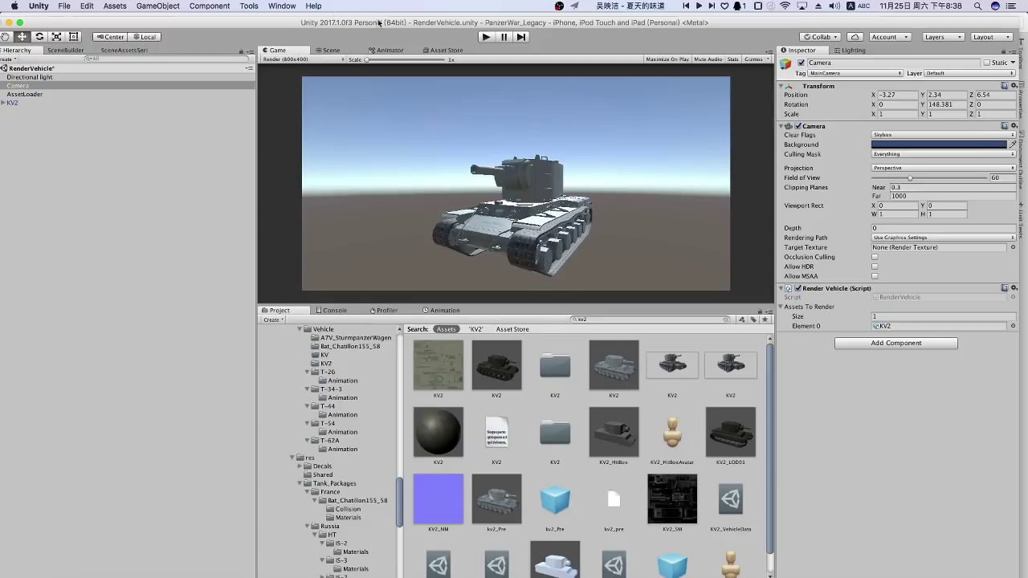
pyautogui.click(486, 37)
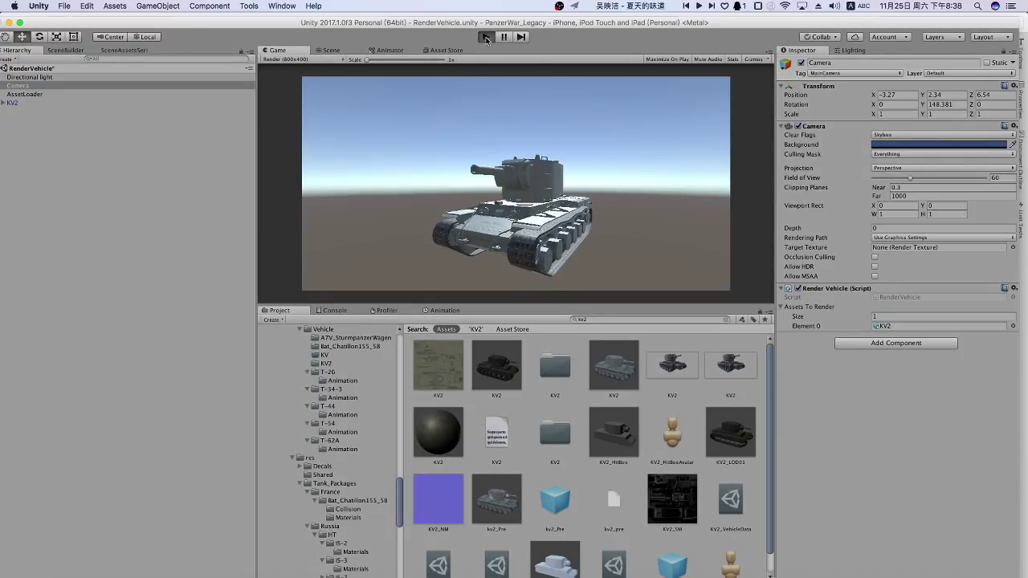
pyautogui.click(485, 37)
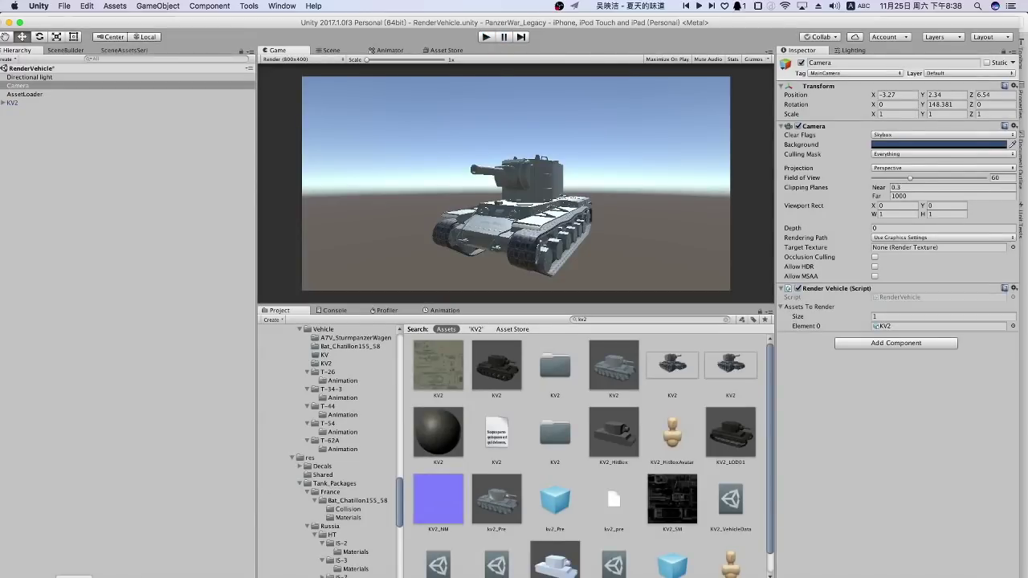
# Reveal the project's Assets folder in Finder from Unity.
pyautogui.click(74, 576)
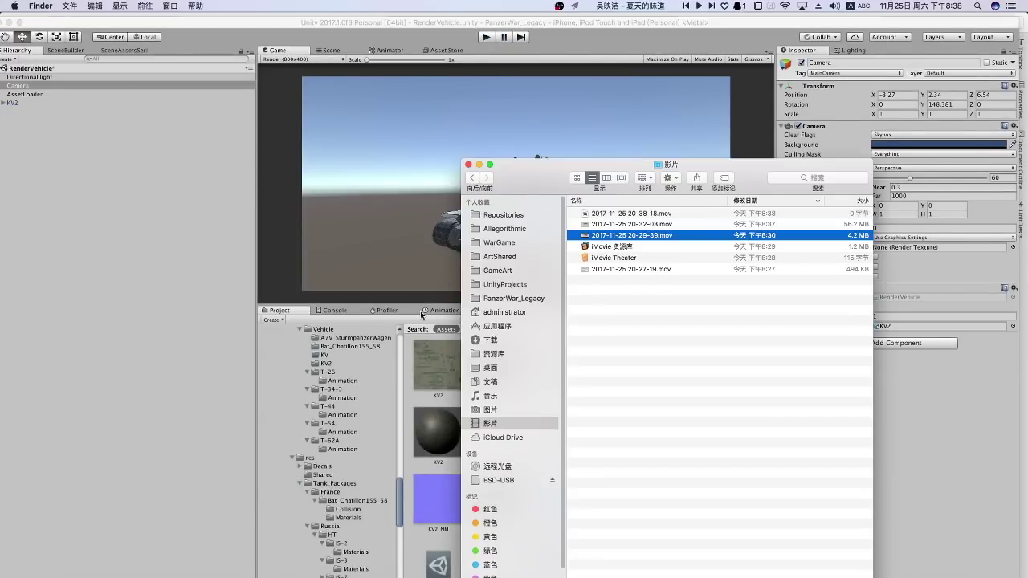
pyautogui.click(420, 311)
pyautogui.click(324, 354)
pyautogui.scroll(10, 358, 409)
pyautogui.scroll(10, 273, 374)
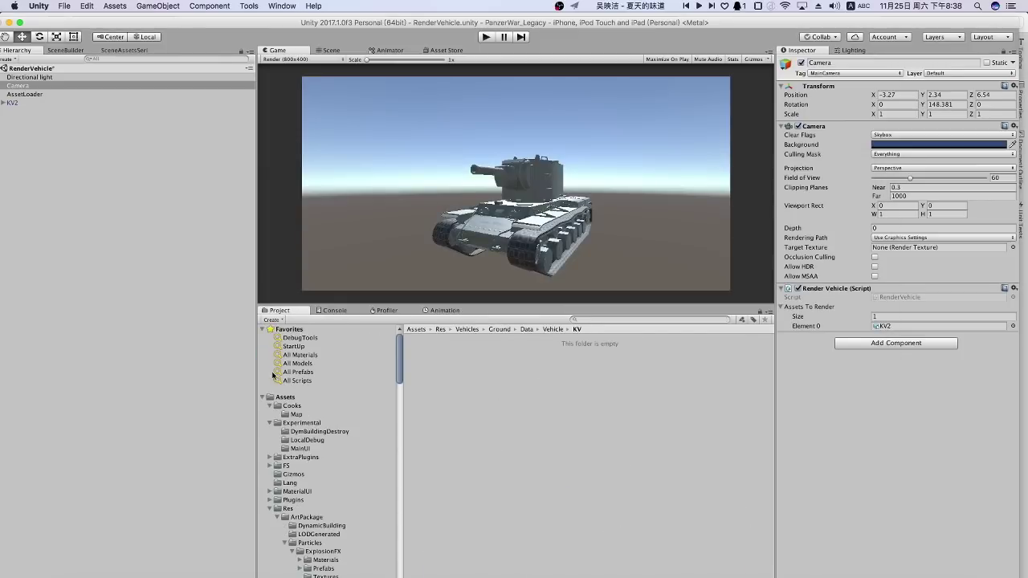
pyautogui.rightClick(281, 397)
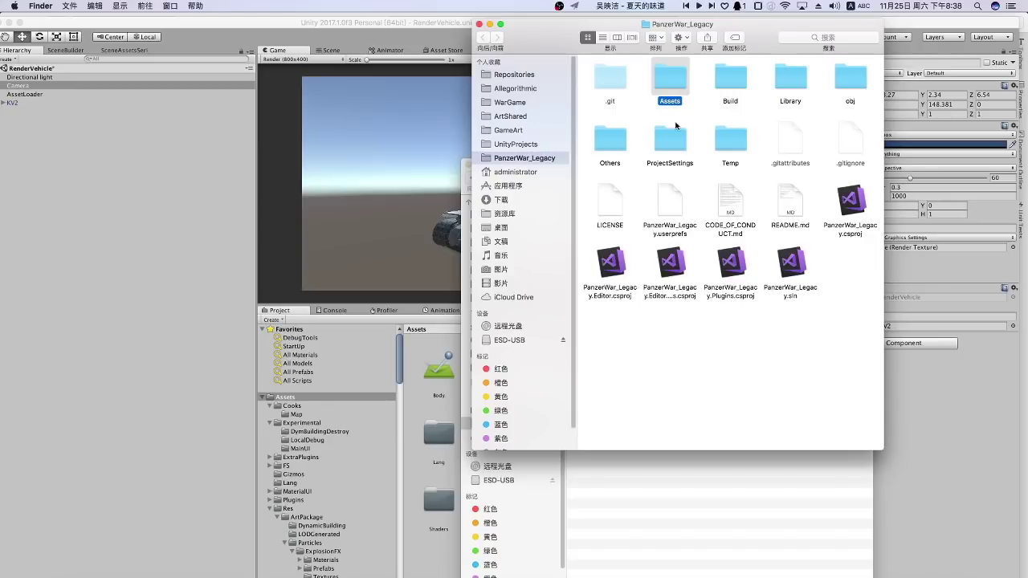
# Preview KV2.png in Others/Renderering/Common, then close the preview and 影片 window.
pyautogui.doubleClick(610, 140)
pyautogui.doubleClick(621, 86)
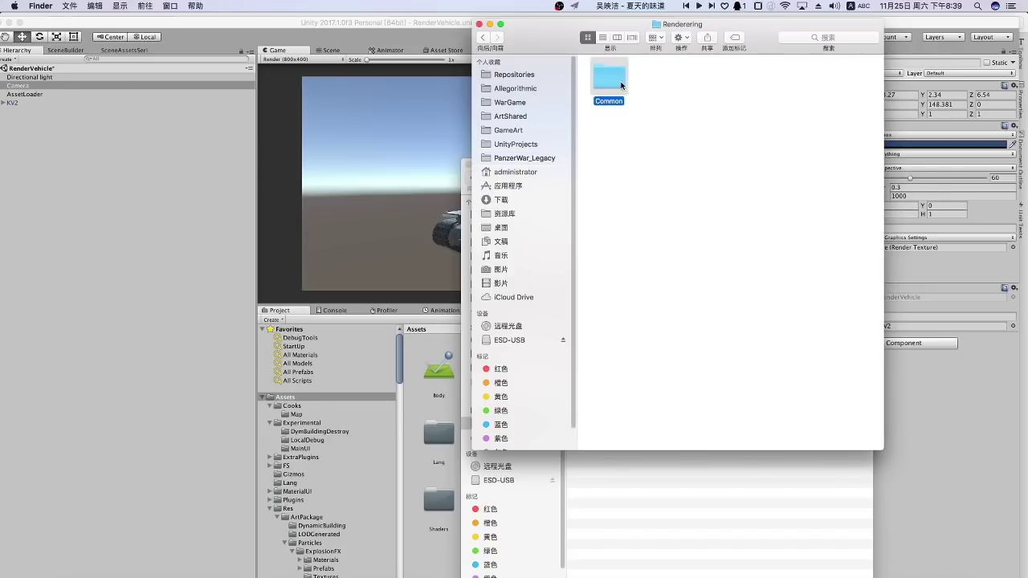
pyautogui.doubleClick(621, 85)
pyautogui.click(623, 95)
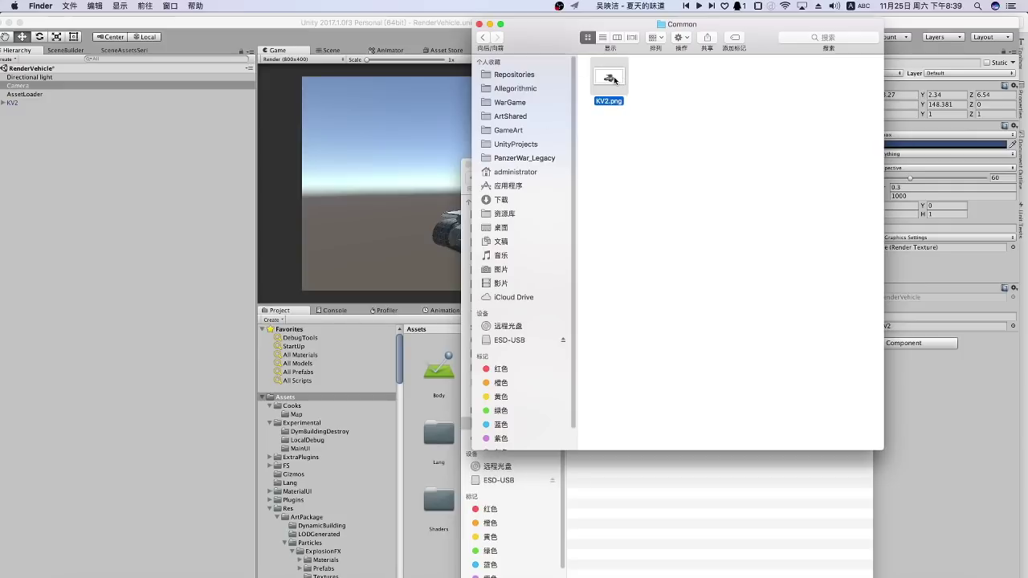
pyautogui.doubleClick(613, 79)
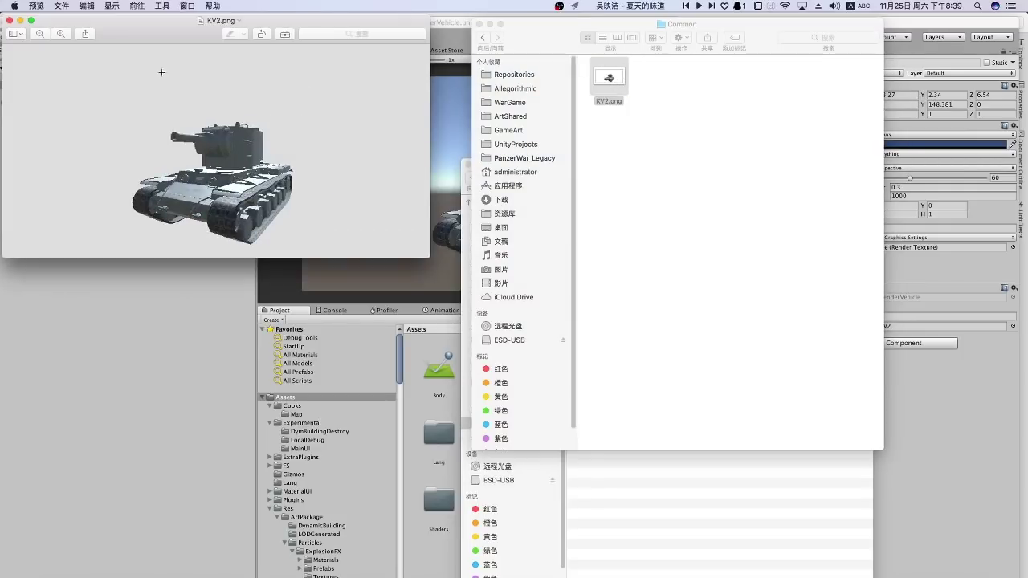
pyautogui.click(10, 21)
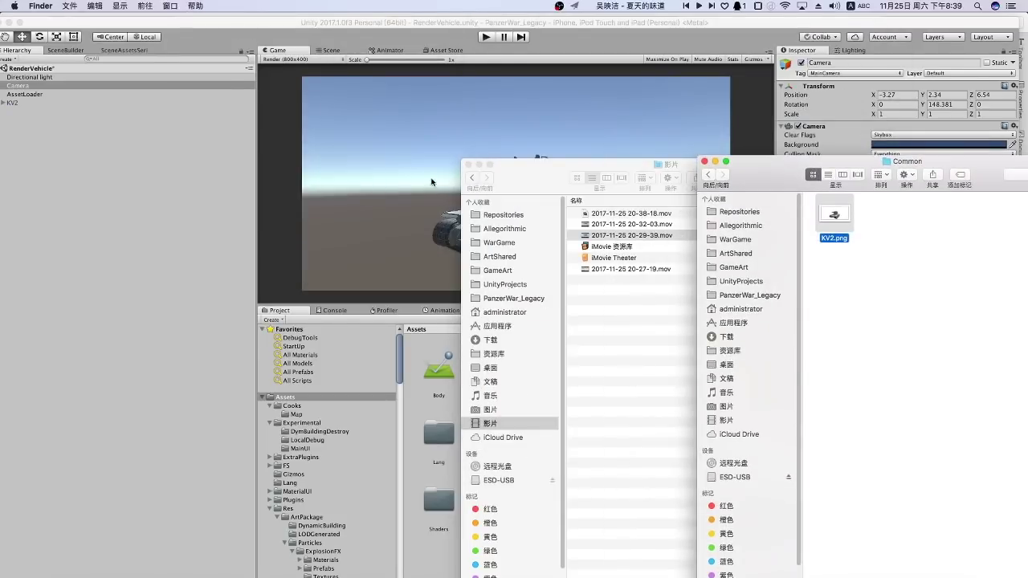
pyautogui.click(479, 164)
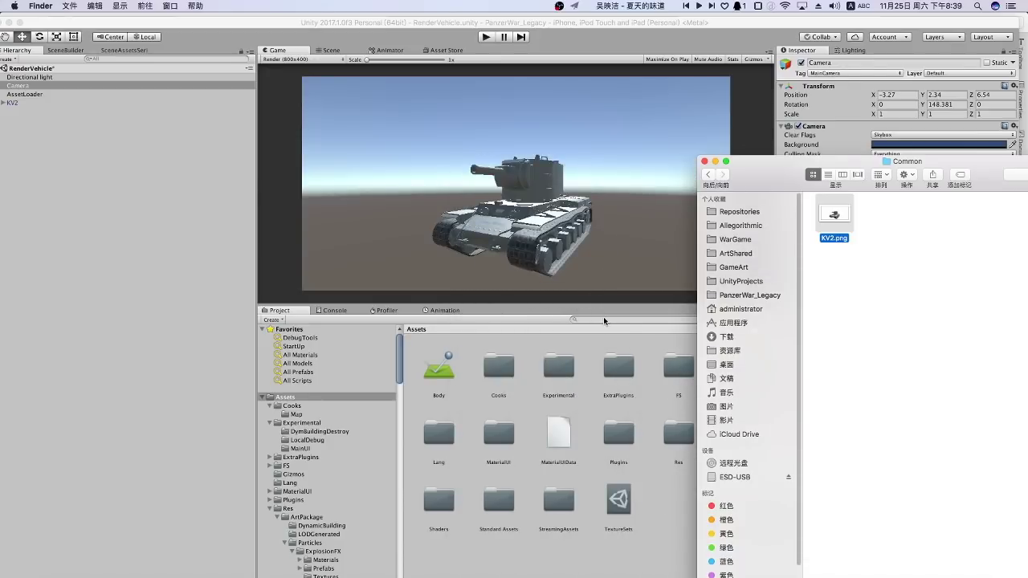
# Search 'kv2' and reveal the VehicleImage folder in Finder.
pyautogui.click(604, 321)
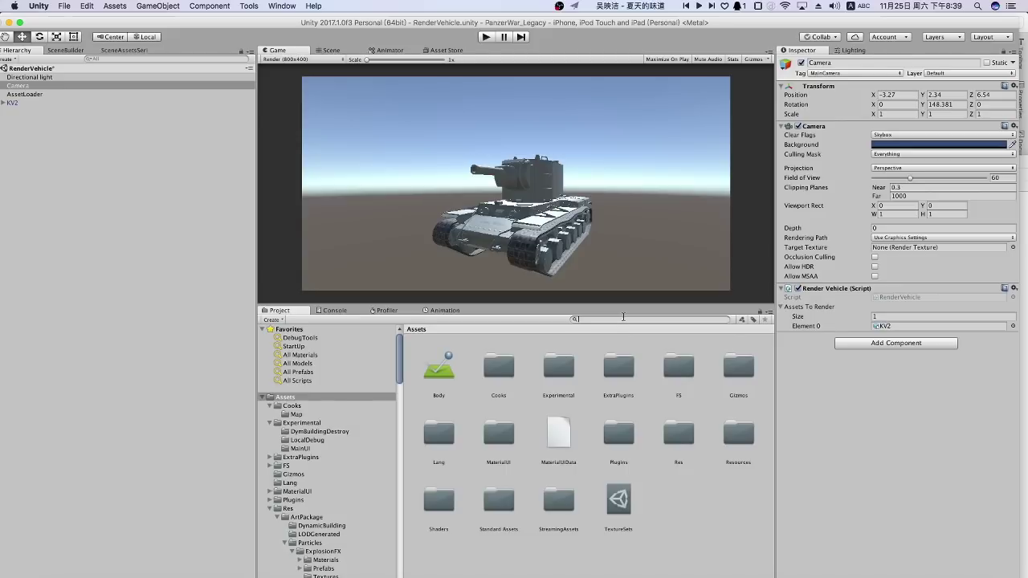
pyautogui.write('kv2')
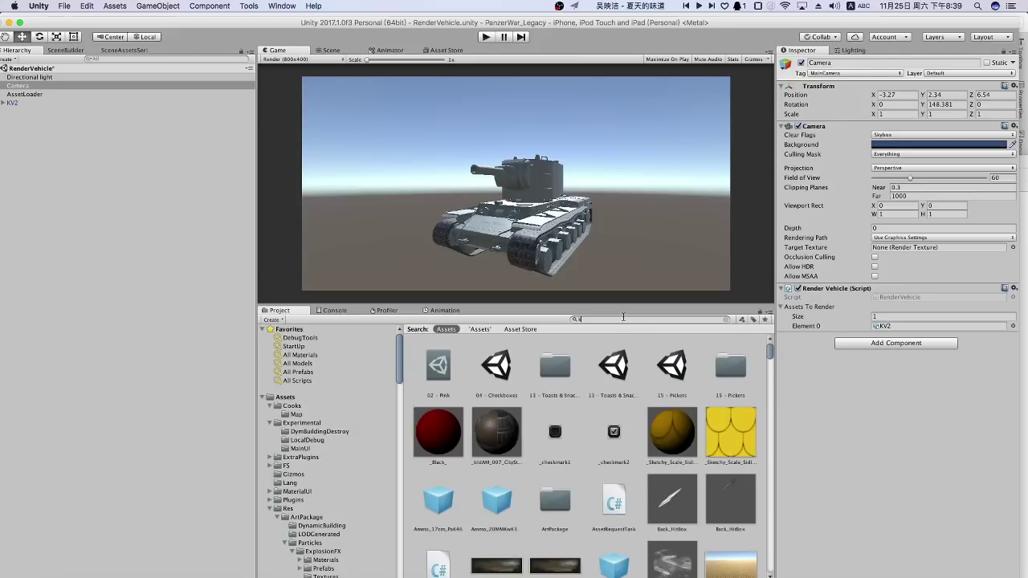
pyautogui.click(672, 368)
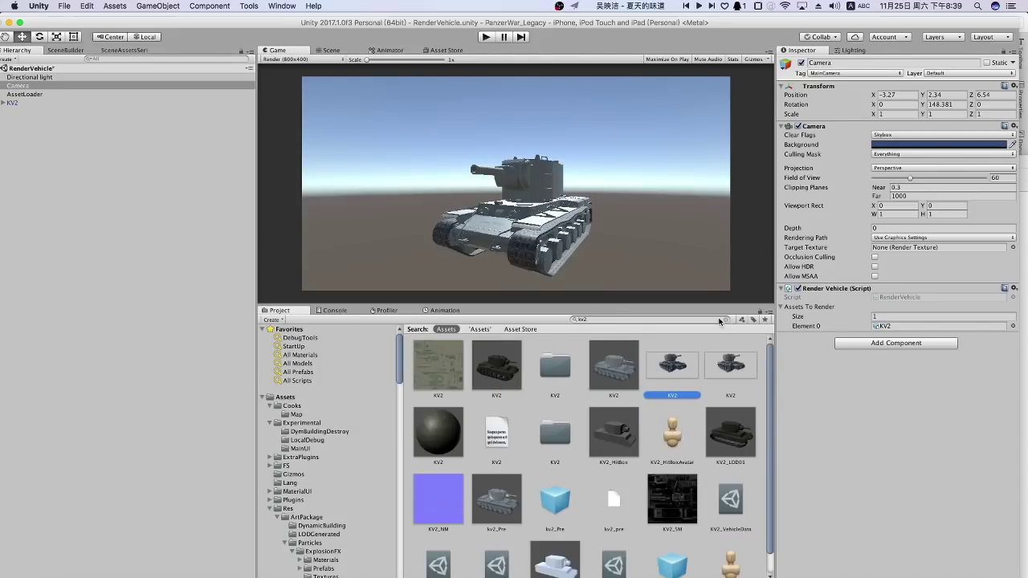
pyautogui.click(726, 319)
pyautogui.scroll(-3, 586, 417)
pyautogui.scroll(-2, 611, 426)
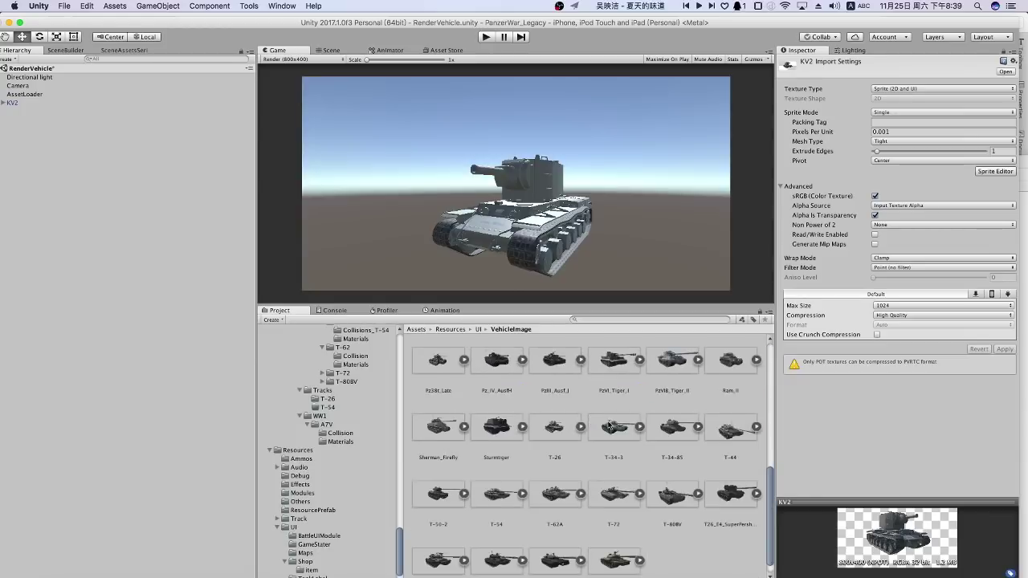
pyautogui.click(653, 503)
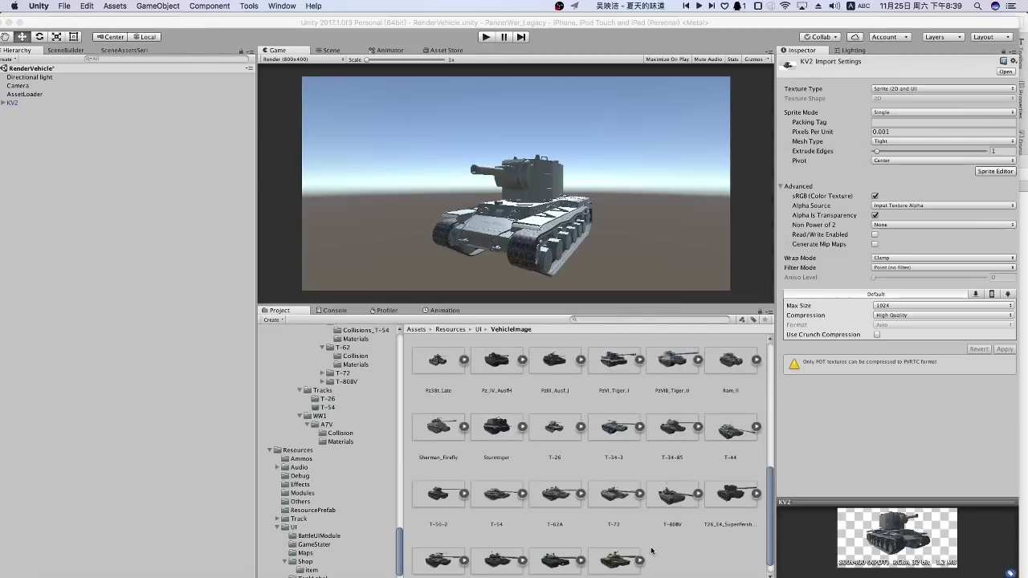
pyautogui.rightClick(650, 550)
pyautogui.click(693, 417)
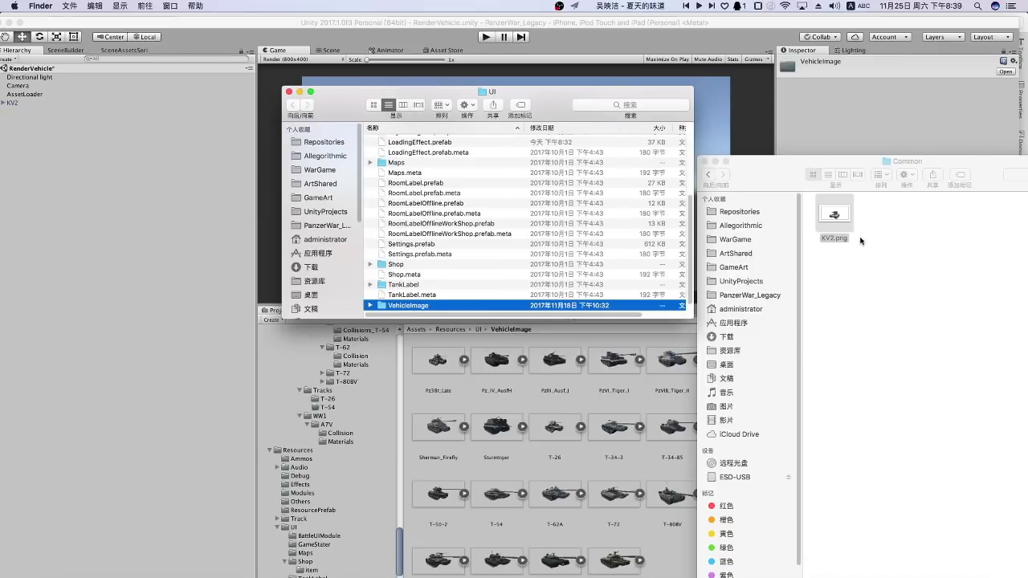
# Copy KV2.png from Common into VehicleImage, replacing the old image.
pyautogui.click(841, 221)
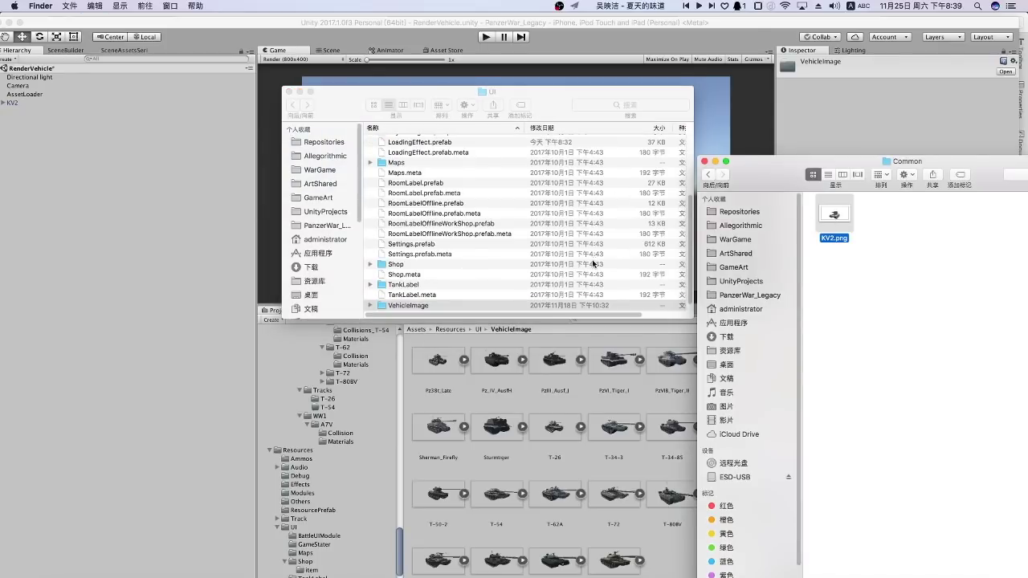
pyautogui.click(454, 309)
pyautogui.doubleClick(425, 308)
pyautogui.click(486, 262)
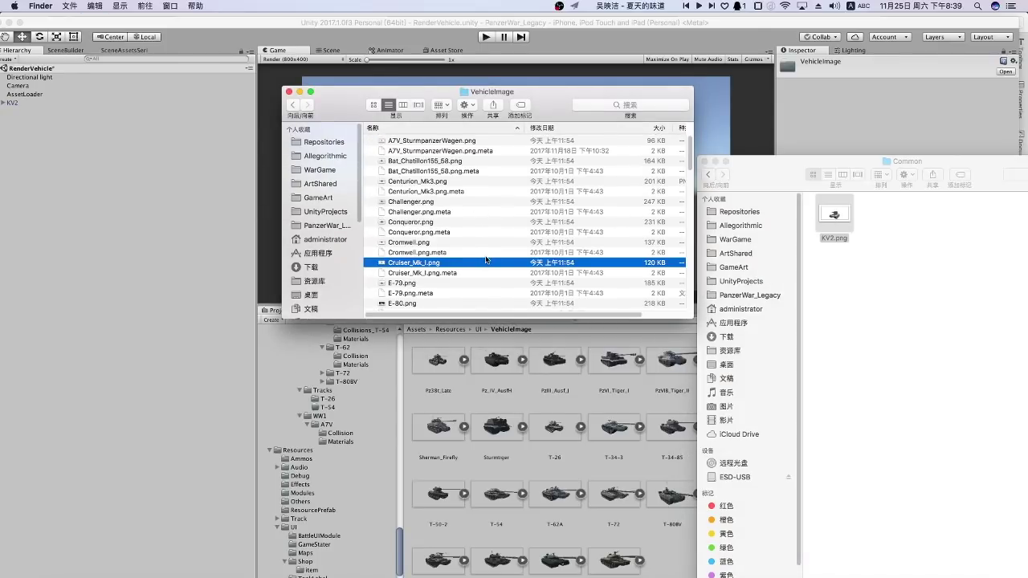
pyautogui.click(565, 192)
pyautogui.click(301, 94)
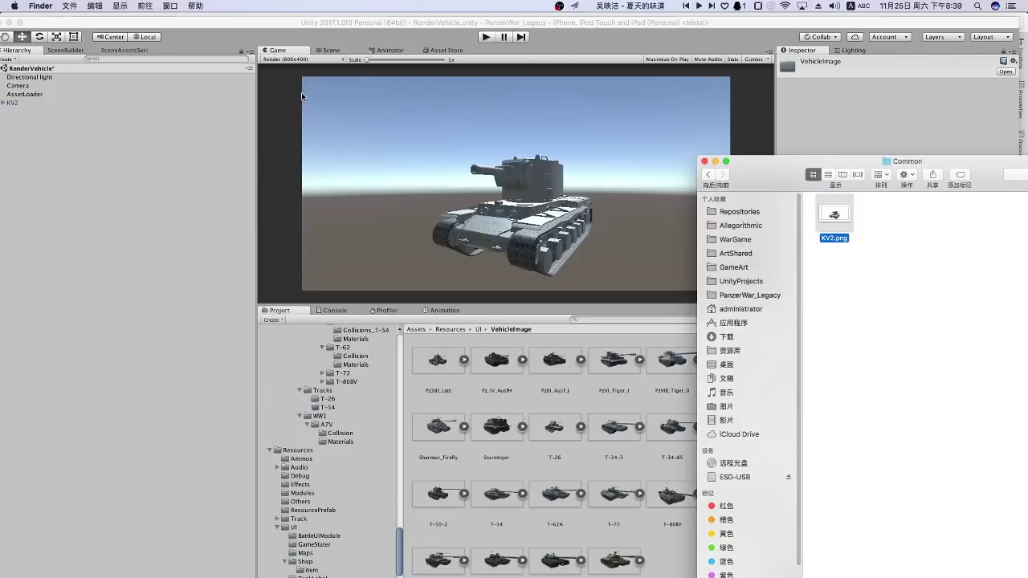
# Check the updated KV2 sprite in Unity and return to the Assets folder.
pyautogui.click(538, 409)
pyautogui.click(628, 403)
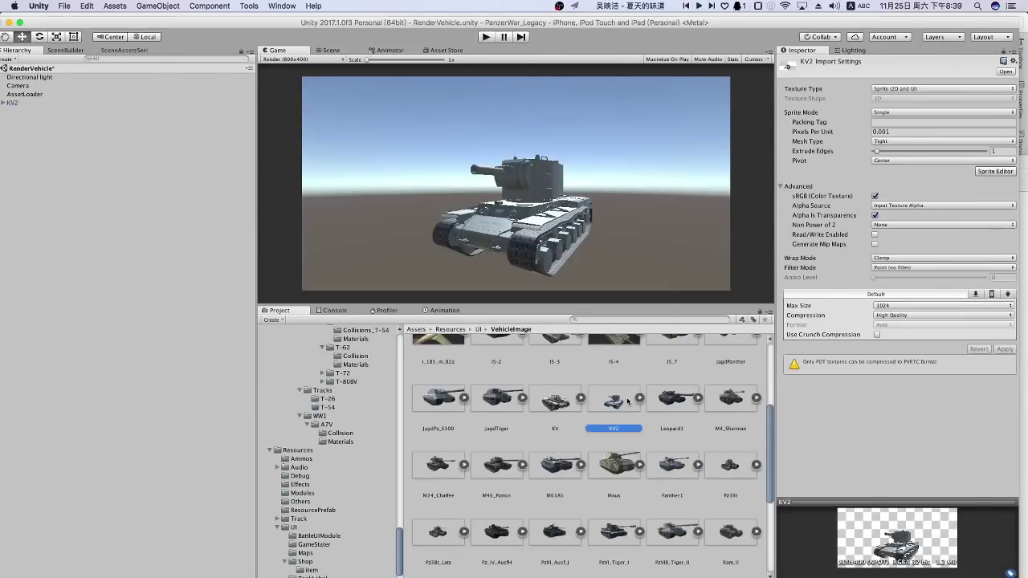
pyautogui.scroll(-3, 640, 422)
pyautogui.scroll(-2, 638, 424)
pyautogui.scroll(5, 635, 424)
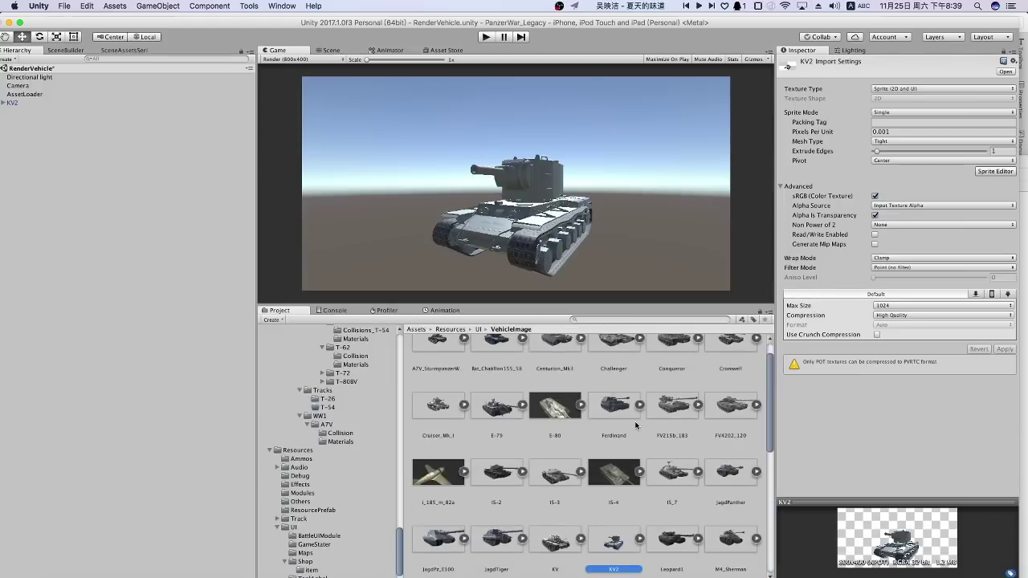
pyautogui.scroll(1, 620, 521)
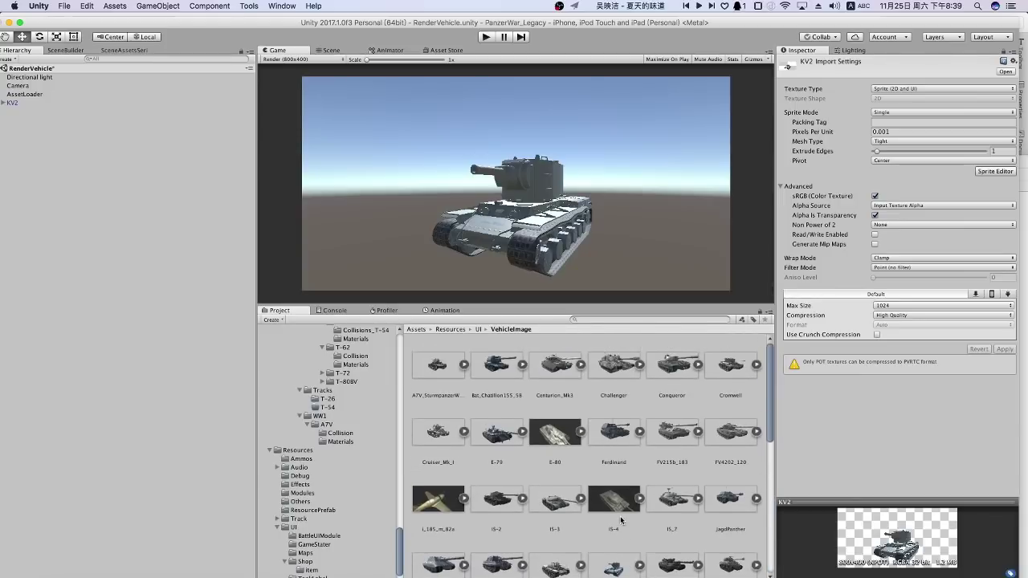
pyautogui.click(418, 329)
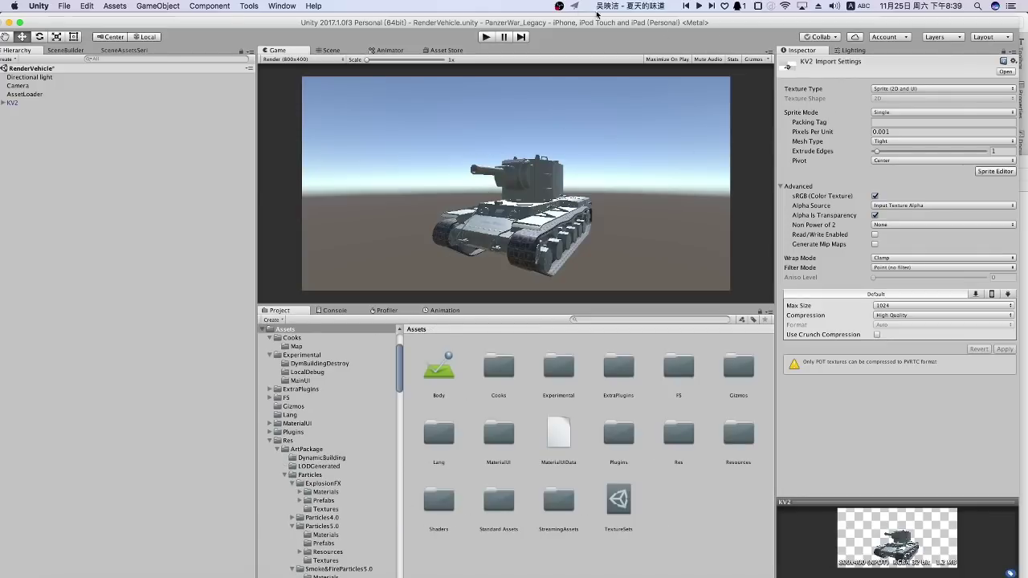
# Build the iOS sub-asset bundles with SceneBuilder, confirming both Yes prompts.
pyautogui.write('startu')
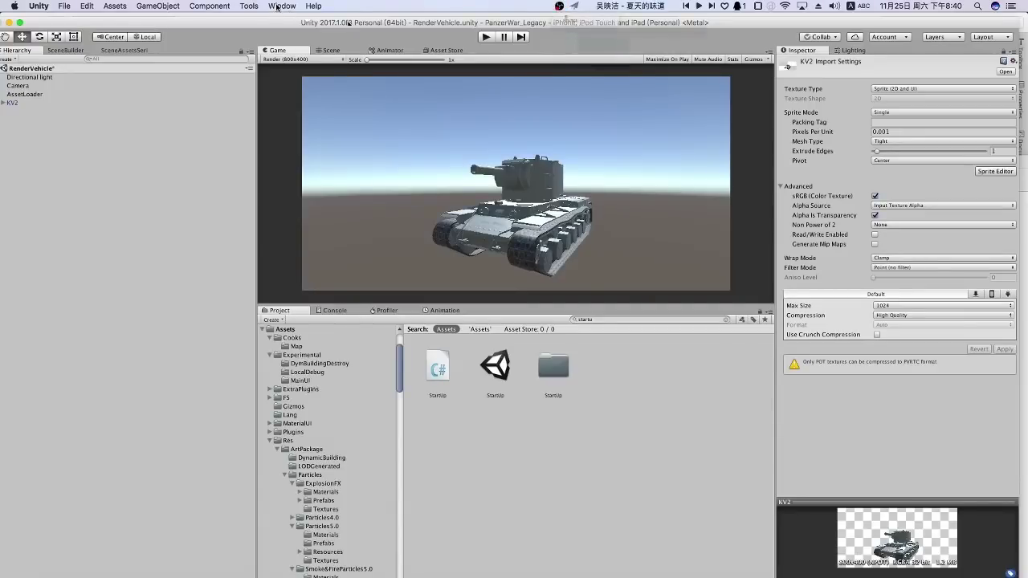
pyautogui.click(277, 6)
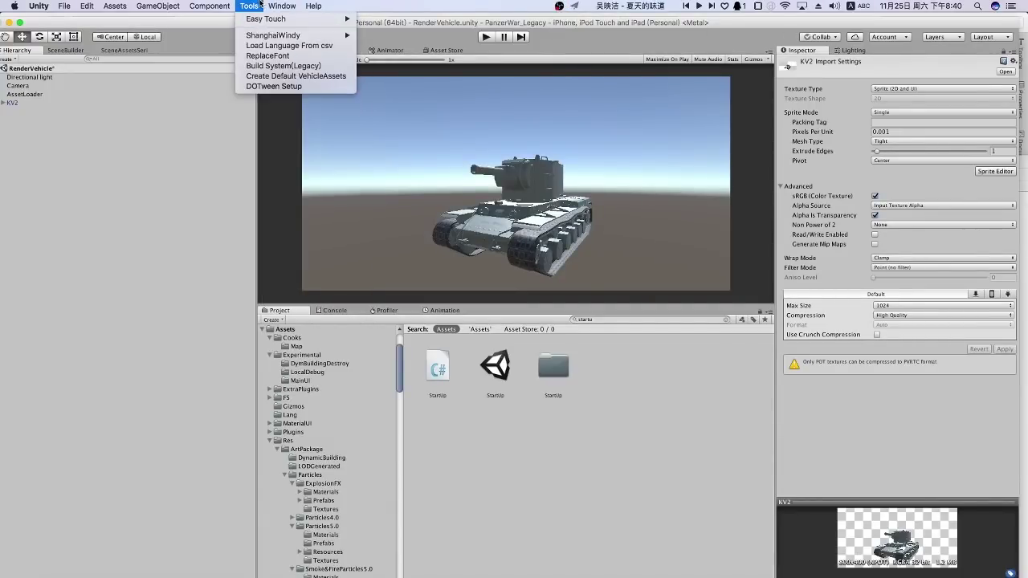
pyautogui.moveTo(378, 35)
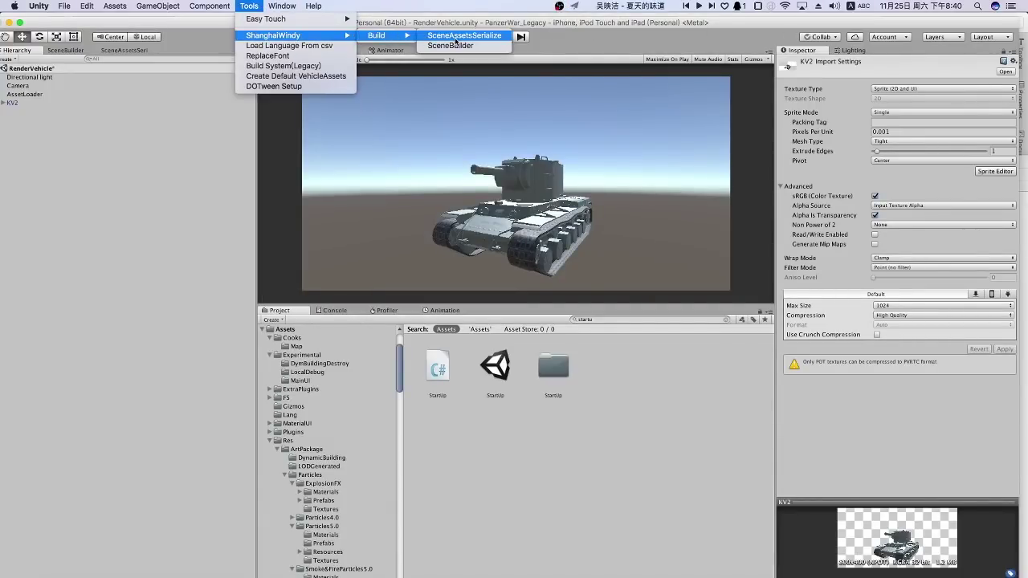
pyautogui.click(458, 46)
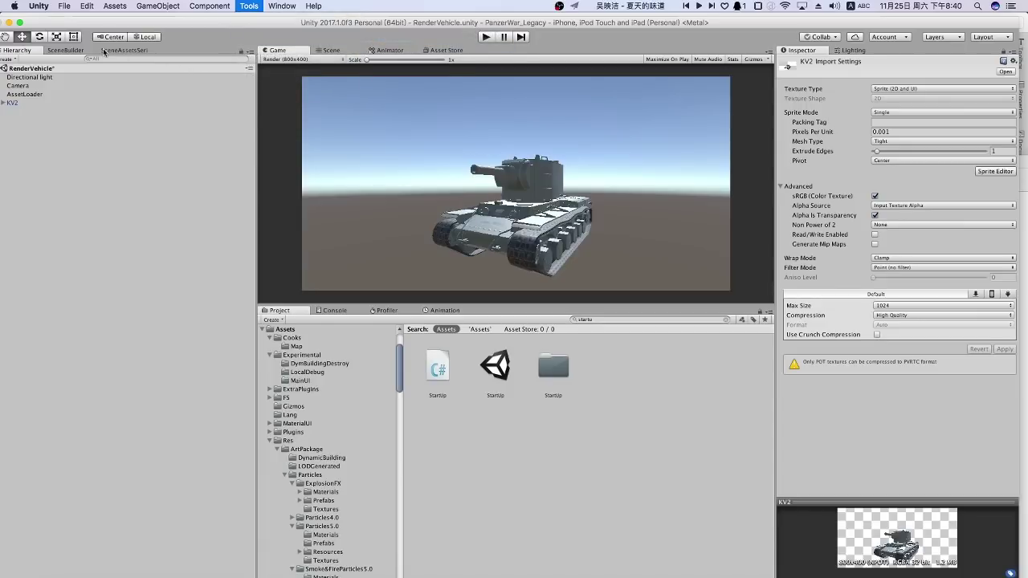
pyautogui.click(75, 49)
pyautogui.moveTo(159, 23); pyautogui.dragTo(195, 26)
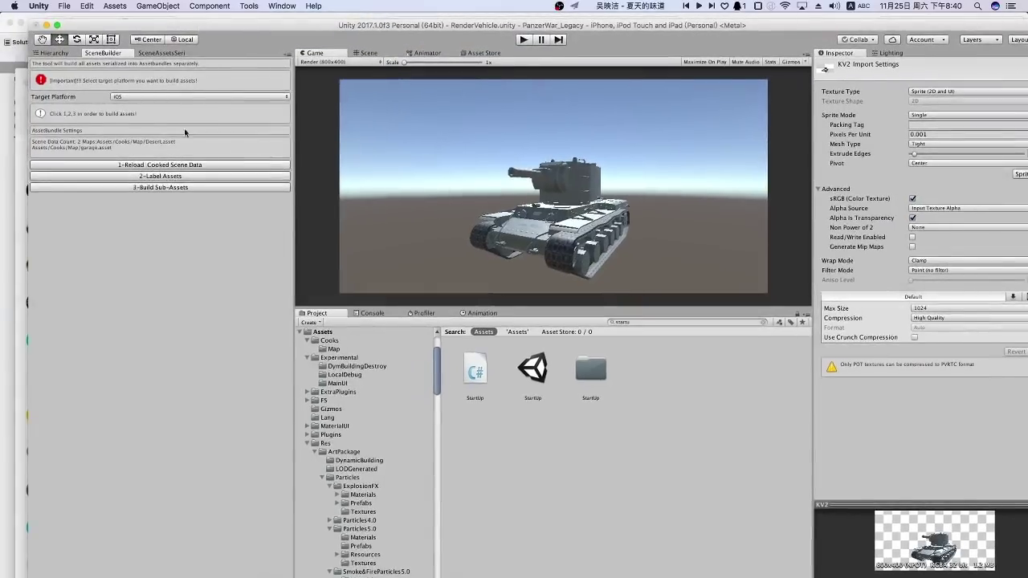
pyautogui.click(153, 188)
pyautogui.click(593, 206)
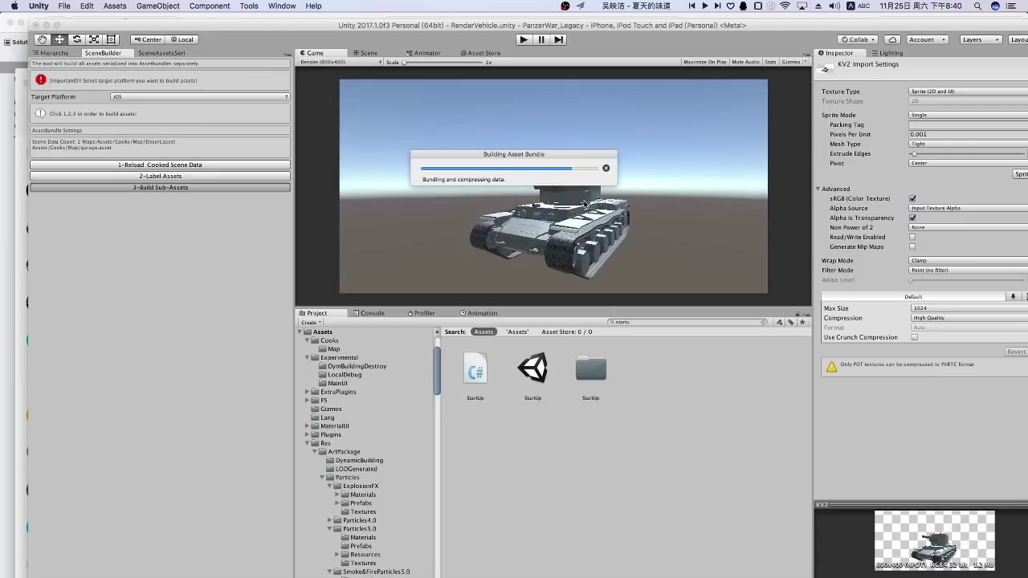
pyautogui.click(593, 207)
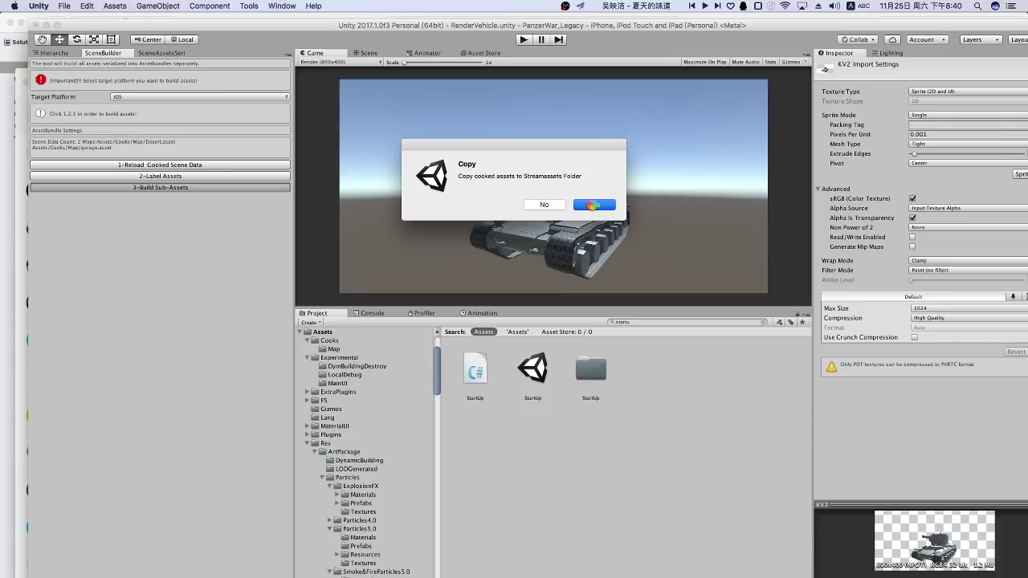
# Open the StartUp scene without saving the render scene, then search 'gamey'.
pyautogui.click(566, 6)
pyautogui.click(687, 312)
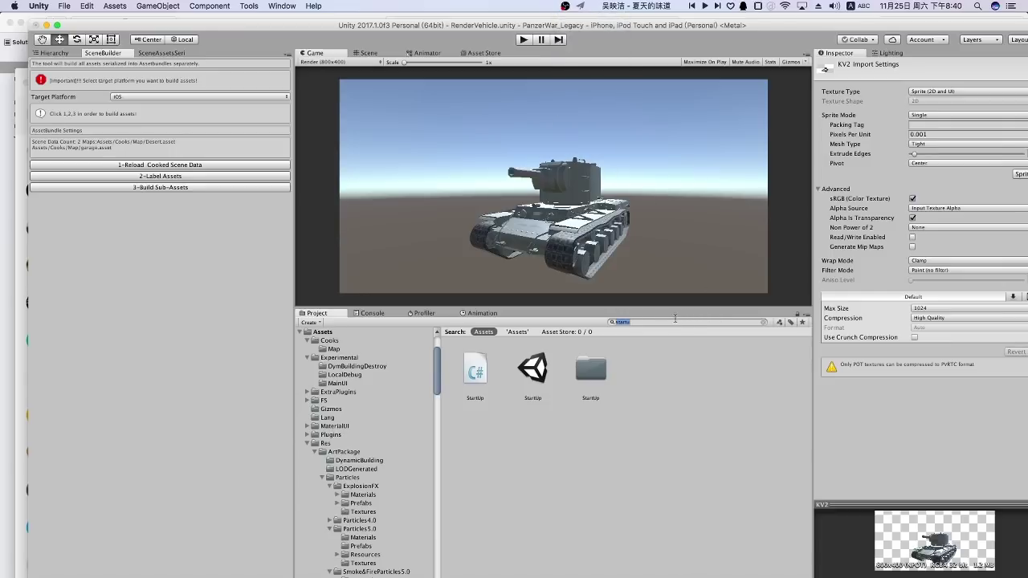
pyautogui.write('startu')
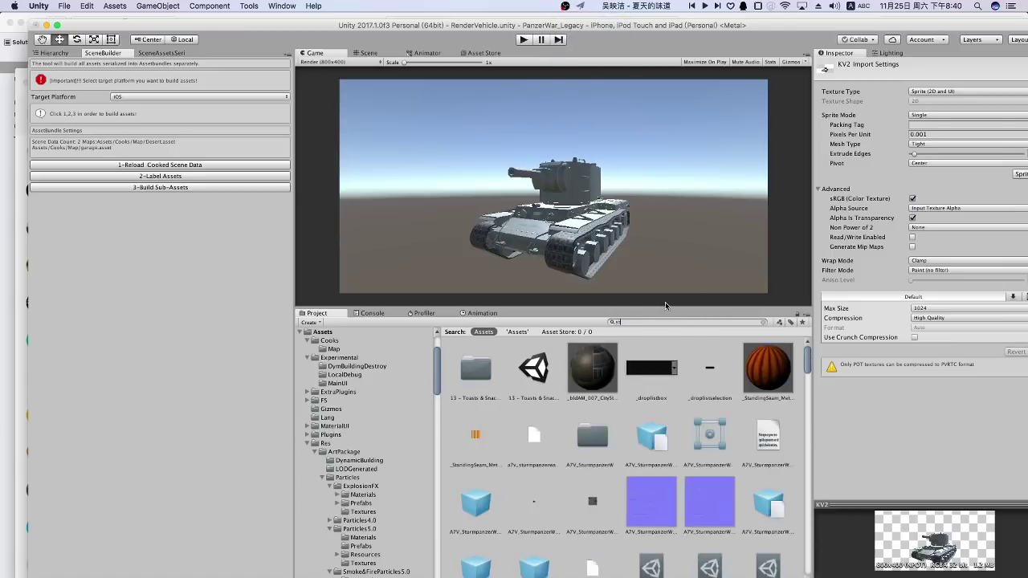
pyautogui.doubleClick(534, 383)
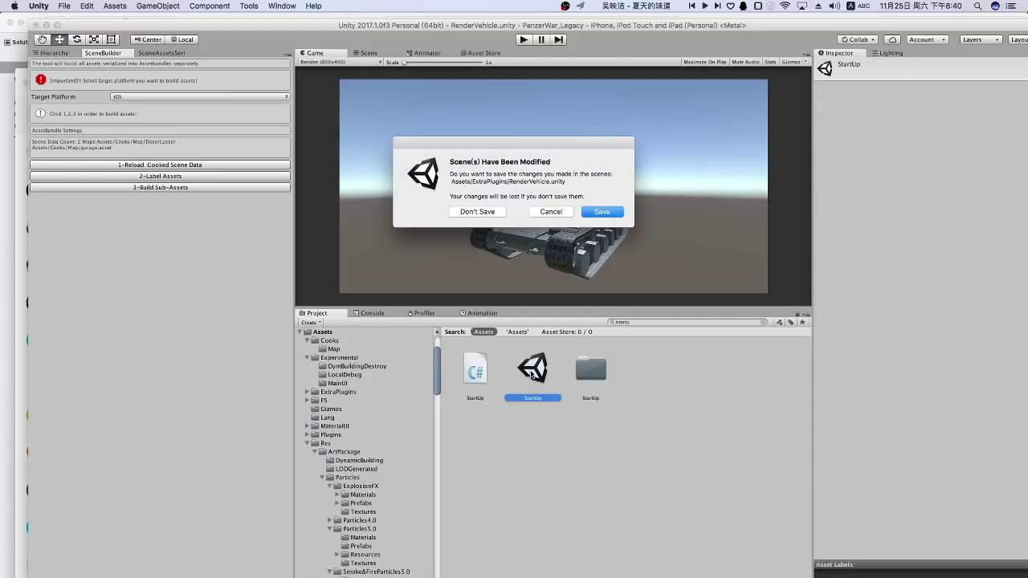
pyautogui.click(474, 215)
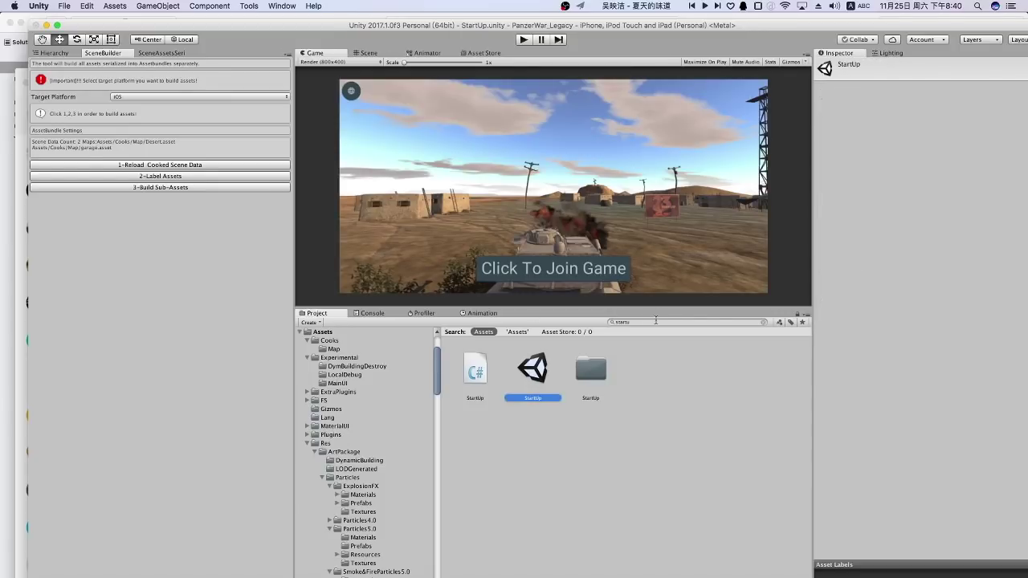
pyautogui.click(655, 320)
pyautogui.write('gamey')
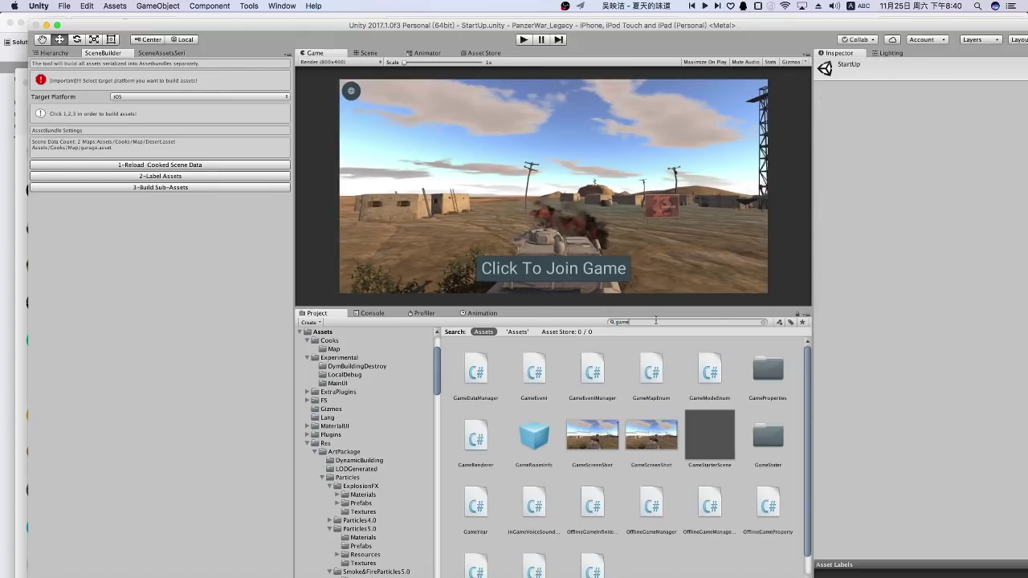